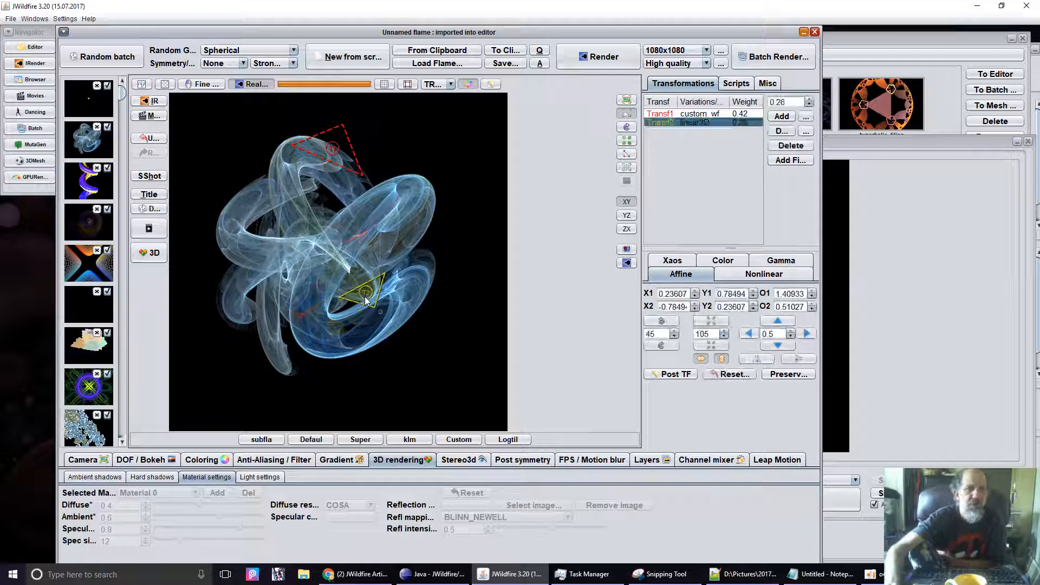
Step: Move the custom_wf transform's triangle down to the left side of the flame
{"action": "left_click", "coordinate": [350, 159]}
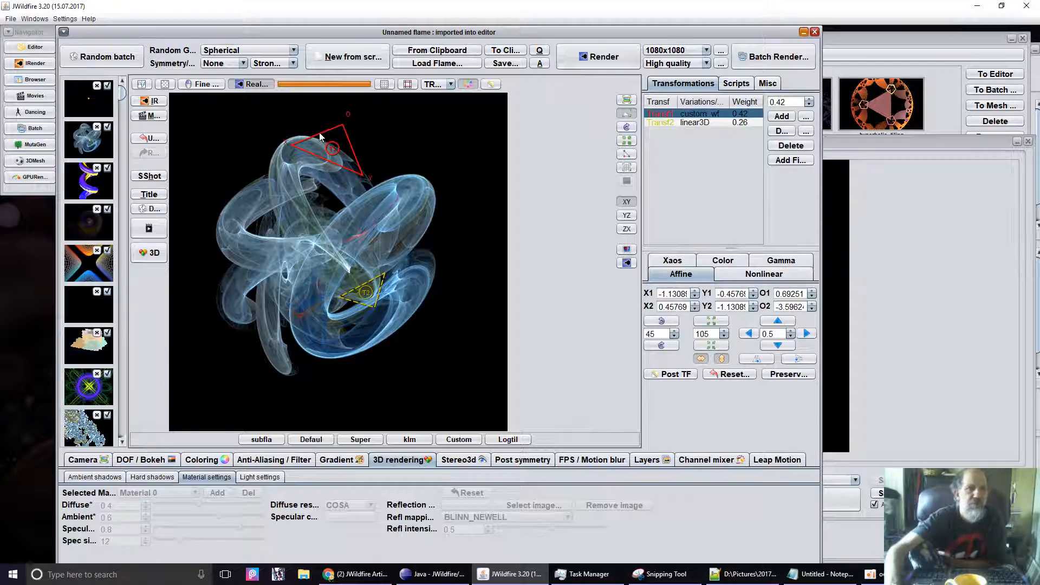
{"action": "left_click_drag", "start_coordinate": [320, 132], "coordinate": [170, 155]}
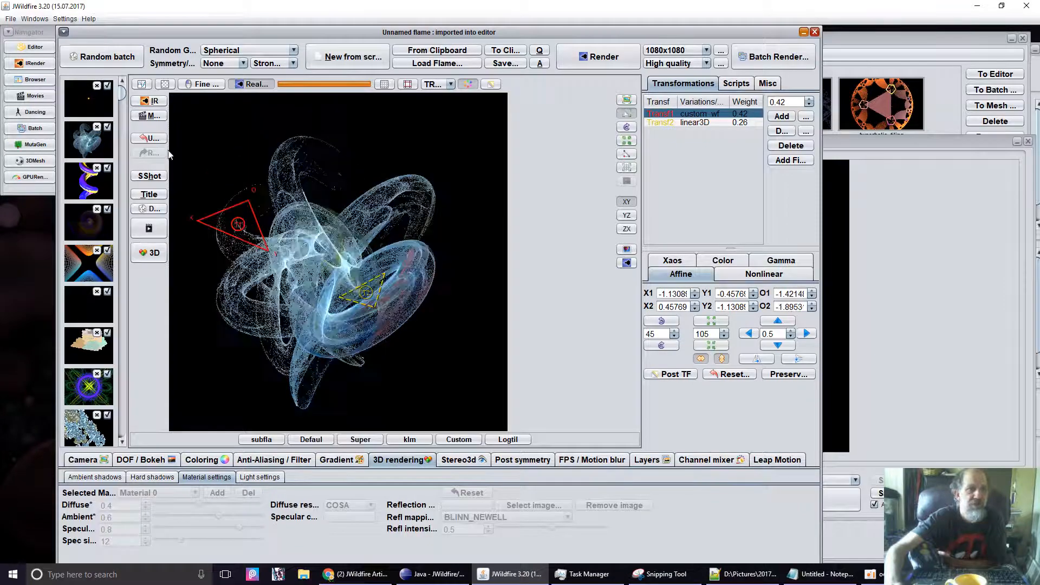
Step: Examine the nonlinear parameters of the spiral flame's parplot2d_wf transform and of the blue flame's custom_wf transform
{"action": "left_click", "coordinate": [89, 185]}
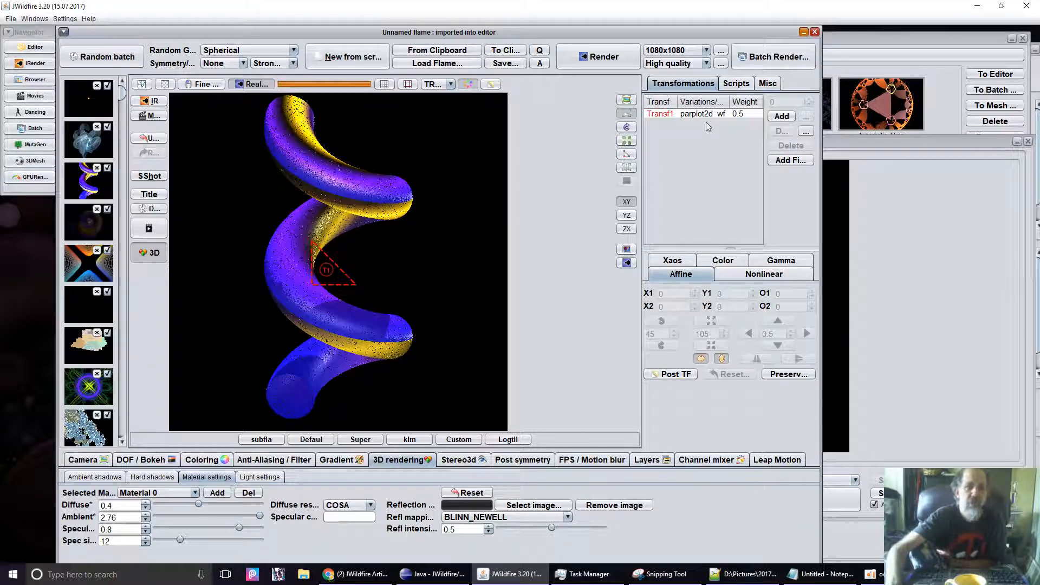
{"action": "left_click", "coordinate": [749, 276]}
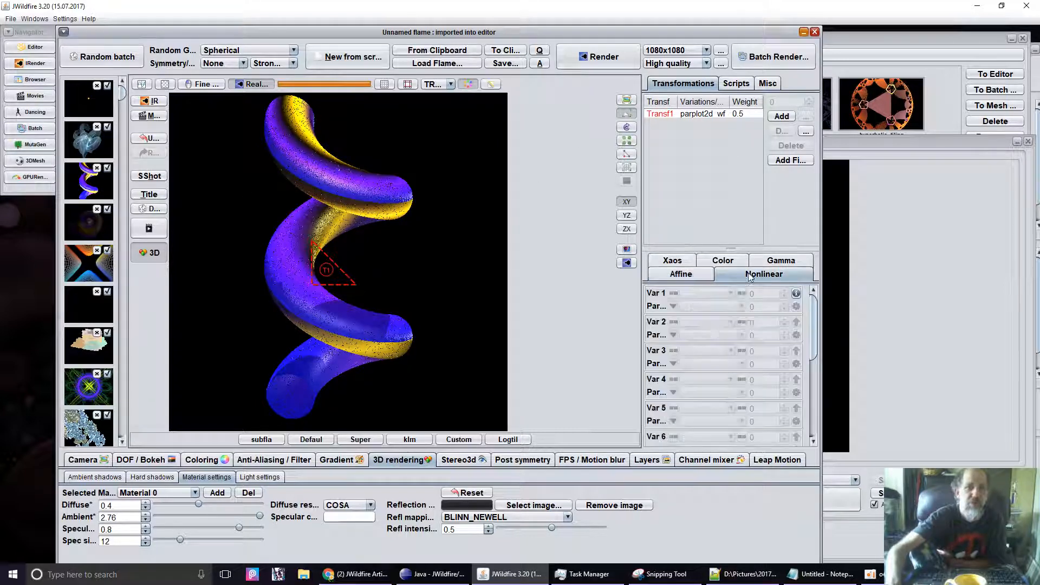
{"action": "left_click", "coordinate": [699, 114]}
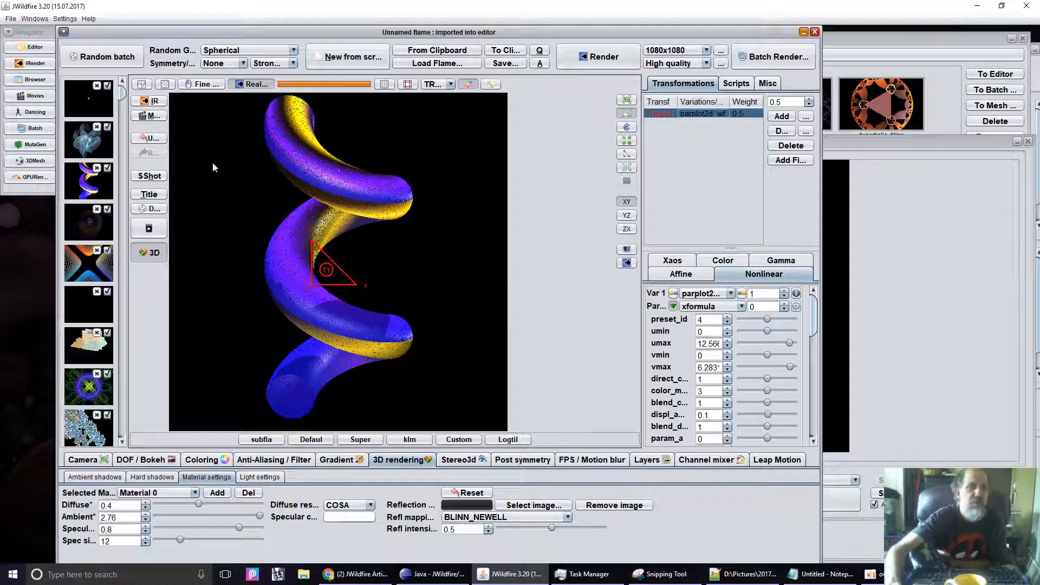
{"action": "left_click", "coordinate": [85, 143]}
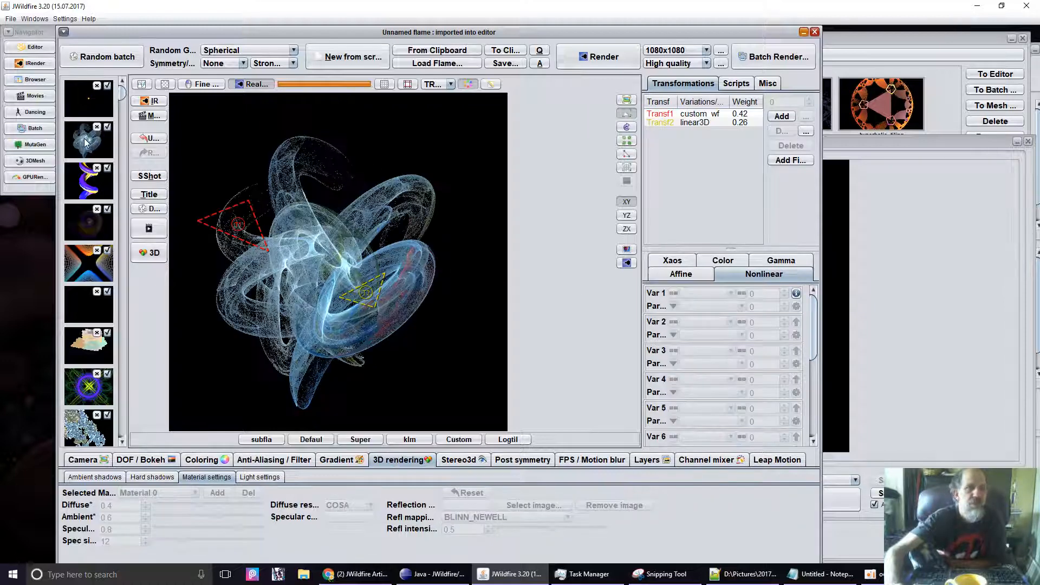
{"action": "left_click", "coordinate": [699, 115]}
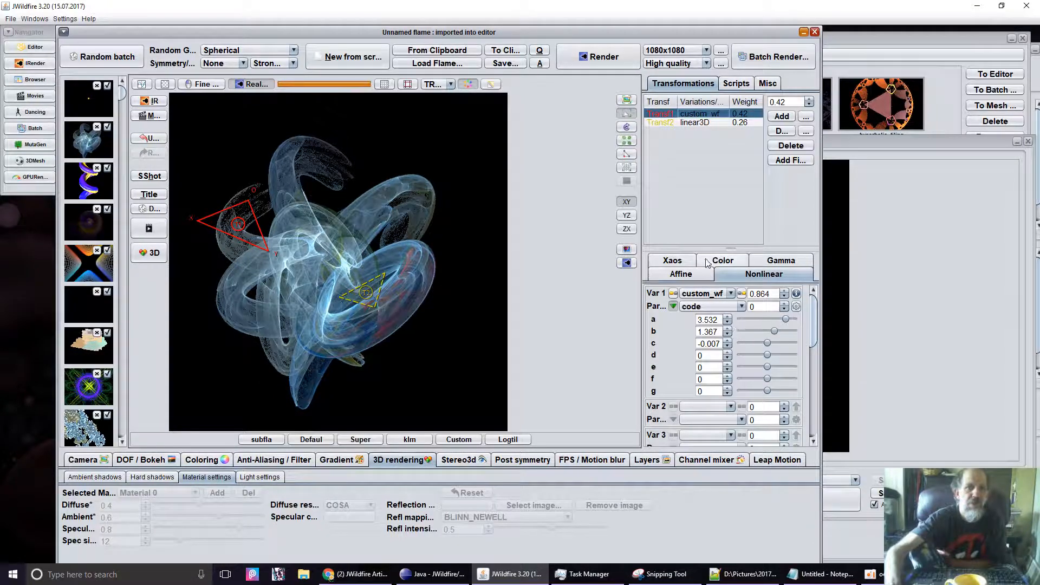
Step: Move the linear3D transform's triangle to the left edge of the flame preview and enlarge the custom_wf triangle
{"action": "left_click", "coordinate": [364, 291]}
{"action": "left_click_drag", "start_coordinate": [371, 297], "coordinate": [373, 296]}
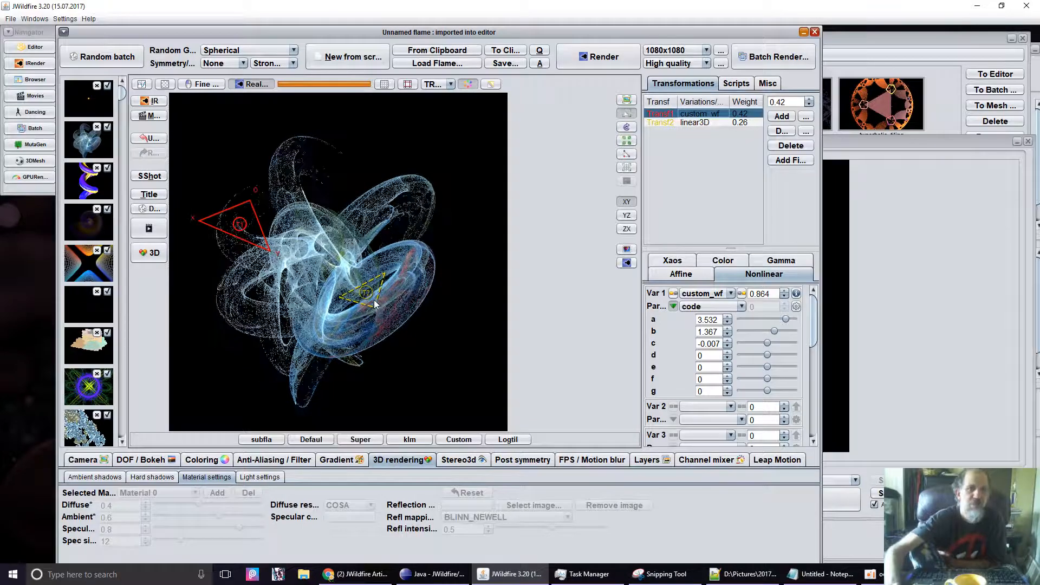
{"action": "left_click", "coordinate": [372, 296]}
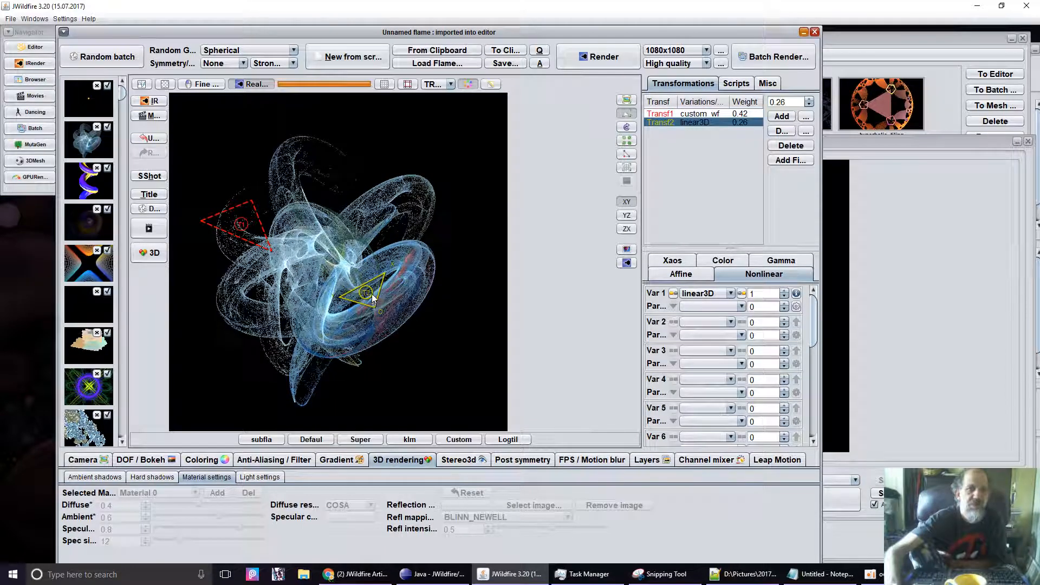
{"action": "left_click_drag", "start_coordinate": [372, 294], "coordinate": [187, 265]}
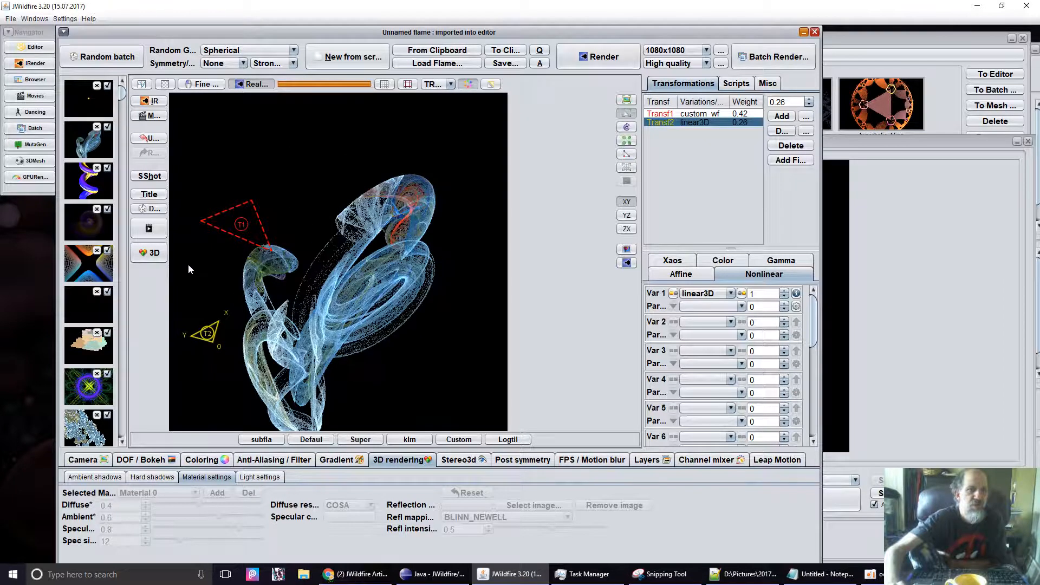
{"action": "left_click", "coordinate": [242, 224]}
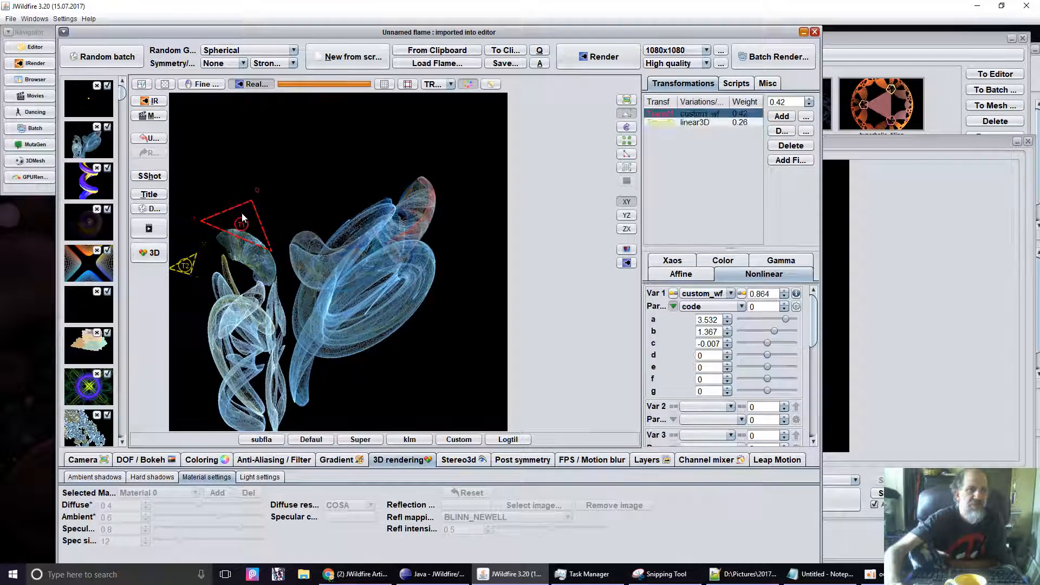
{"action": "scroll", "coordinate": [242, 224], "scroll_direction": "up", "scroll_amount": 5}
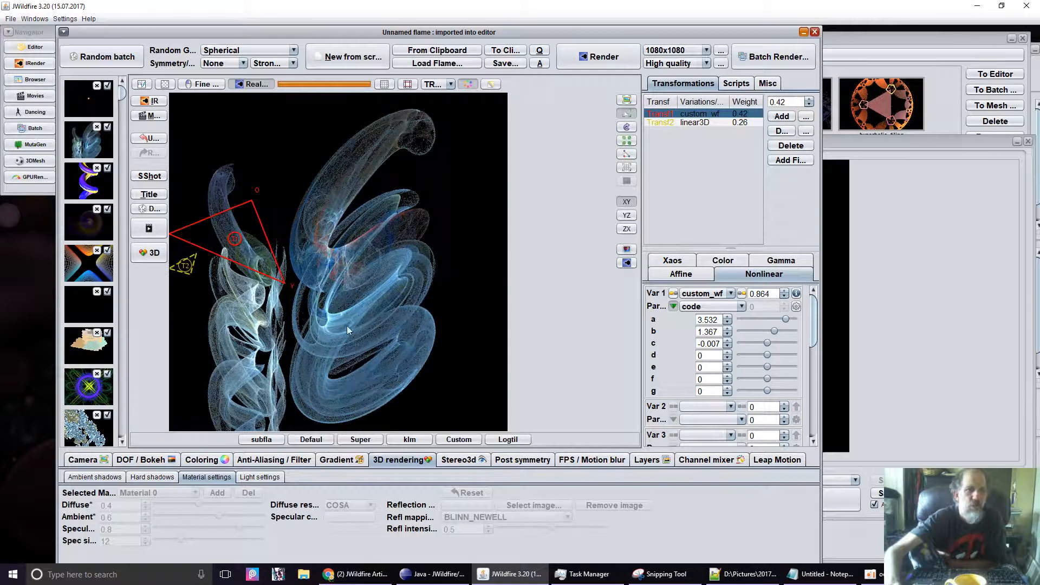
Step: Move the linear3D transform's triangle to the top edge of the flame preview, above the large blue coils
{"action": "left_click", "coordinate": [183, 264]}
{"action": "left_click_drag", "start_coordinate": [210, 289], "coordinate": [332, 215]}
{"action": "left_click_drag", "start_coordinate": [355, 147], "coordinate": [364, 114]}
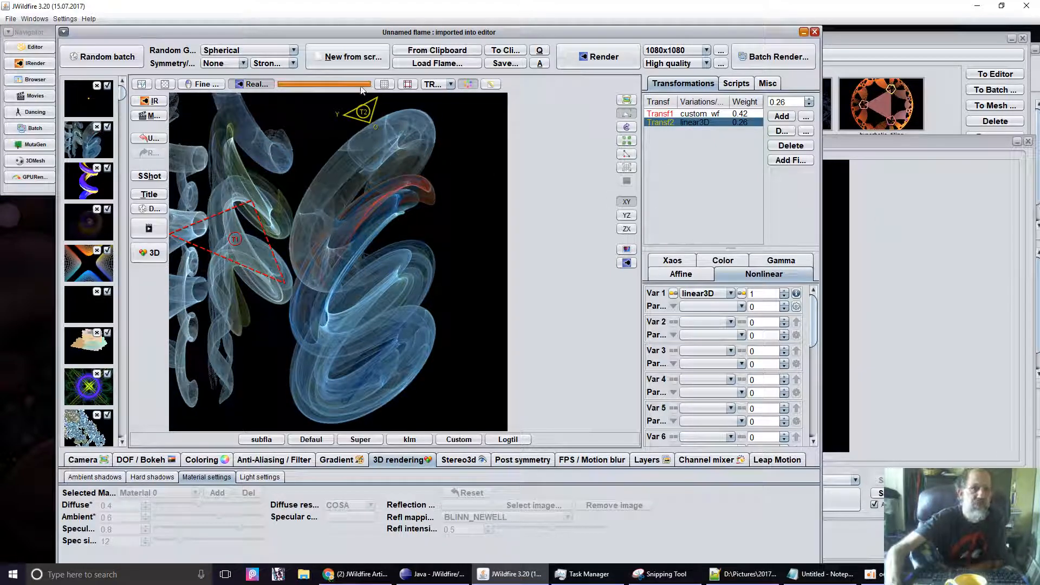
Step: Create a new flame from scratch with one transform and set its first variation to custom_wf
{"action": "left_click", "coordinate": [362, 59]}
{"action": "left_click", "coordinate": [777, 116]}
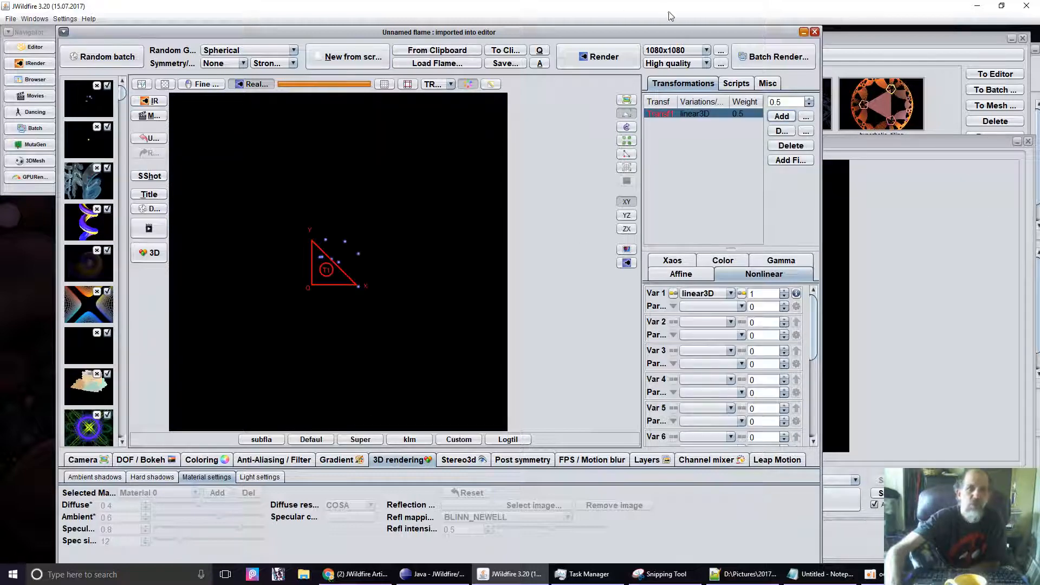
{"action": "left_click", "coordinate": [730, 293]}
{"action": "left_click_drag", "start_coordinate": [732, 136], "coordinate": [732, 16]}
{"action": "scroll", "coordinate": [706, 215], "scroll_direction": "down", "scroll_amount": 10}
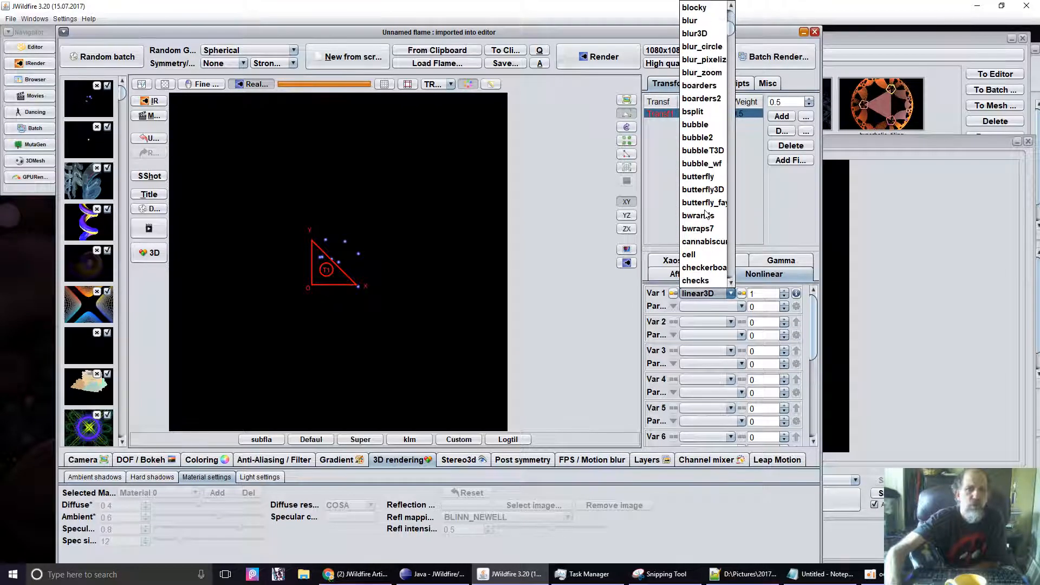
{"action": "scroll", "coordinate": [706, 215], "scroll_direction": "down", "scroll_amount": 6}
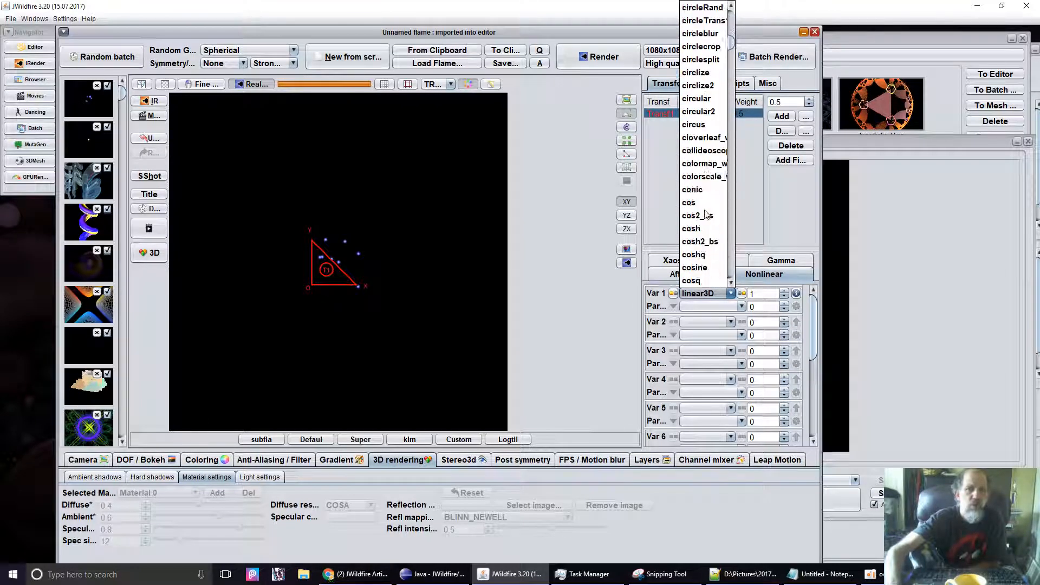
{"action": "scroll", "coordinate": [707, 215], "scroll_direction": "down", "scroll_amount": 5}
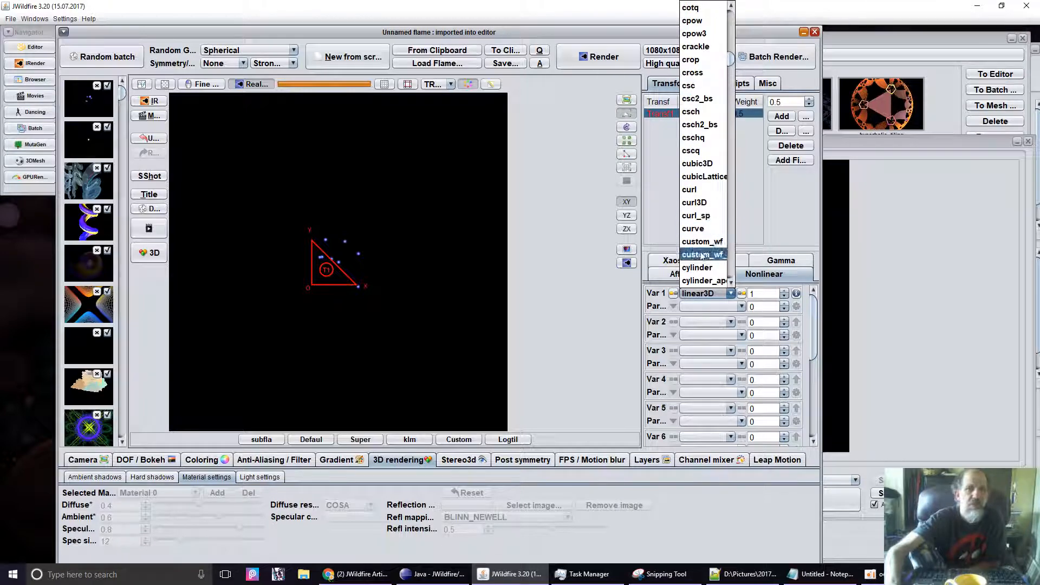
{"action": "left_click", "coordinate": [703, 243]}
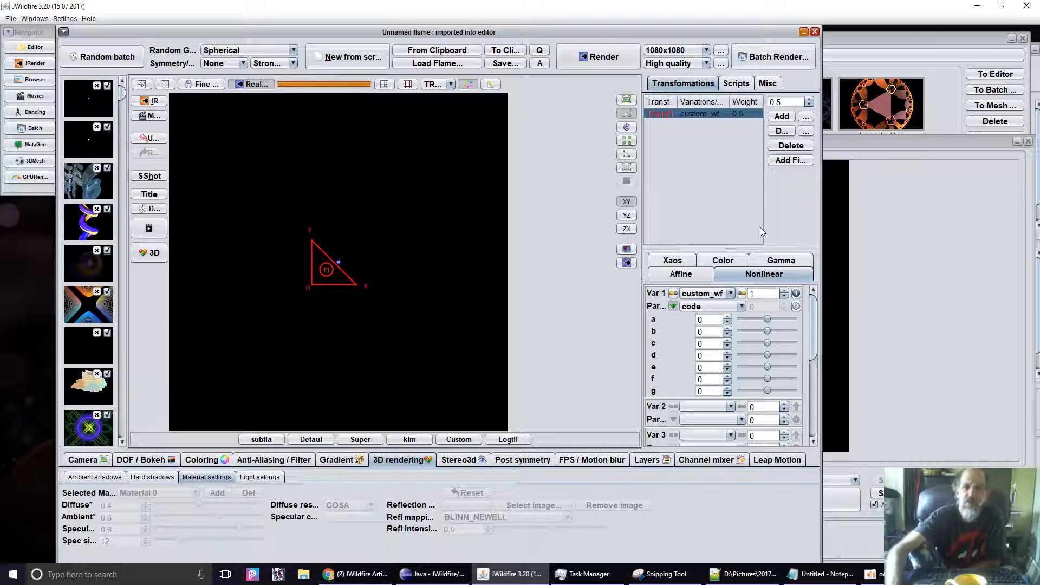
Step: Open custom_wf's code in an enlarged editor and delete the commented examples from "Some examples" through the "bubble" variation comment
{"action": "left_click", "coordinate": [795, 307]}
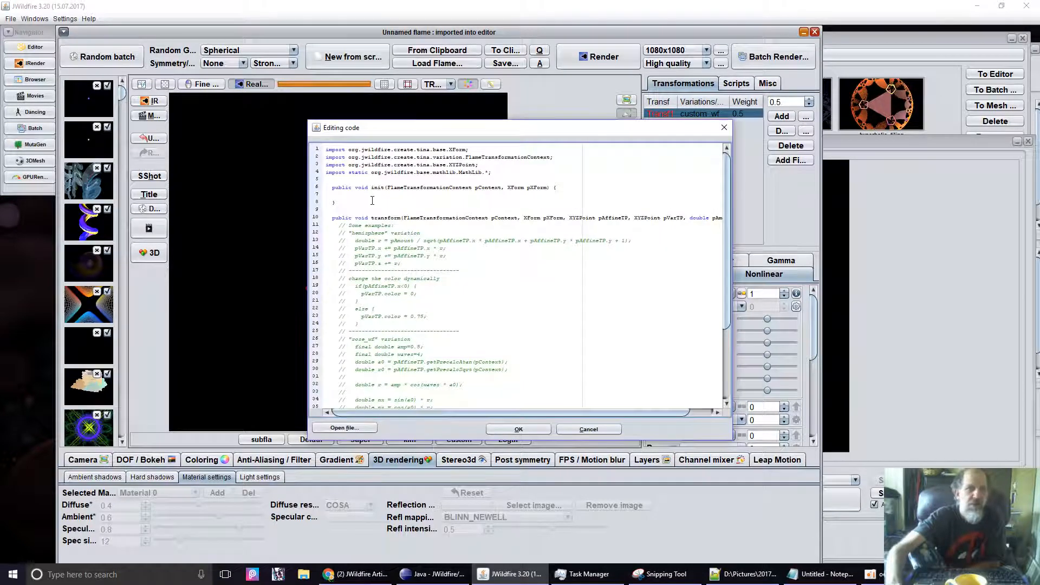
{"action": "left_click_drag", "start_coordinate": [528, 121], "coordinate": [527, 4]}
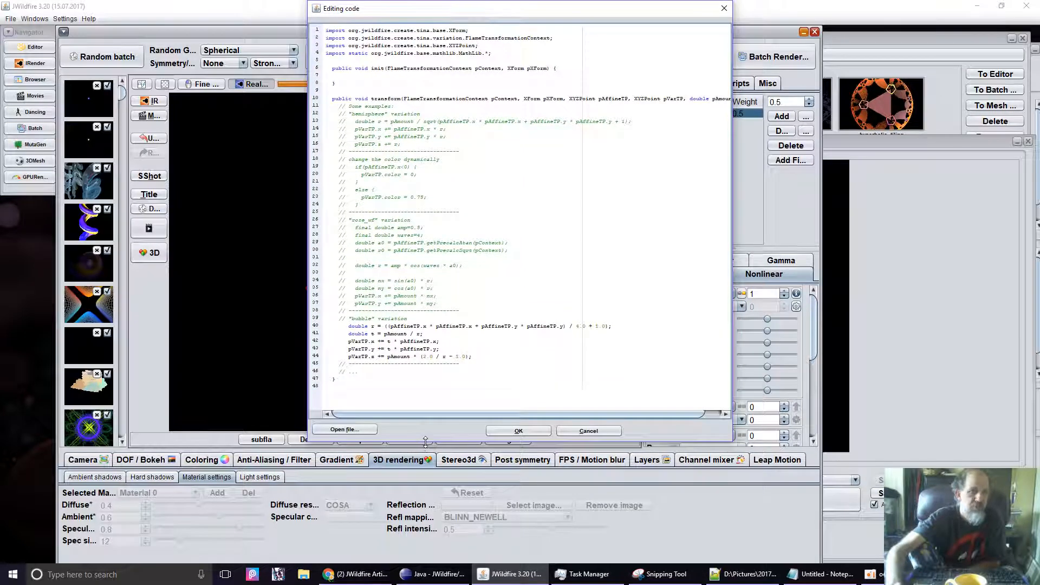
{"action": "left_click_drag", "start_coordinate": [425, 445], "coordinate": [425, 557]}
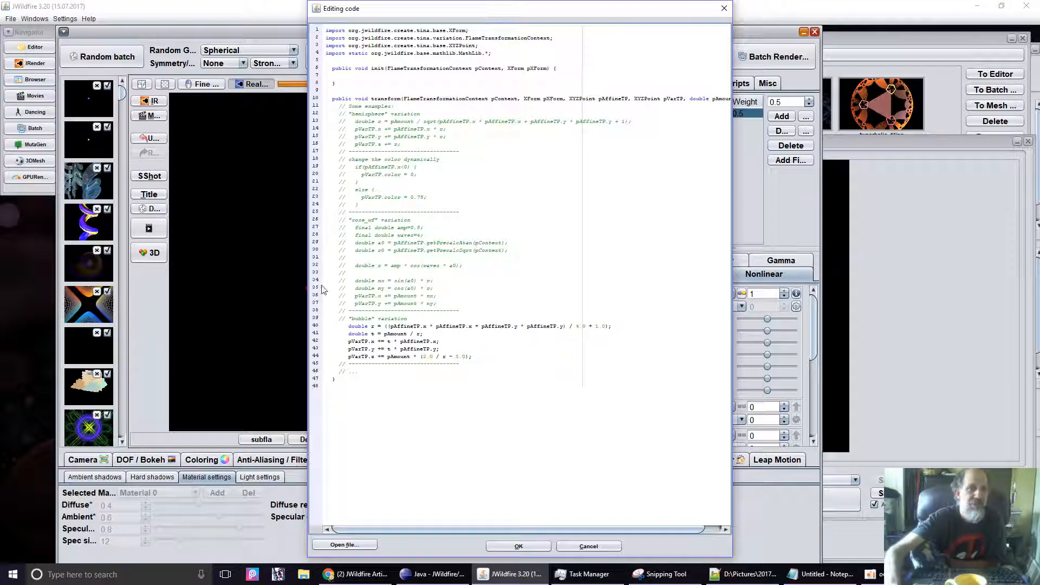
{"action": "left_click", "coordinate": [422, 319]}
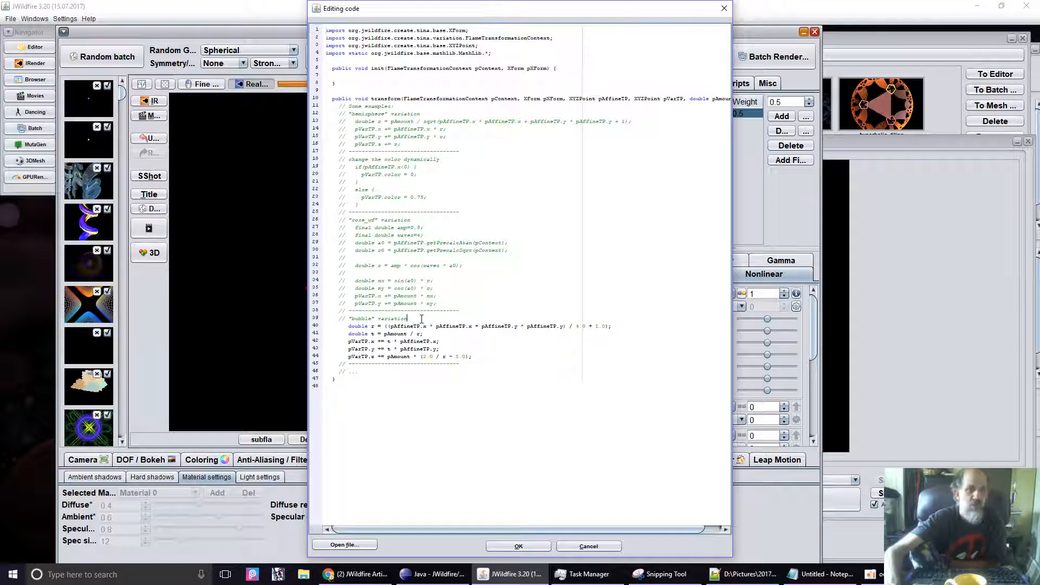
{"action": "left_click_drag", "start_coordinate": [421, 319], "coordinate": [266, 105]}
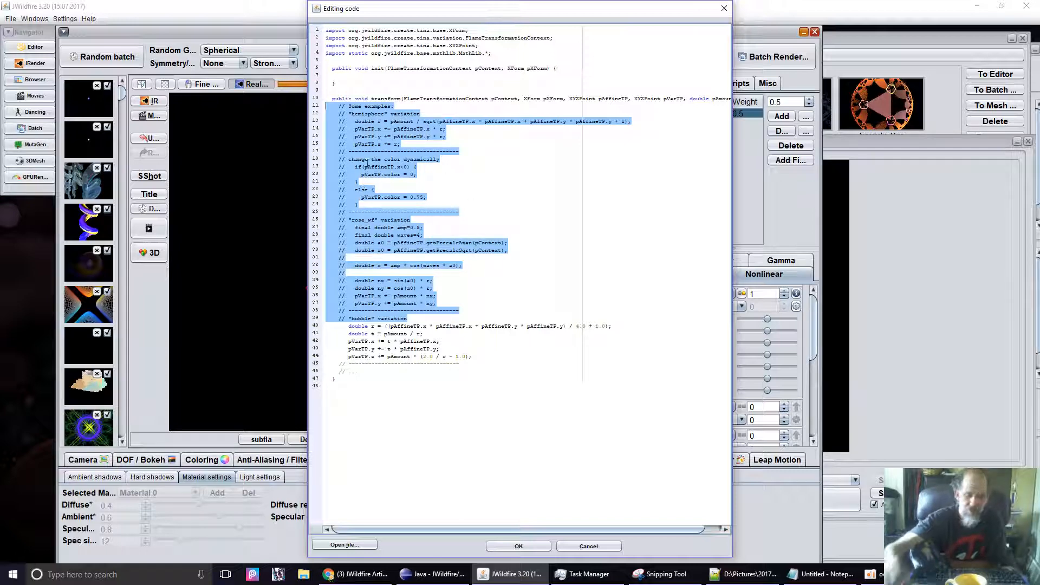
{"action": "key", "text": "Delete"}
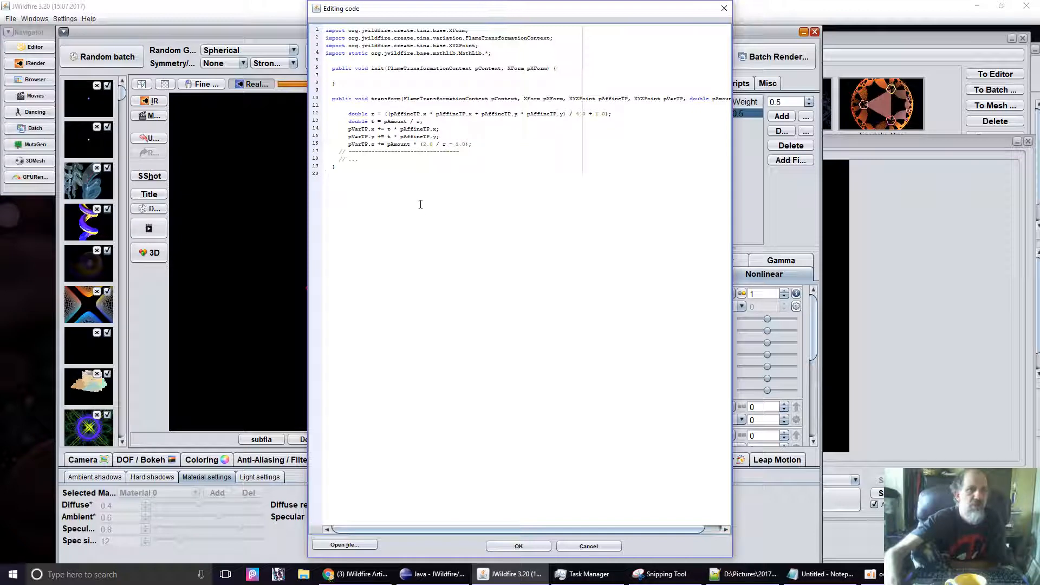
Step: Copy the entire shortened custom_wf code and paste it over the selected formulas in the untitled Notepad document
{"action": "left_click_drag", "start_coordinate": [476, 287], "coordinate": [363, 26]}
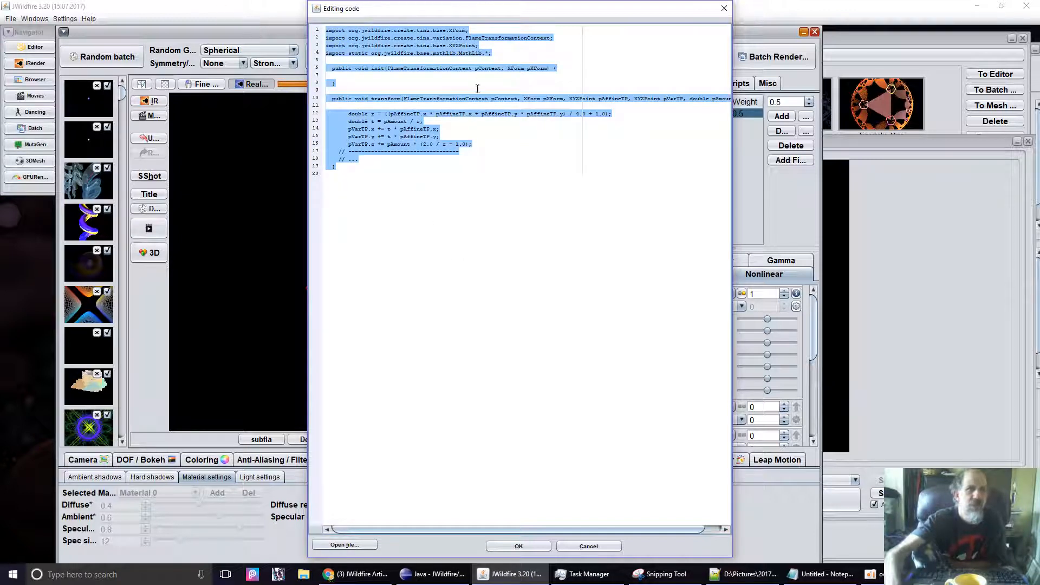
{"action": "right_click", "coordinate": [397, 46]}
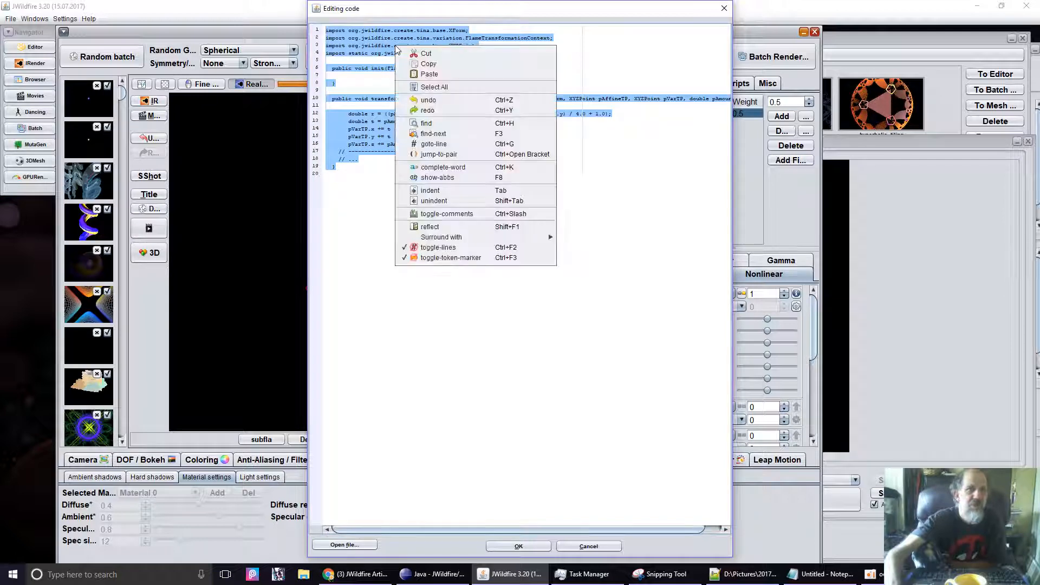
{"action": "left_click", "coordinate": [428, 64]}
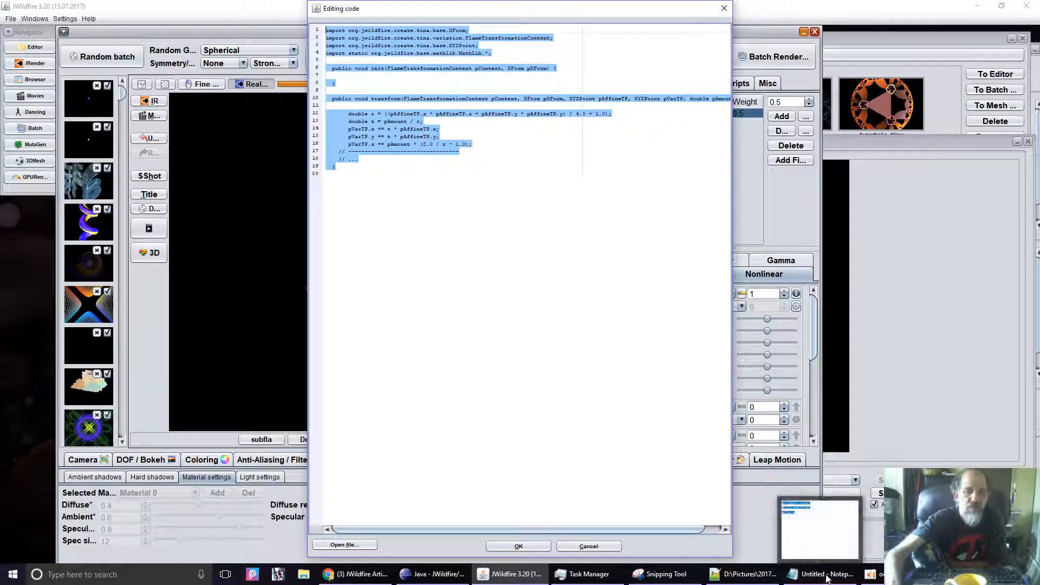
{"action": "left_click", "coordinate": [810, 571]}
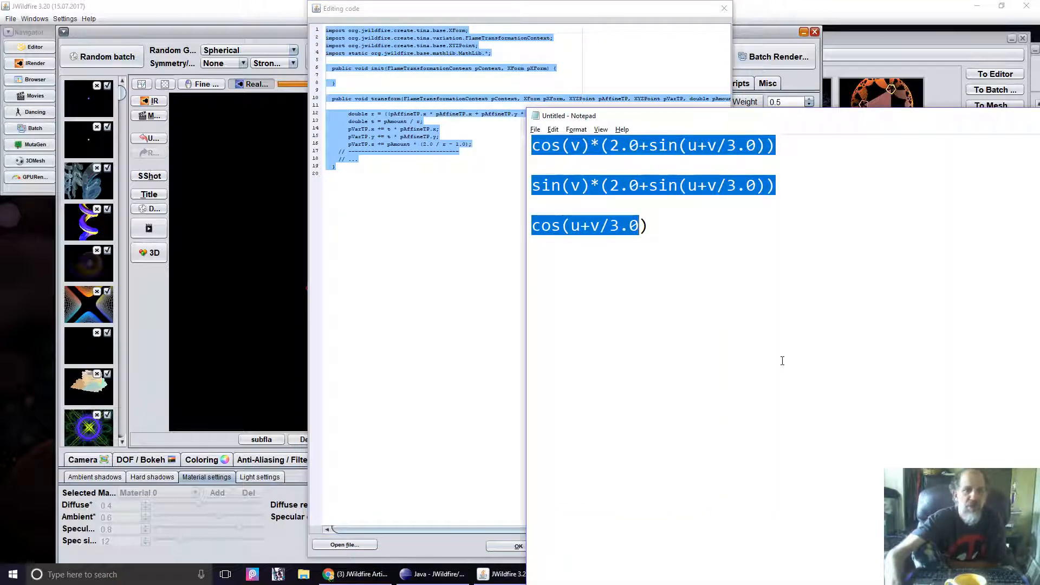
{"action": "right_click", "coordinate": [782, 361]}
{"action": "left_click", "coordinate": [830, 411]}
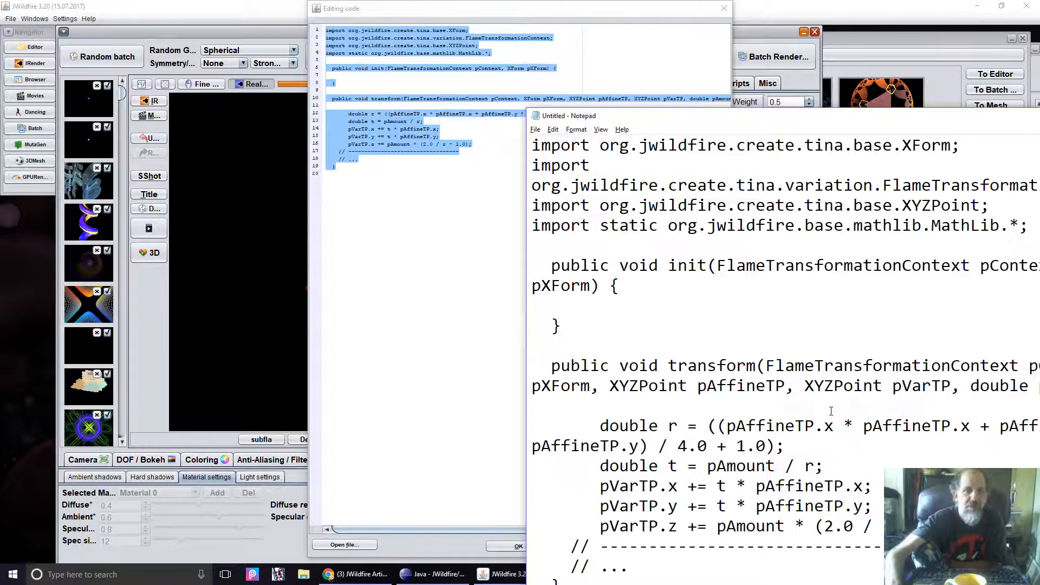
Step: Delete the double r statement from the transform method in the Notepad copy of the code
{"action": "left_click_drag", "start_coordinate": [785, 126], "coordinate": [319, 18]}
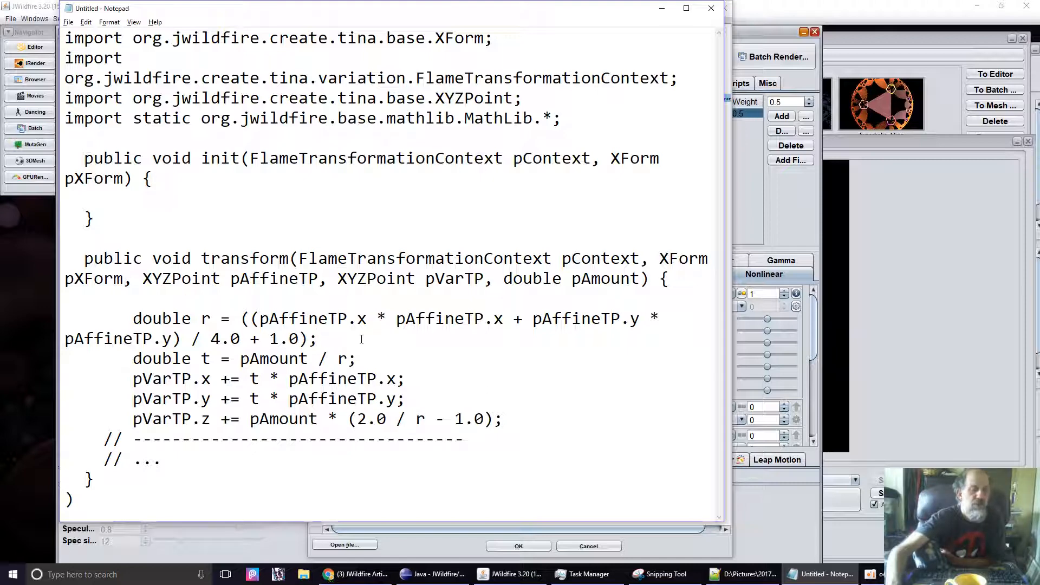
{"action": "left_click_drag", "start_coordinate": [317, 338], "coordinate": [16, 317]}
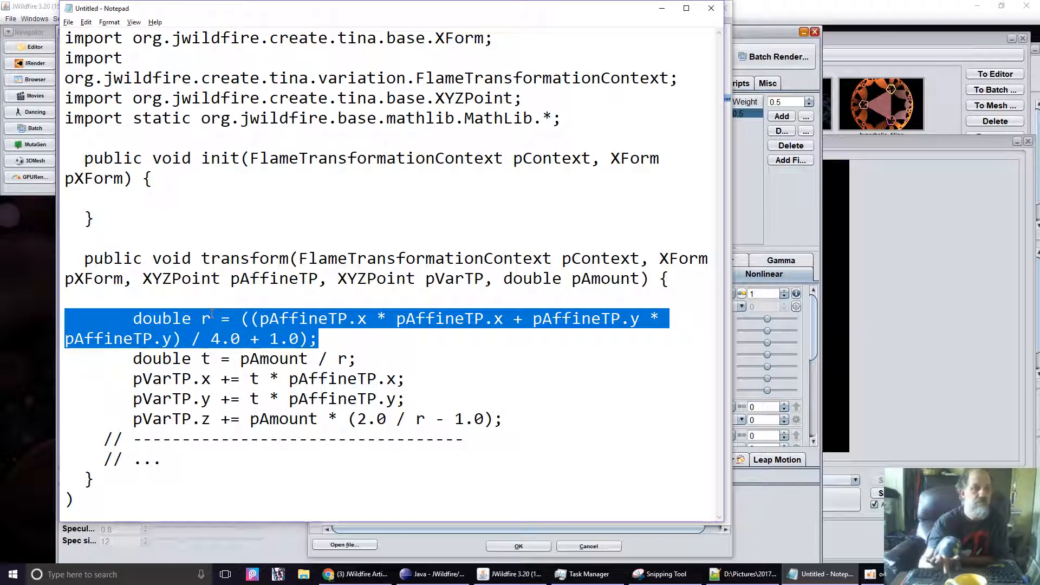
{"action": "key", "text": "Delete"}
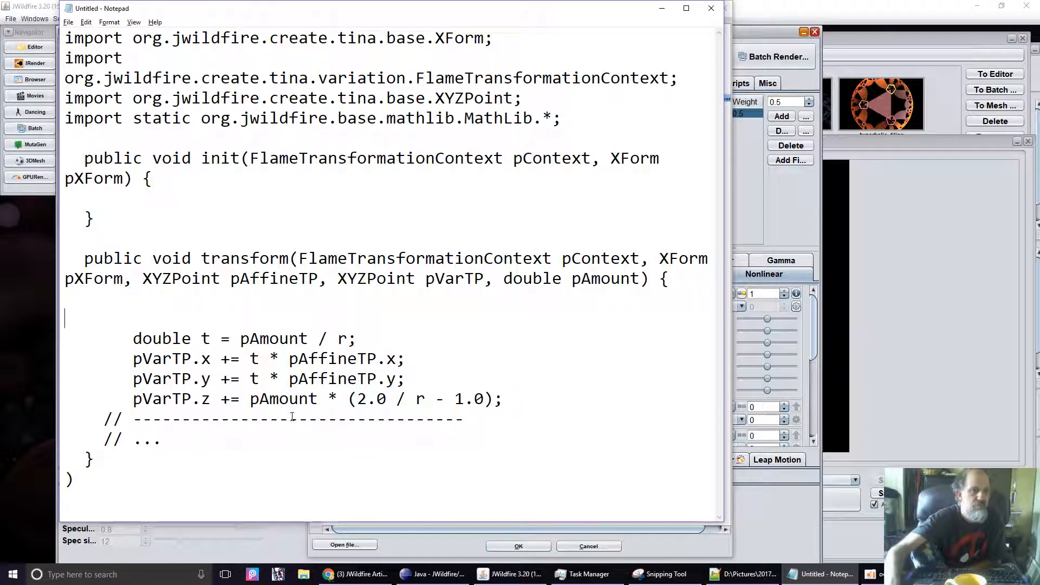
Step: Switch back to JWildfire, accept the shortened custom_wf code, and load the spiral parplot2d_wf flame into the editor
{"action": "left_click", "coordinate": [436, 542]}
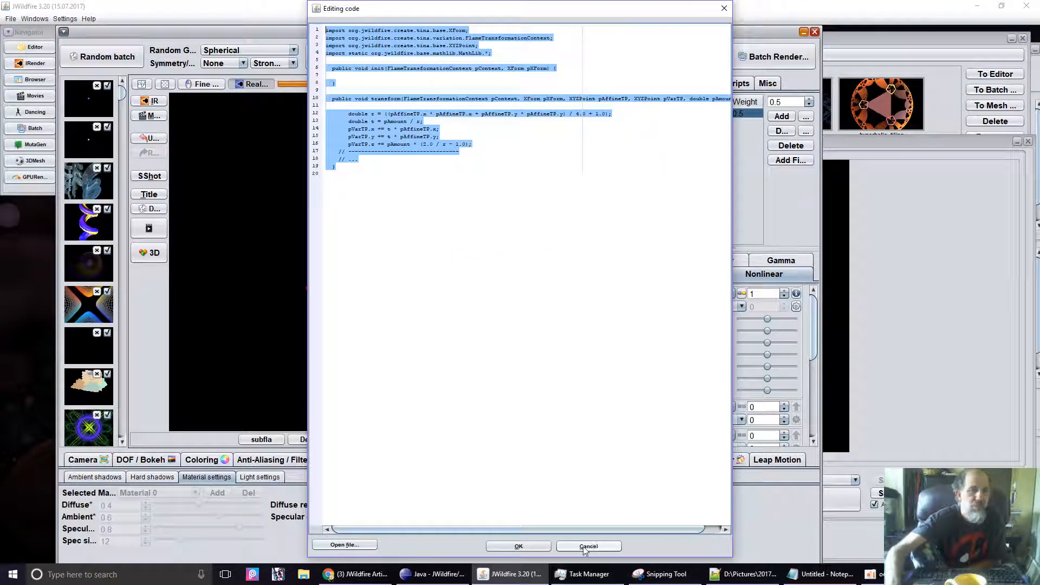
{"action": "left_click", "coordinate": [528, 546]}
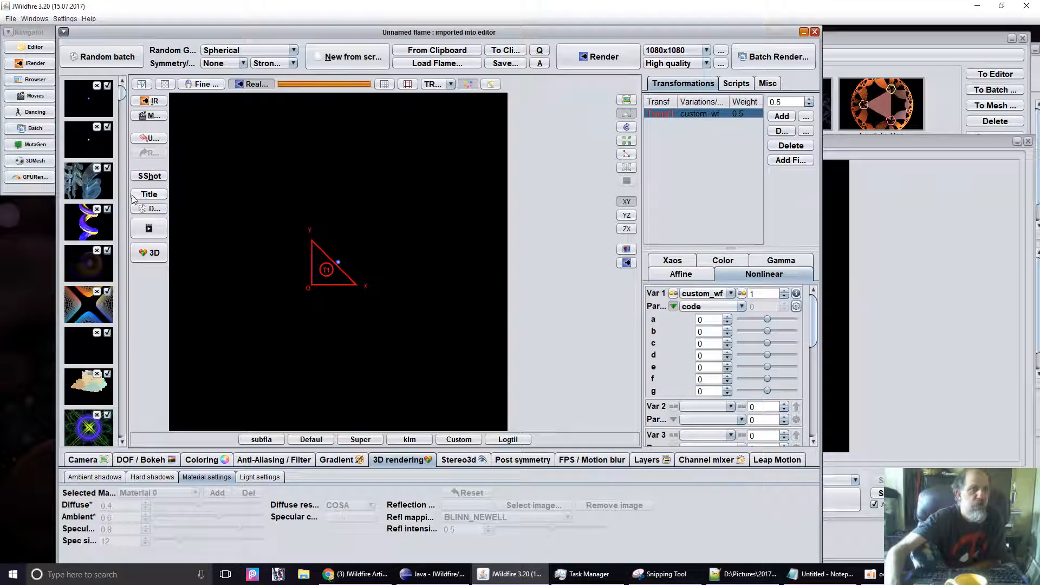
{"action": "left_click", "coordinate": [85, 228]}
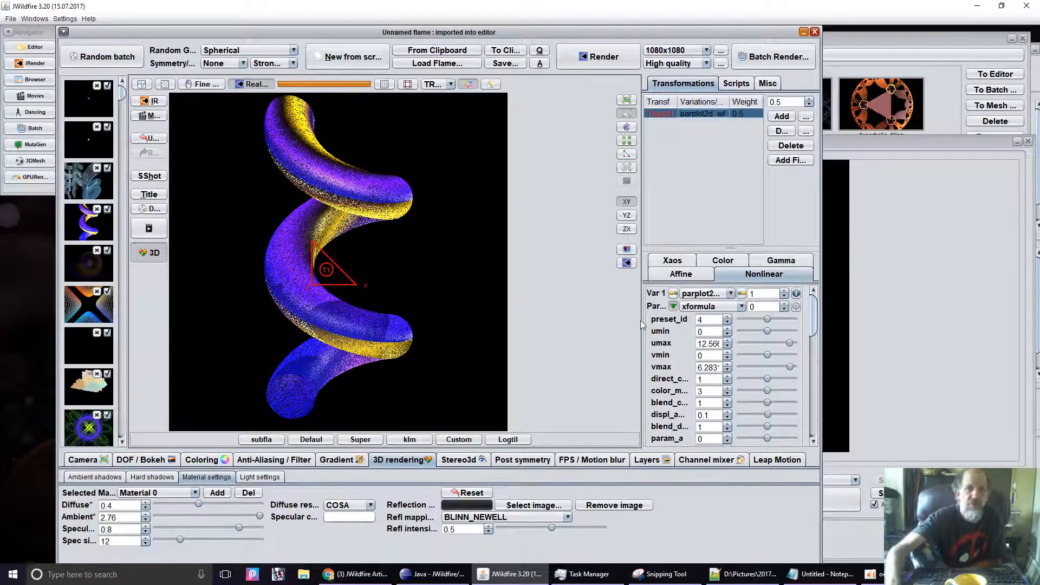
Step: Set parplot2d_wf's preset_id to 3 and copy its entire xformula
{"action": "left_click", "coordinate": [727, 323]}
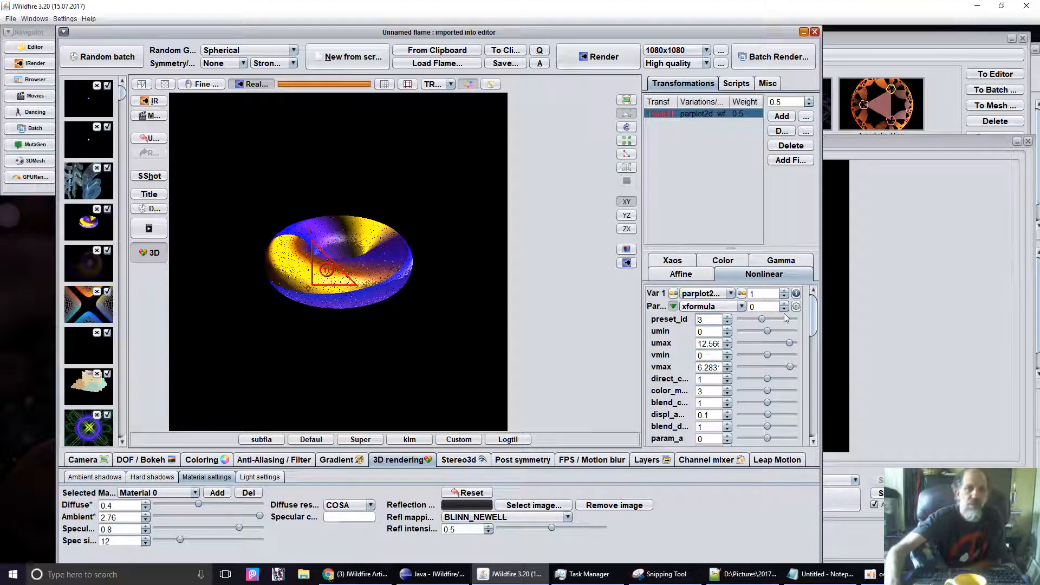
{"action": "left_click", "coordinate": [705, 307]}
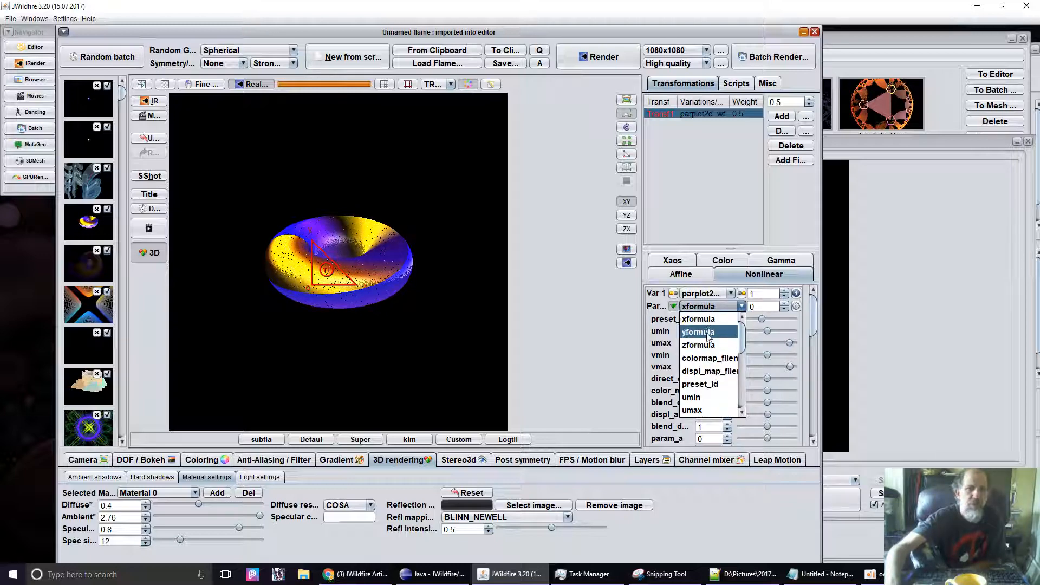
{"action": "left_click", "coordinate": [702, 319]}
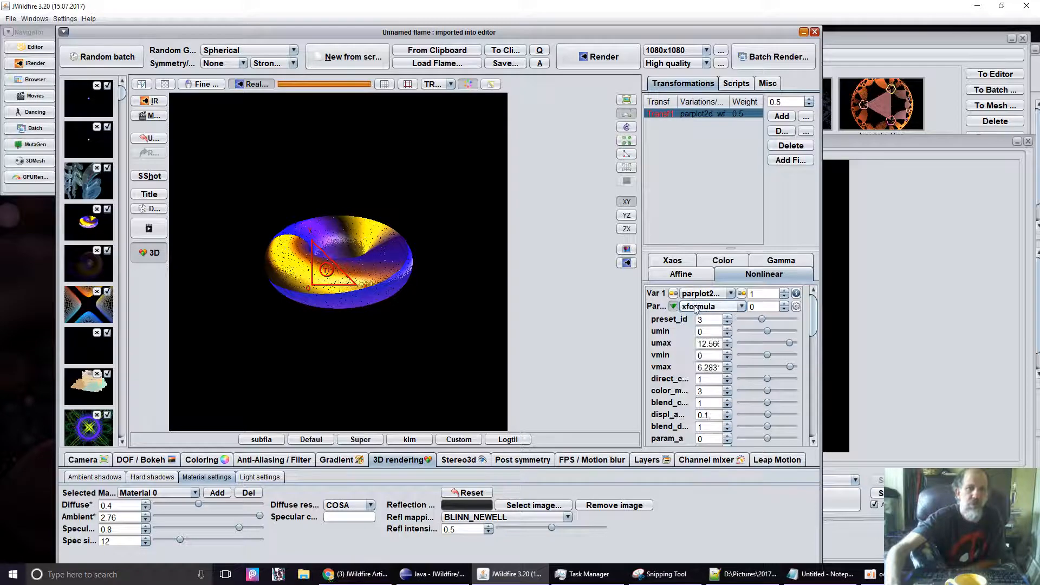
{"action": "left_click", "coordinate": [798, 308]}
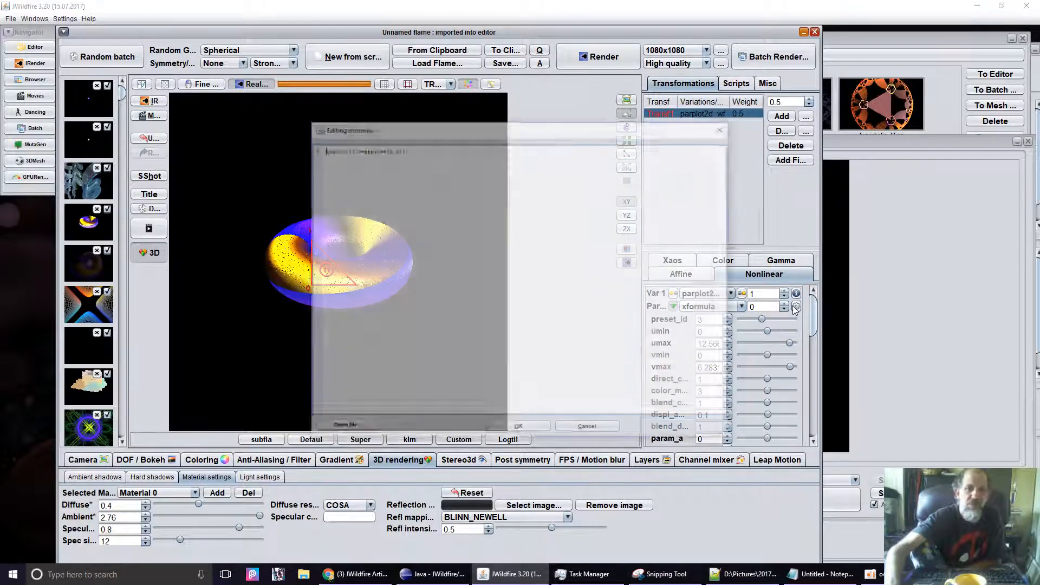
{"action": "left_click_drag", "start_coordinate": [405, 151], "coordinate": [322, 150]}
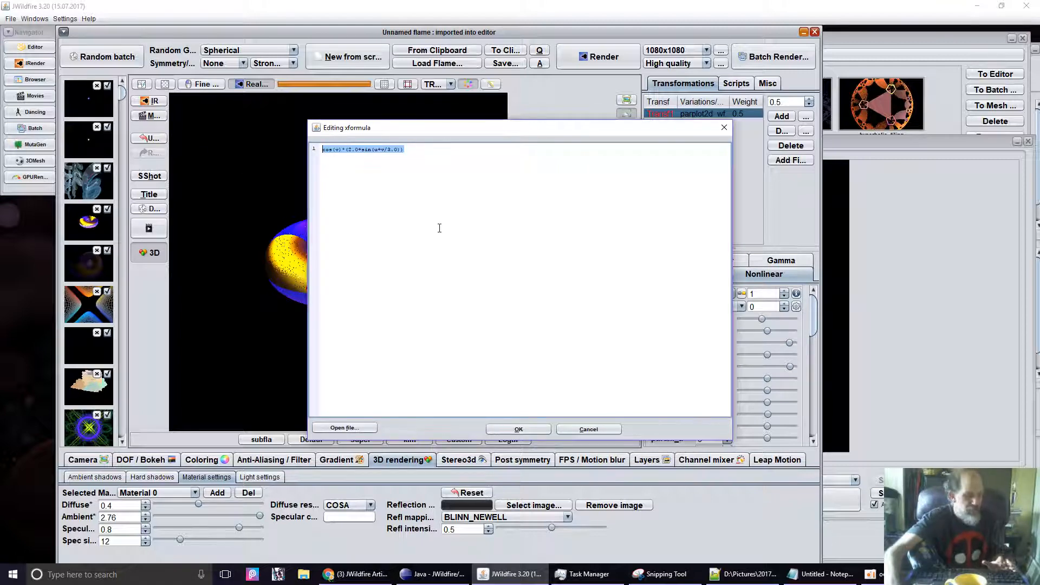
{"action": "right_click", "coordinate": [371, 150]}
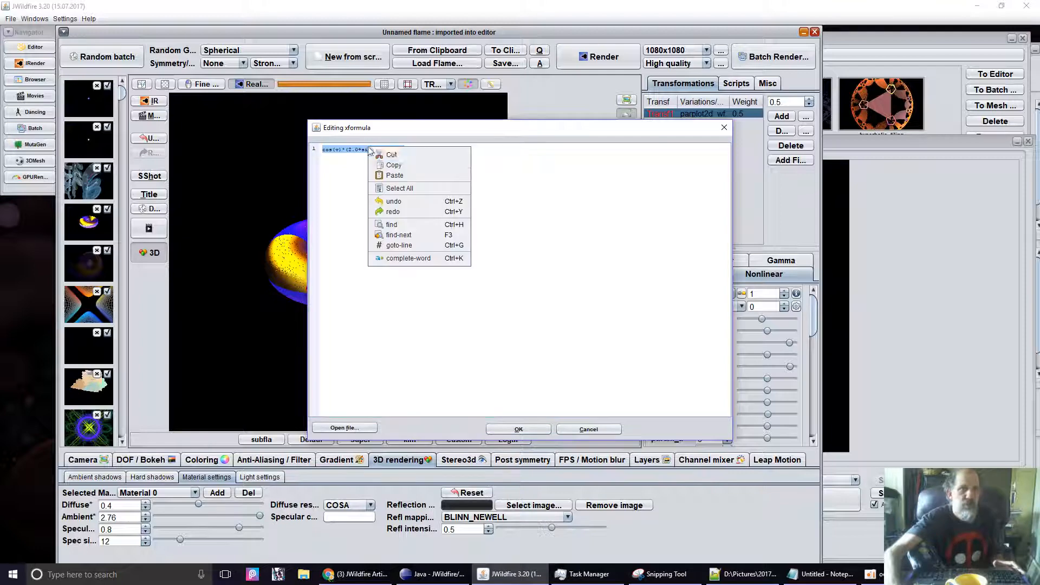
{"action": "left_click", "coordinate": [382, 164]}
Step: Switch to Notepad and paste the x formula cos(v)*(2.0+sin(u+v/3.0)) several blank lines below the code
{"action": "key", "text": "alt+Tab"}
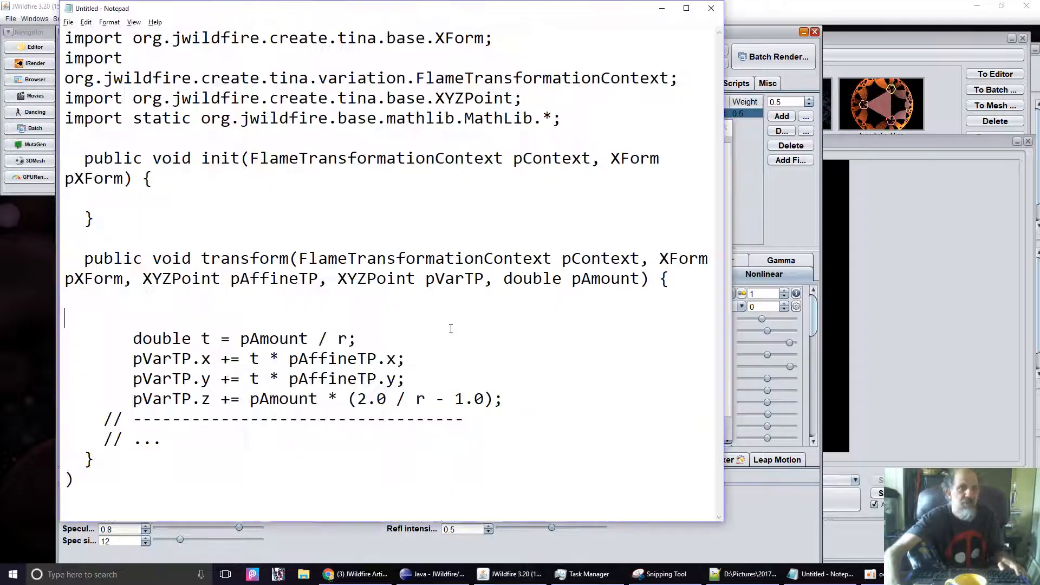
{"action": "left_click", "coordinate": [268, 482]}
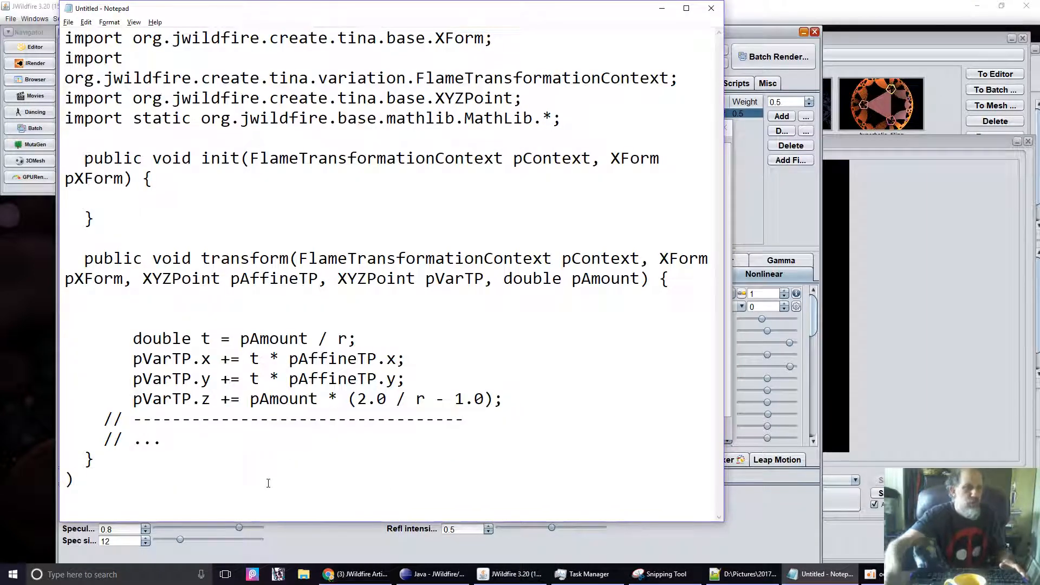
{"action": "key", "text": "Return"}
{"action": "key", "text": "Return"}
{"action": "key", "text": "Return"}
{"action": "key", "text": "Return"}
{"action": "key", "text": "Return"}
{"action": "key", "text": "Return"}
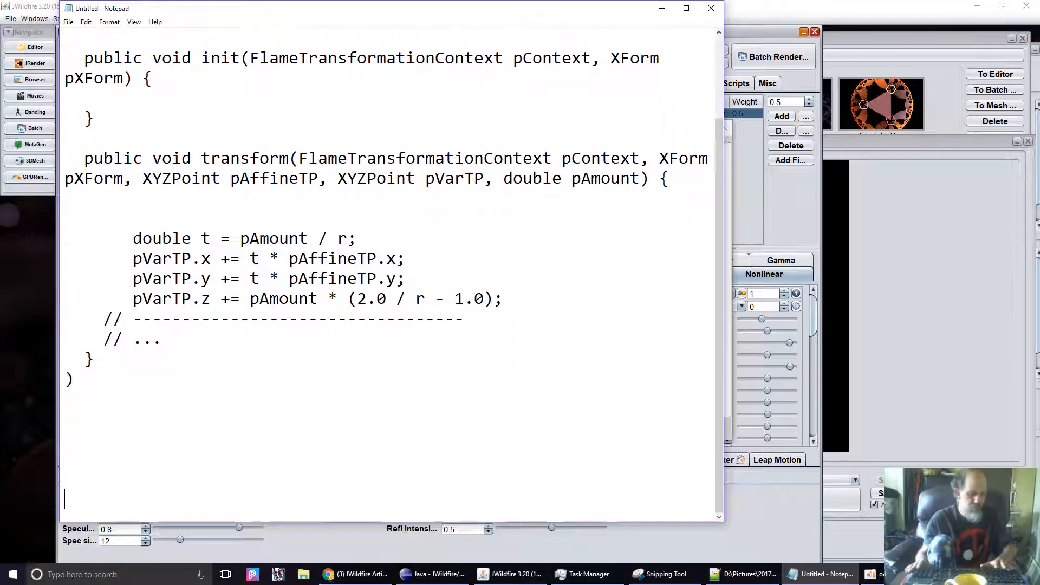
{"action": "key", "text": "ctrl+v"}
Step: Return to JWildfire, close the xformula editor without changes, and copy the entire yformula
{"action": "key", "text": "alt+Tab"}
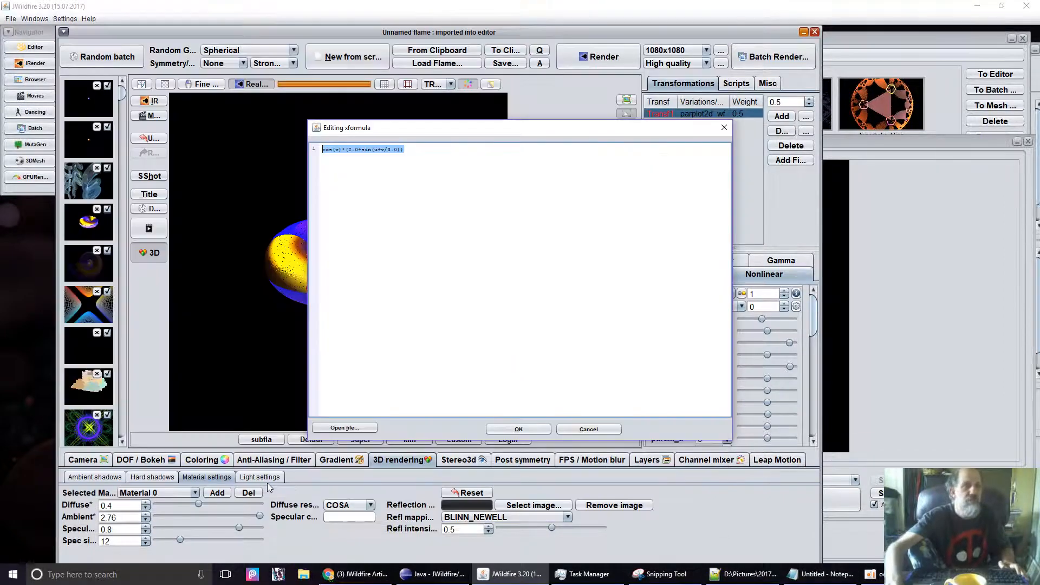
{"action": "left_click", "coordinate": [589, 429]}
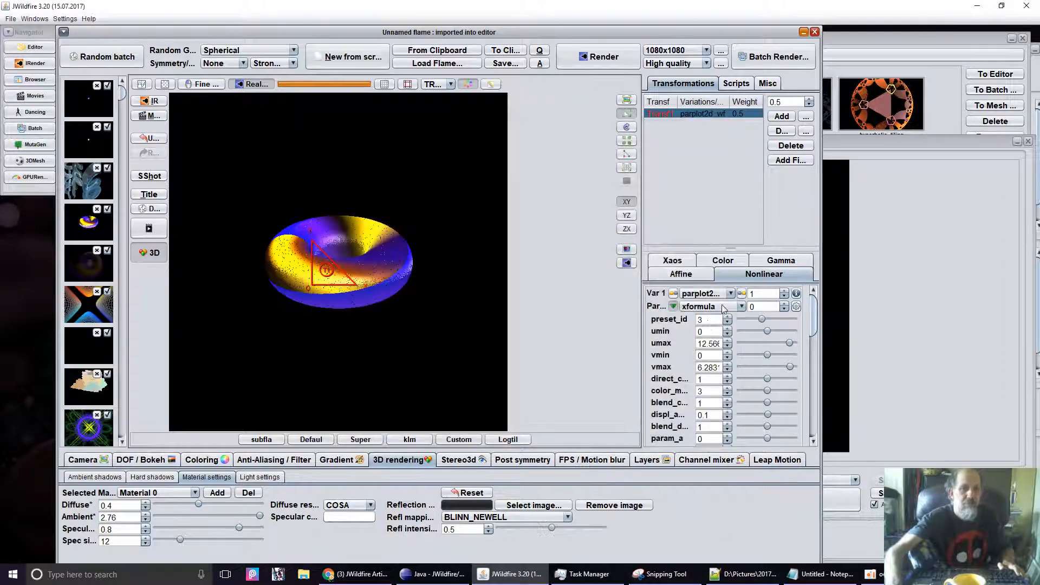
{"action": "left_click", "coordinate": [724, 308]}
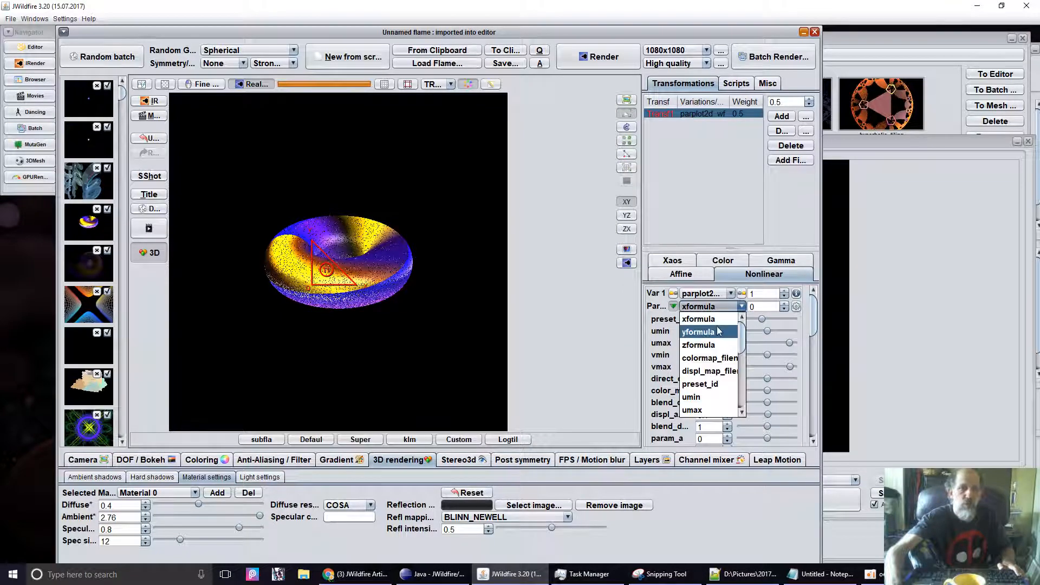
{"action": "left_click", "coordinate": [717, 326]}
{"action": "left_click", "coordinate": [795, 307]}
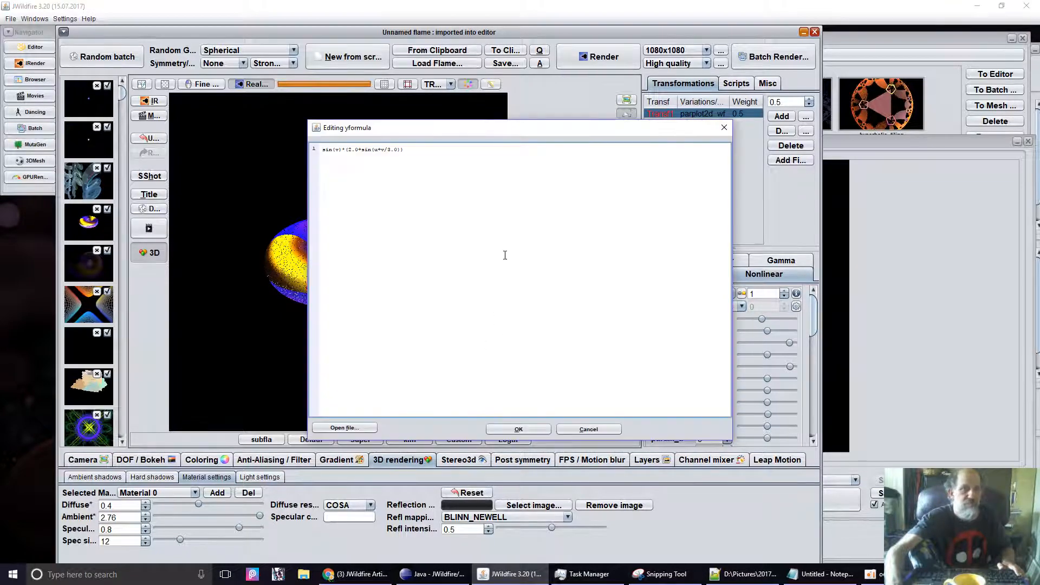
{"action": "key", "text": "ctrl+a"}
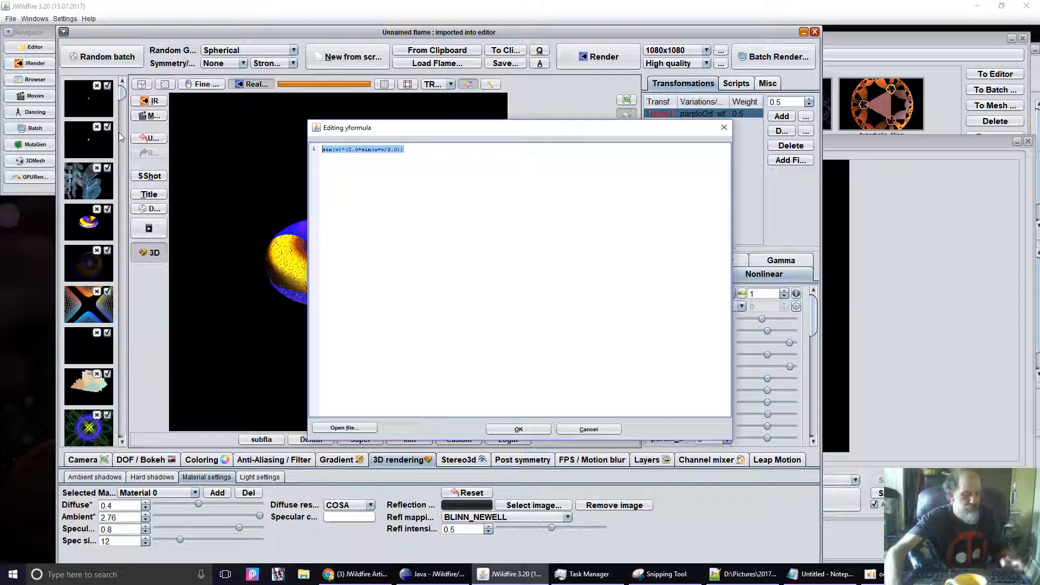
{"action": "right_click", "coordinate": [353, 155]}
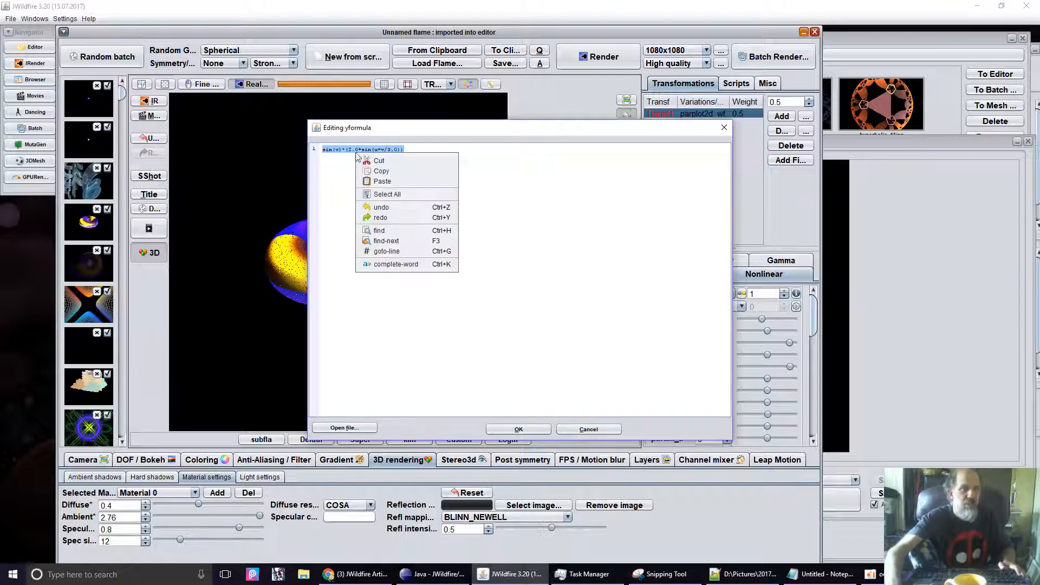
{"action": "left_click", "coordinate": [388, 174]}
Step: Switch to Notepad and paste the y formula sin(v)*(2.0+sin(u+v/3.0)) below the x formula, leaving a blank line between them
{"action": "key", "text": "alt+Tab"}
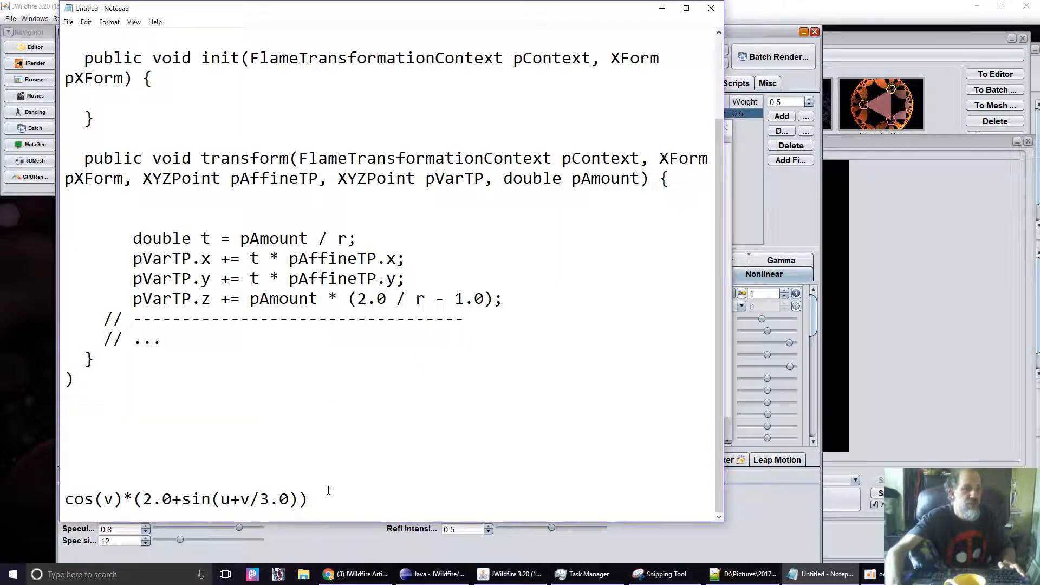
{"action": "left_click", "coordinate": [335, 499]}
{"action": "key", "text": "Return"}
{"action": "key", "text": "Return"}
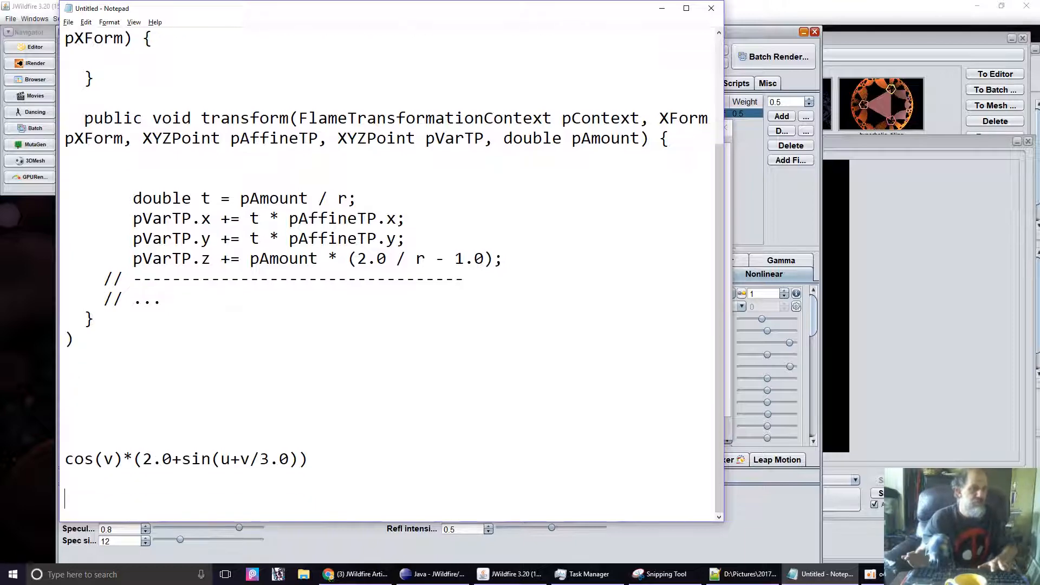
{"action": "key", "text": "ctrl+v"}
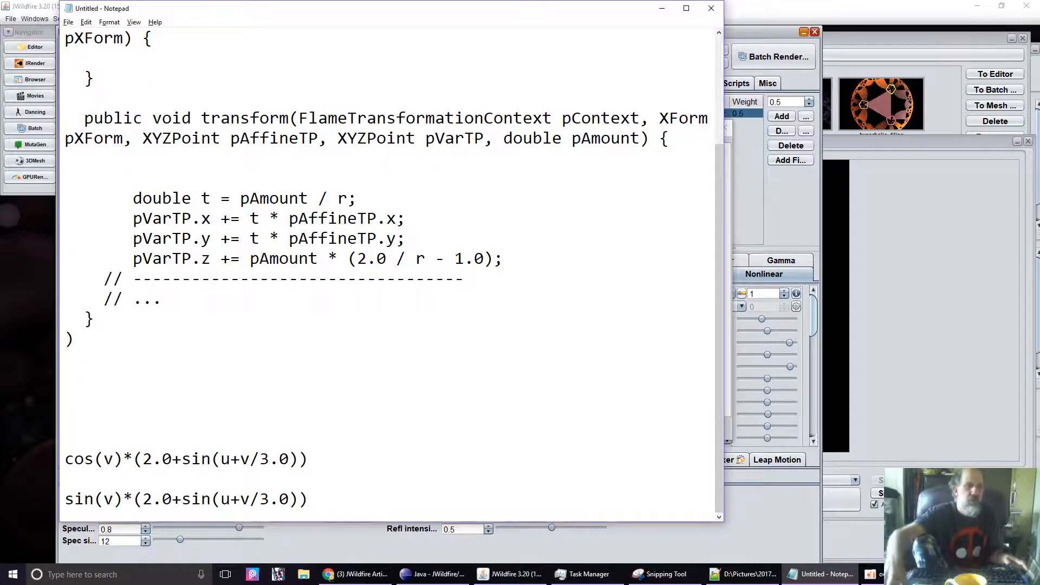
Step: Return to JWildfire, close the yformula editor without changes, and copy the entire zformula
{"action": "key", "text": "alt+Tab"}
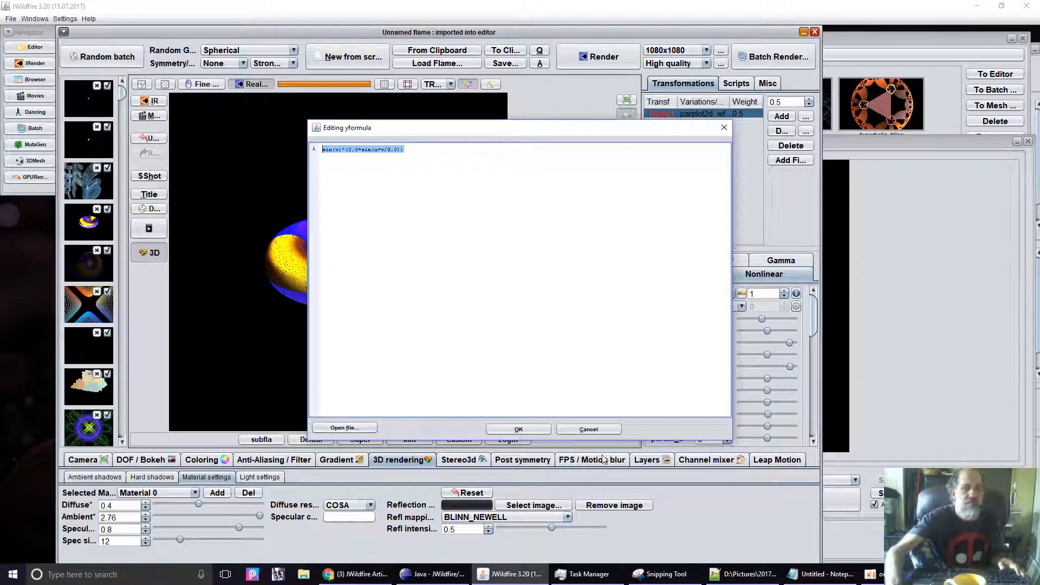
{"action": "left_click", "coordinate": [597, 429]}
{"action": "left_click", "coordinate": [740, 307]}
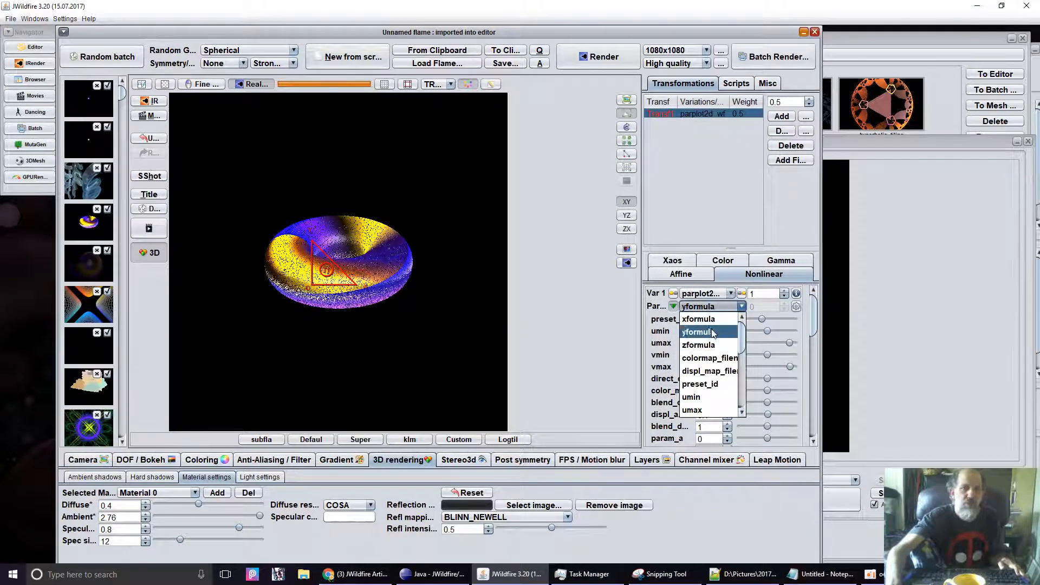
{"action": "left_click", "coordinate": [705, 358]}
{"action": "left_click", "coordinate": [795, 307]}
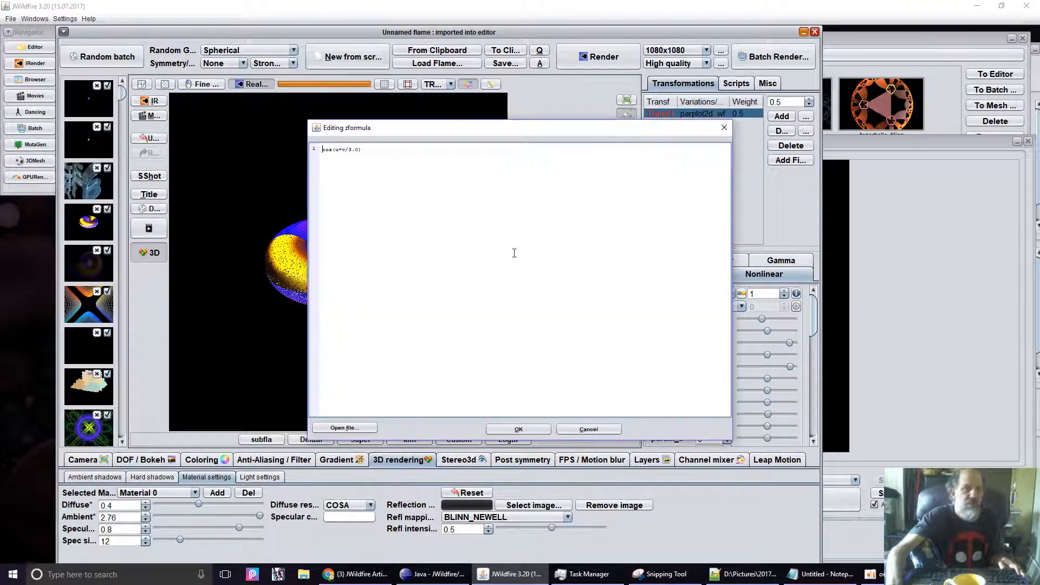
{"action": "right_click", "coordinate": [483, 218]}
{"action": "left_click", "coordinate": [513, 259]}
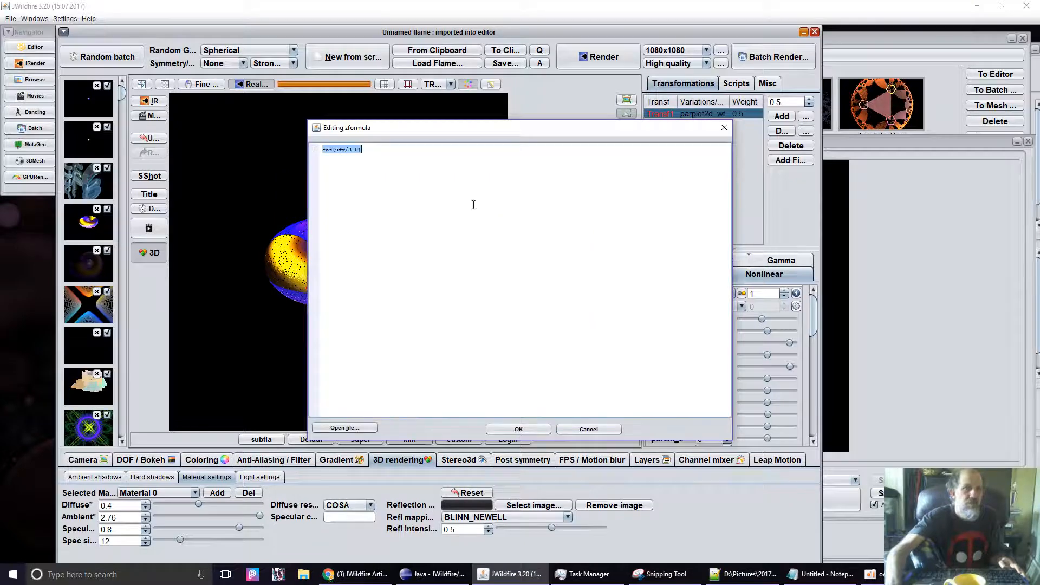
{"action": "right_click", "coordinate": [347, 149]}
{"action": "left_click", "coordinate": [371, 167]}
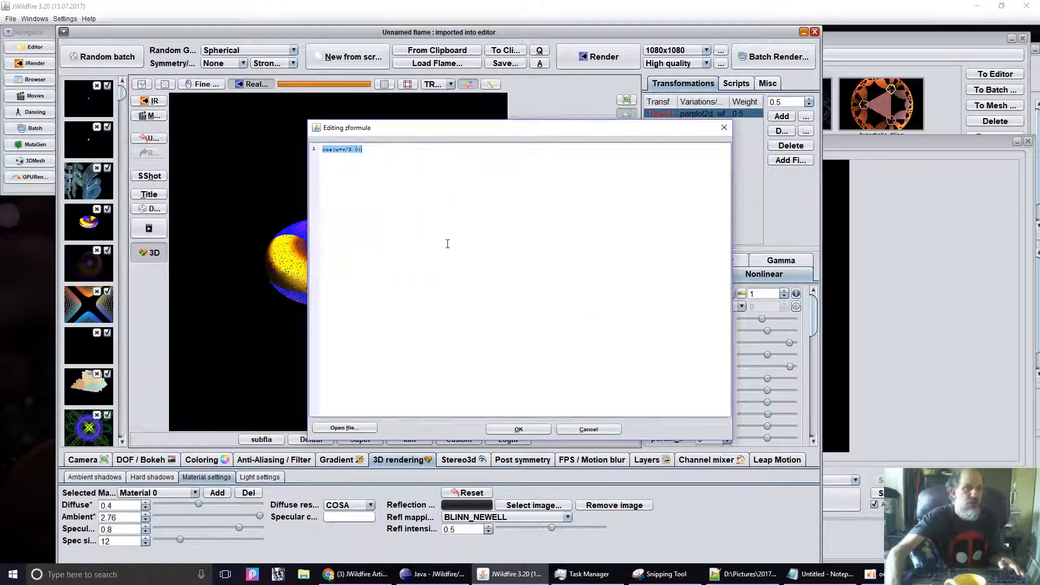
Step: Switch to Notepad and paste the z formula cos(u+v/3.0) below the y formula, leaving a blank line between them
{"action": "key", "text": "alt+Tab"}
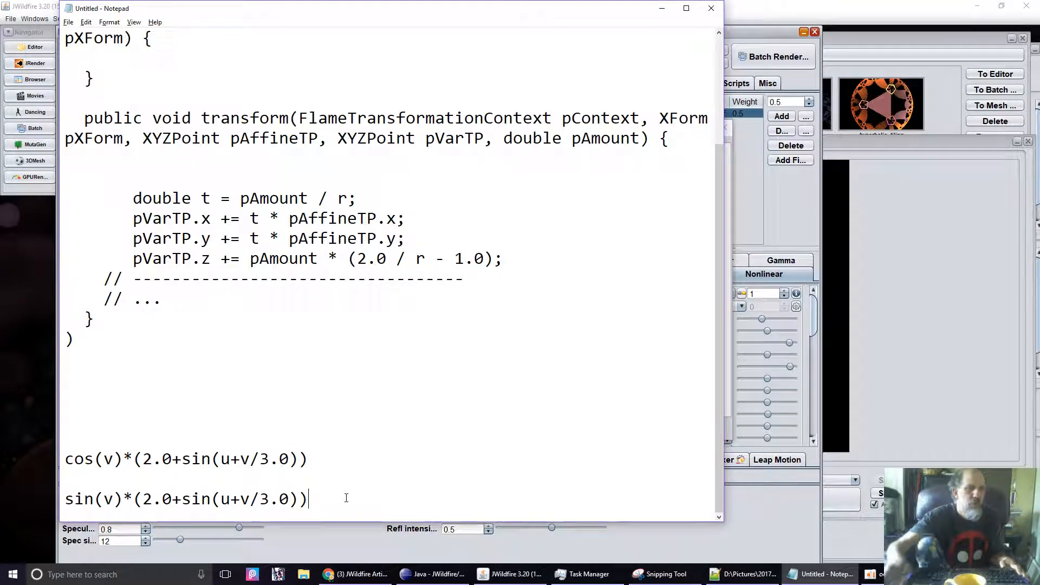
{"action": "key", "text": "Return"}
{"action": "key", "text": "Return"}
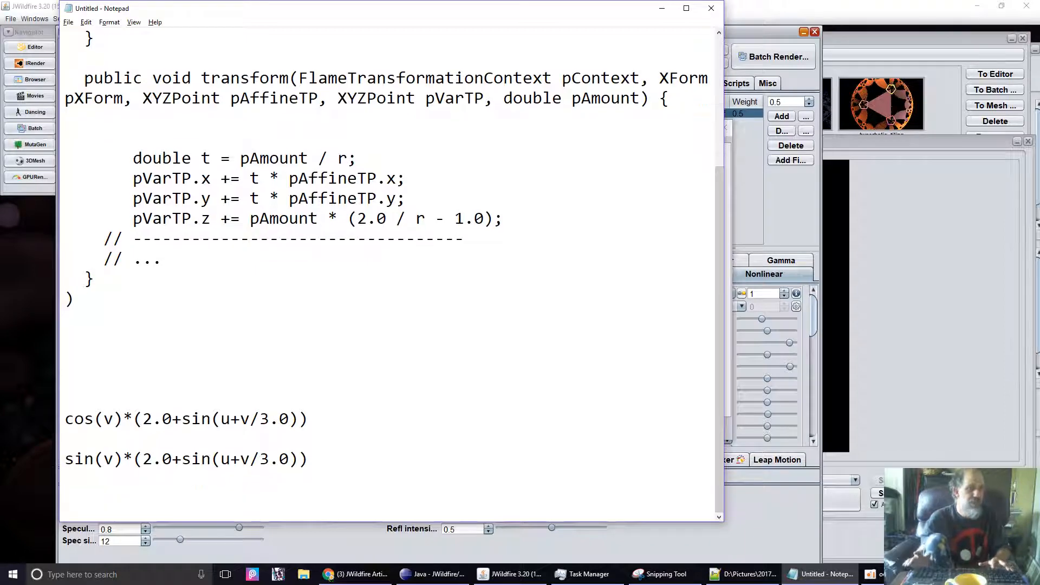
{"action": "key", "text": "ctrl+v"}
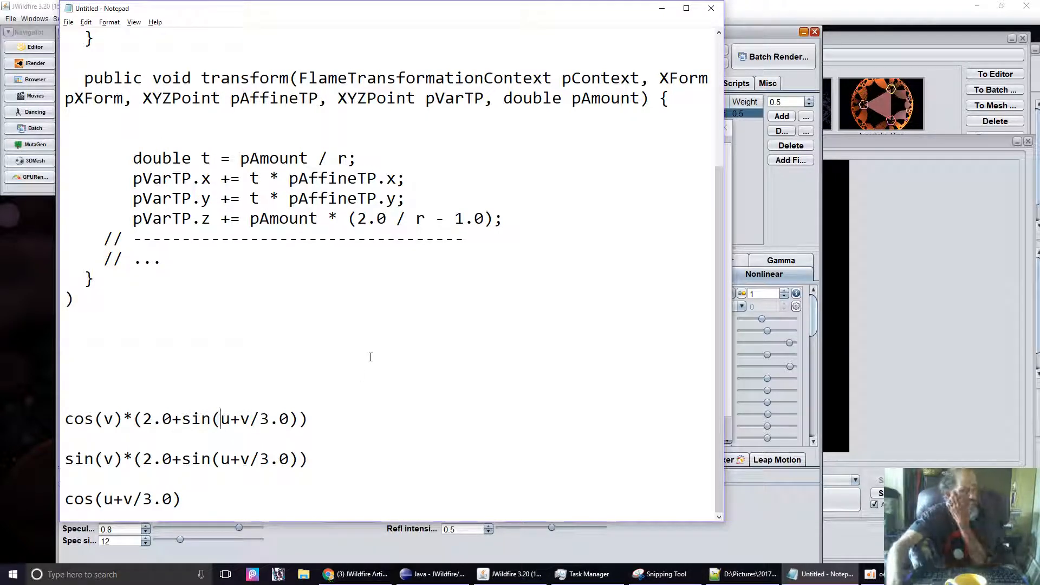
Step: Add an indented line reading "double u =" inside the transform method, above the double t line, with blank lines around it
{"action": "double_click", "coordinate": [224, 419]}
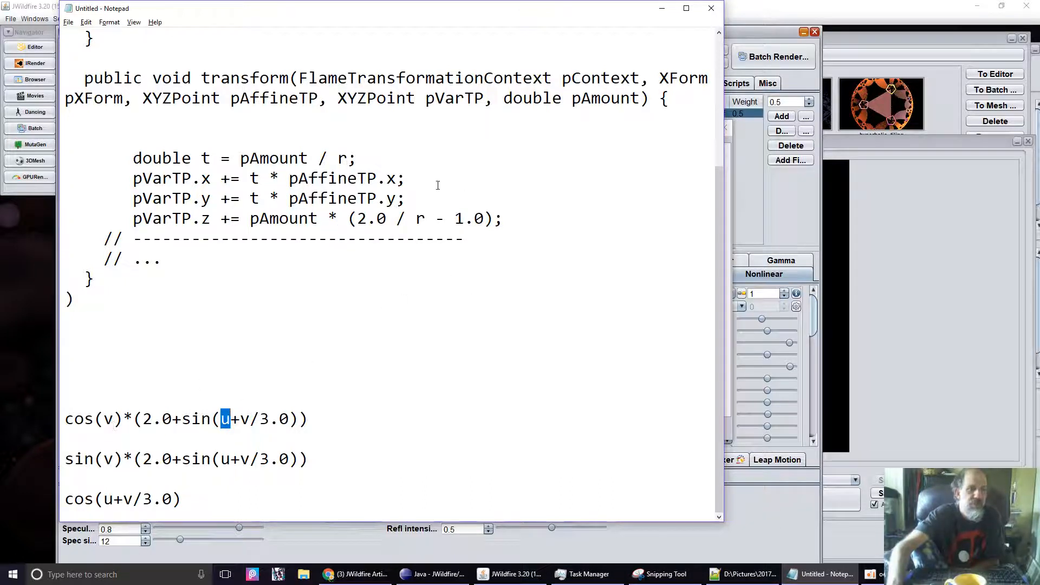
{"action": "left_click", "coordinate": [135, 117]}
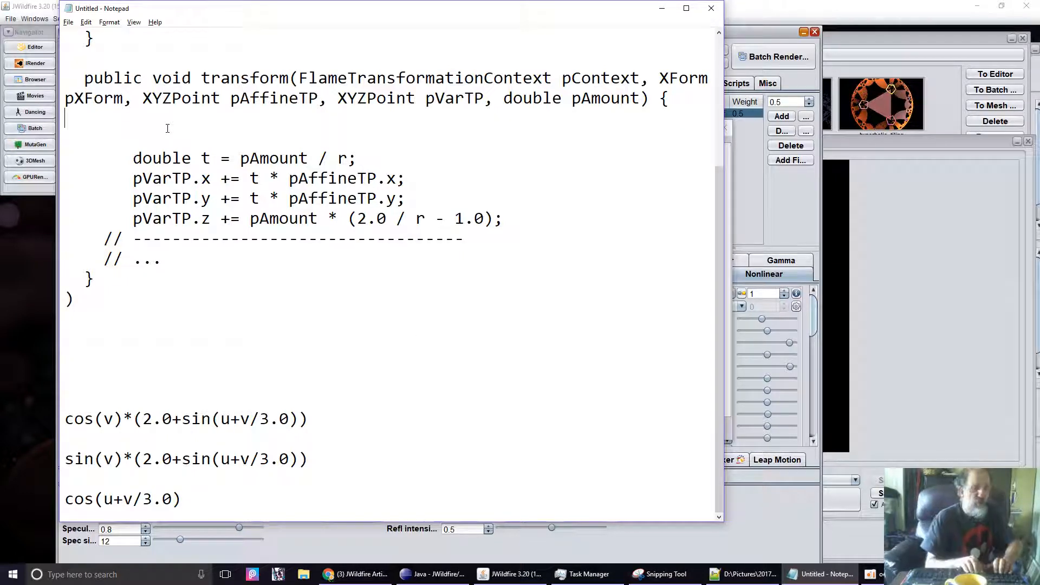
{"action": "key", "text": "Return"}
{"action": "key", "text": "Return"}
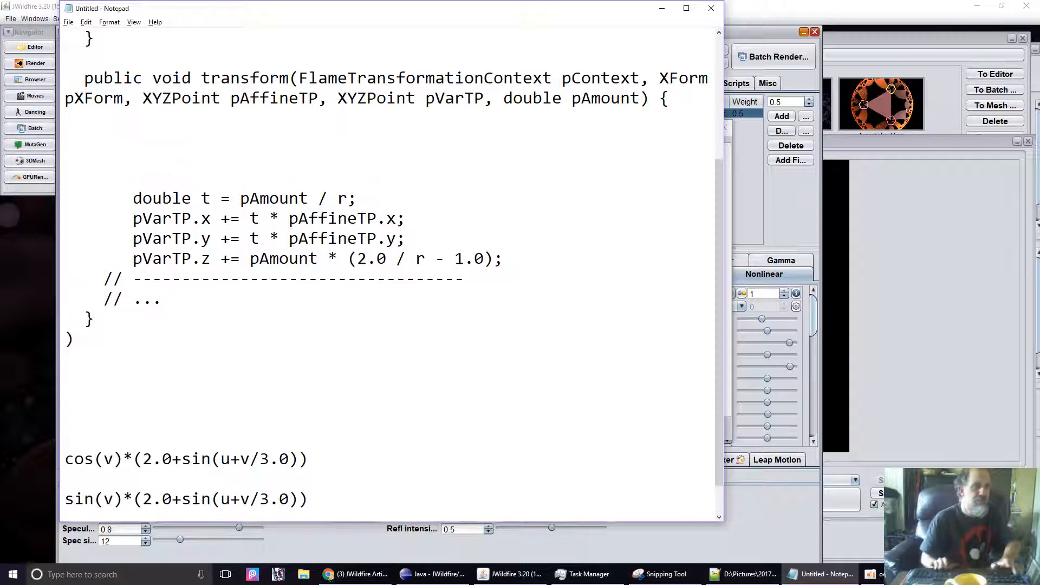
{"action": "key", "text": "Tab"}
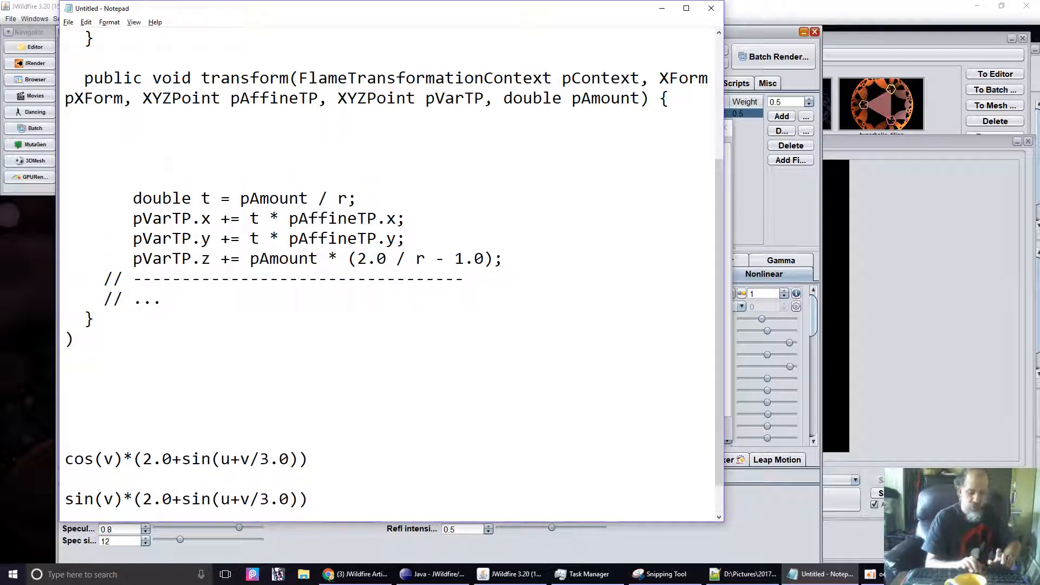
{"action": "type", "text": "double"}
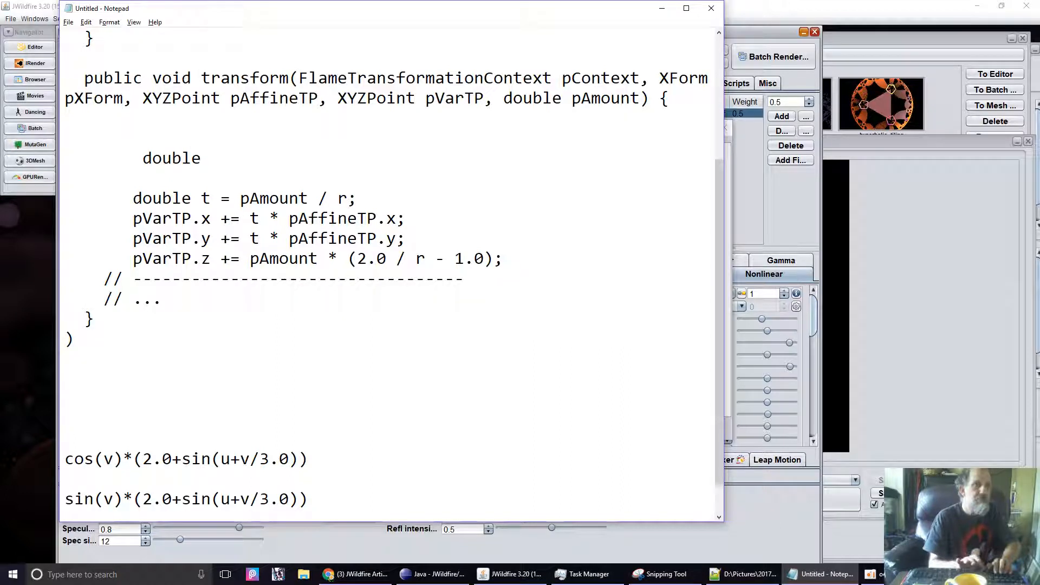
{"action": "type", "text": " u"}
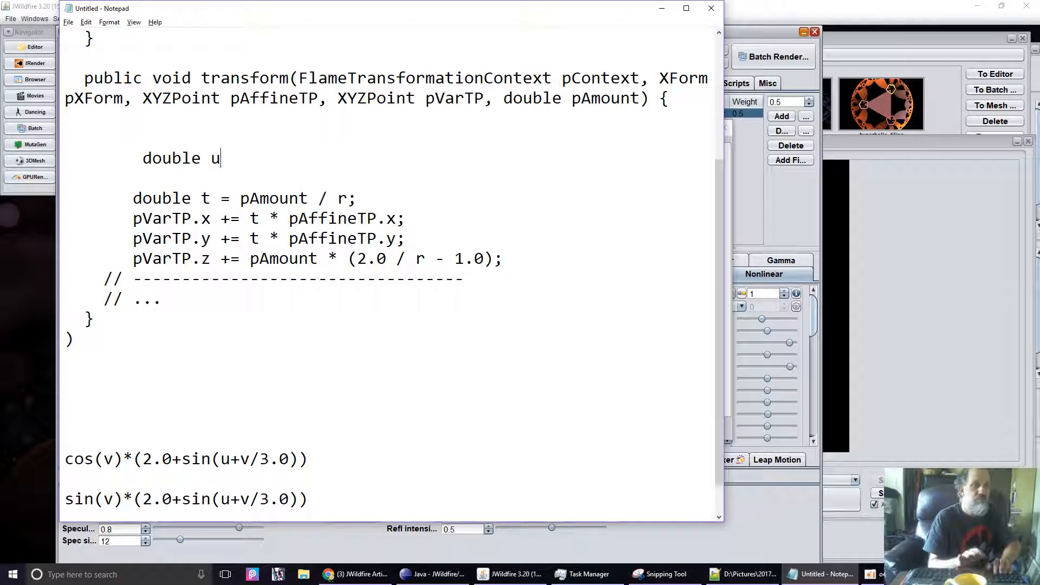
{"action": "type", "text": " ="}
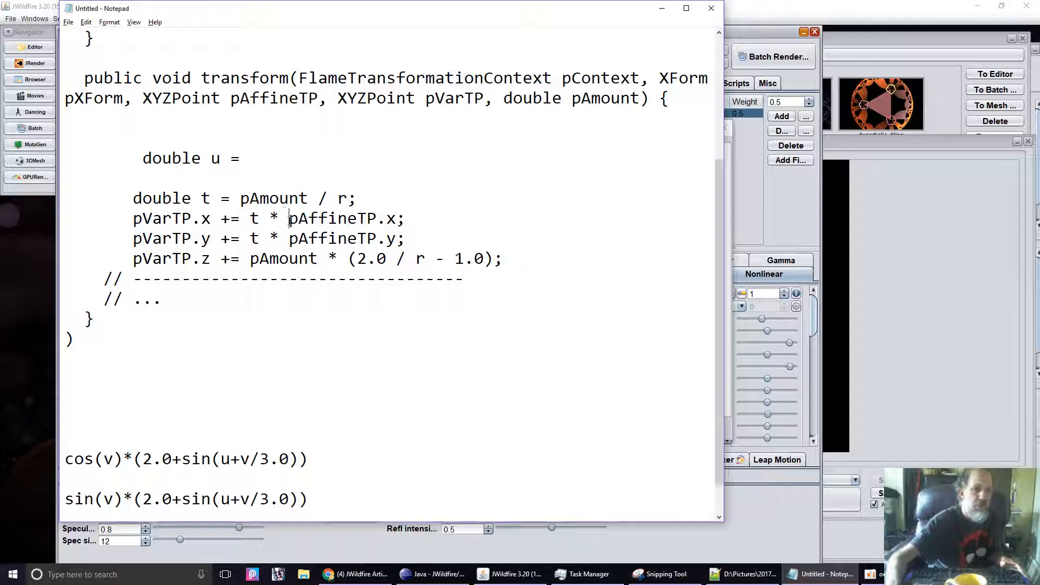
Step: Copy pAffineTP.x from the pVarTP.x line and paste it after "double u ="
{"action": "left_click_drag", "start_coordinate": [290, 219], "coordinate": [400, 218]}
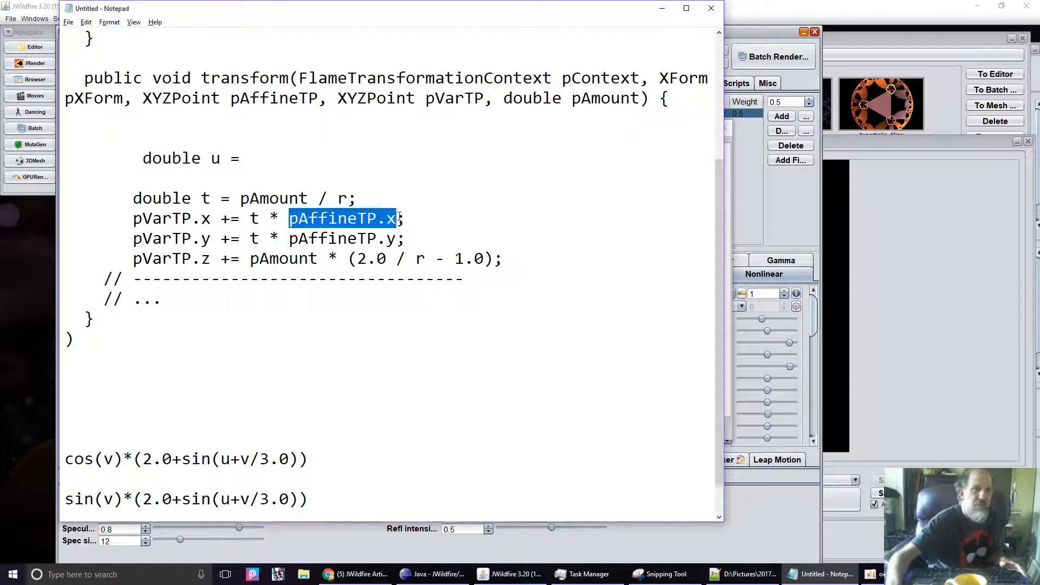
{"action": "right_click", "coordinate": [358, 219]}
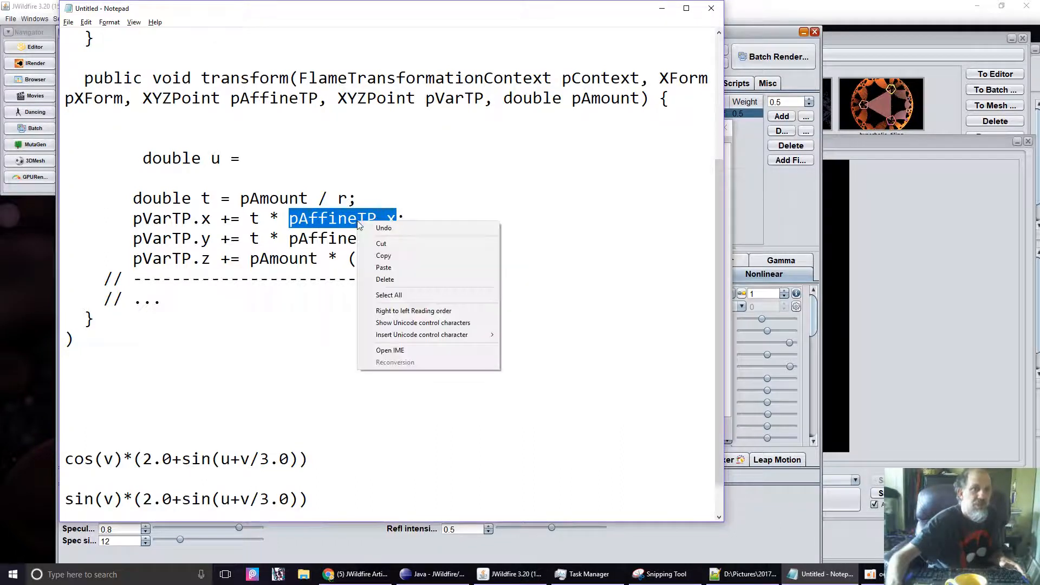
{"action": "left_click", "coordinate": [380, 255]}
{"action": "left_click", "coordinate": [257, 159]}
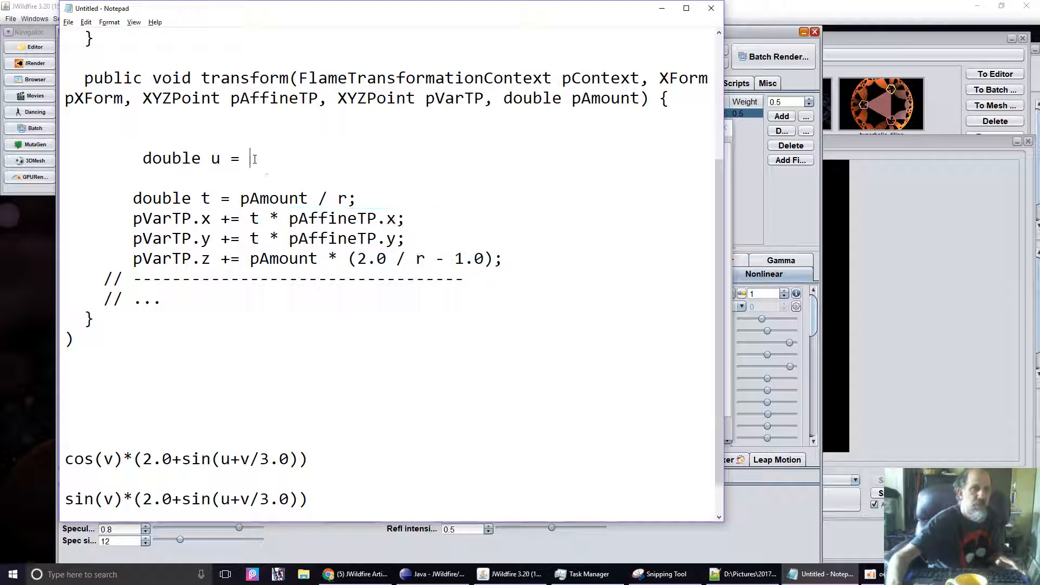
{"action": "right_click", "coordinate": [271, 157]}
{"action": "left_click", "coordinate": [303, 205]}
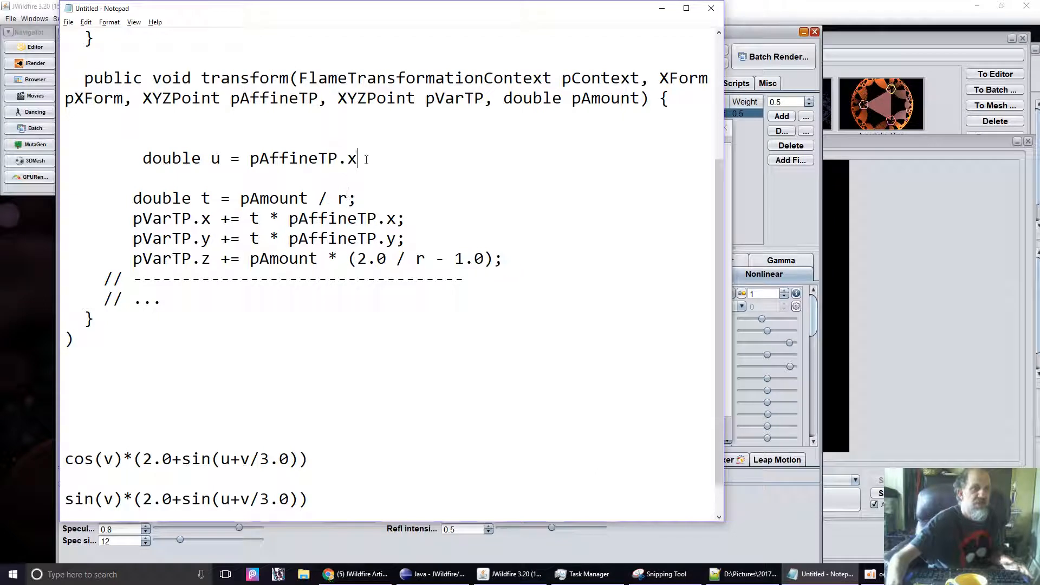
Step: Add the line "double v = pAffineTP.y" below the u declaration, copying pAffineTP.y from the pVarTP.y line
{"action": "key", "text": "Return"}
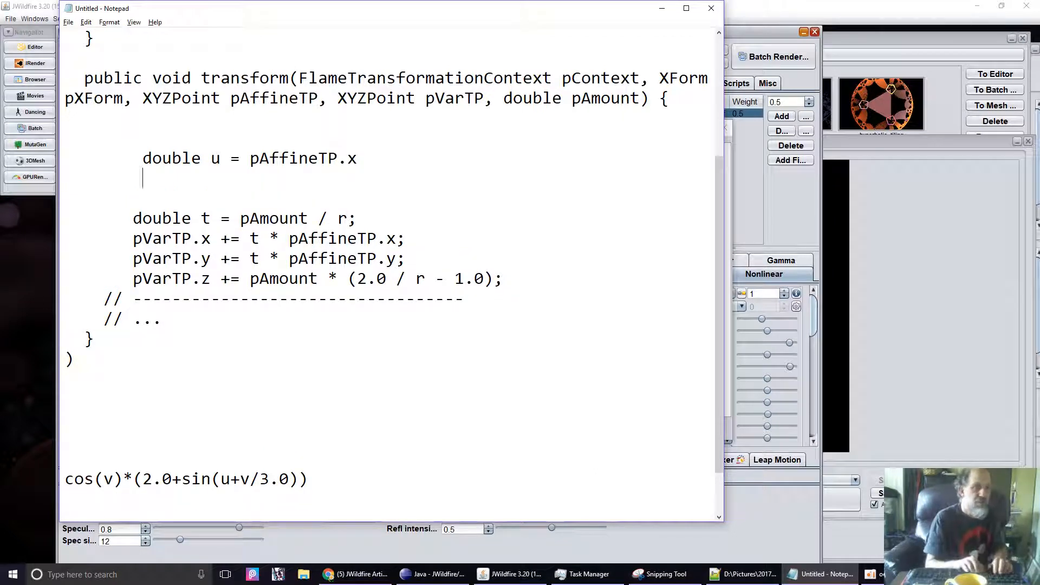
{"action": "type", "text": "double v ="}
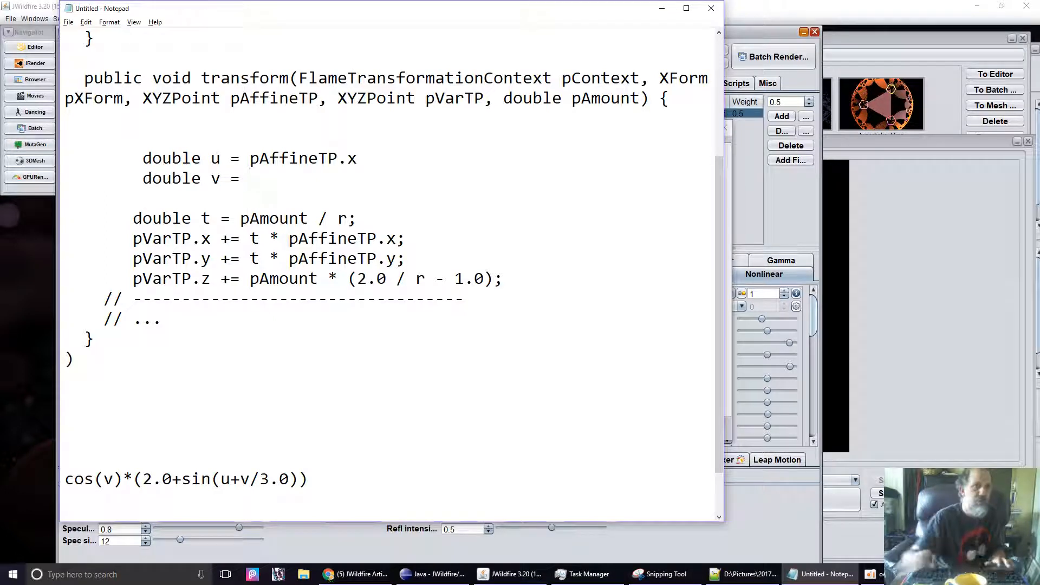
{"action": "left_click_drag", "start_coordinate": [288, 260], "coordinate": [398, 260]}
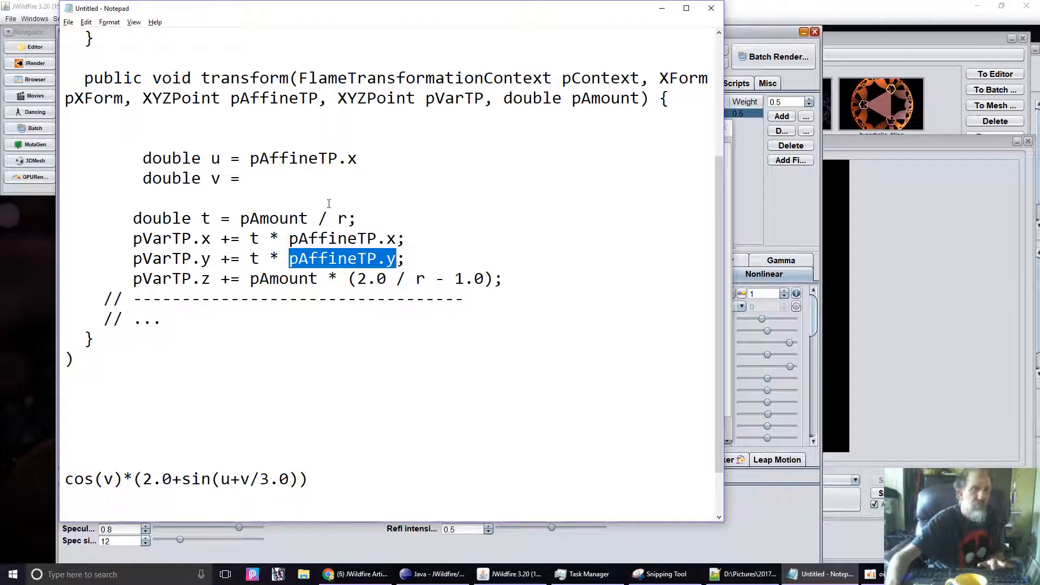
{"action": "left_click", "coordinate": [255, 177]}
{"action": "key", "text": "ctrl+v"}
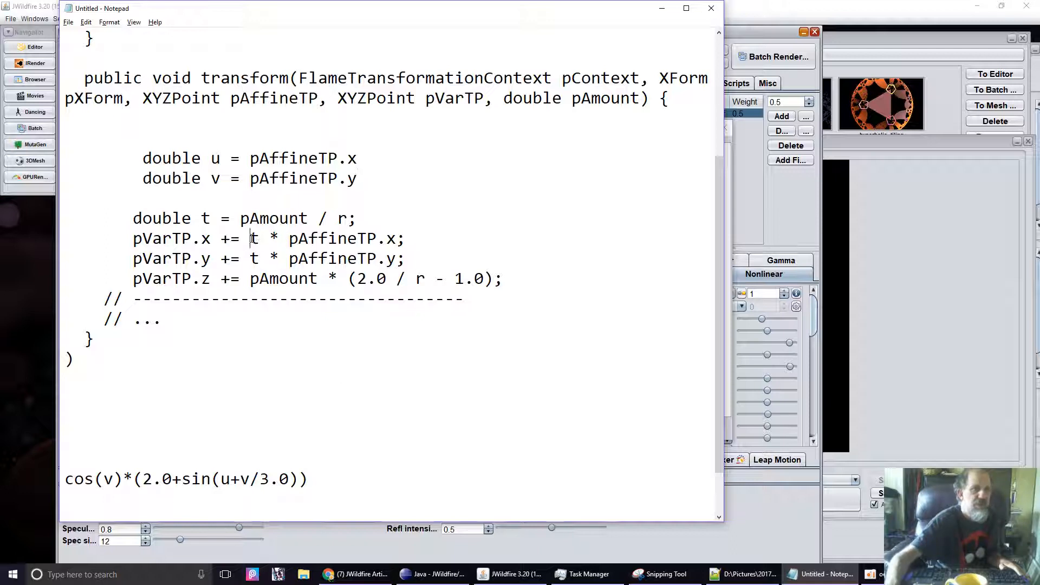
Step: Remove the expressions "t * pAffineTP.x" and "t * pAffineTP.y" from the pVarTP.x and pVarTP.y assignments, keeping their semicolons
{"action": "left_click_drag", "start_coordinate": [251, 238], "coordinate": [399, 238]}
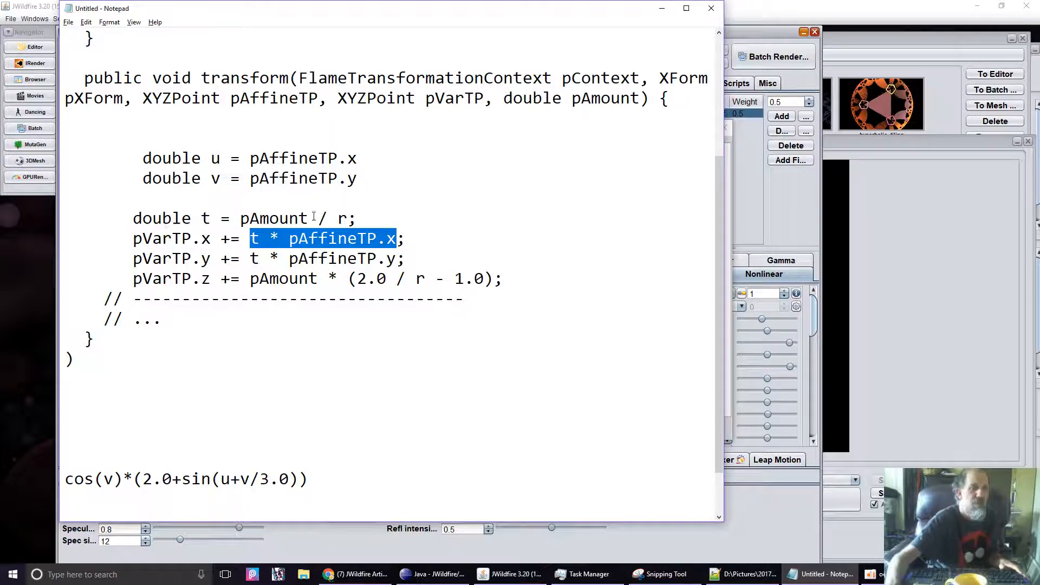
{"action": "left_click", "coordinate": [375, 175]}
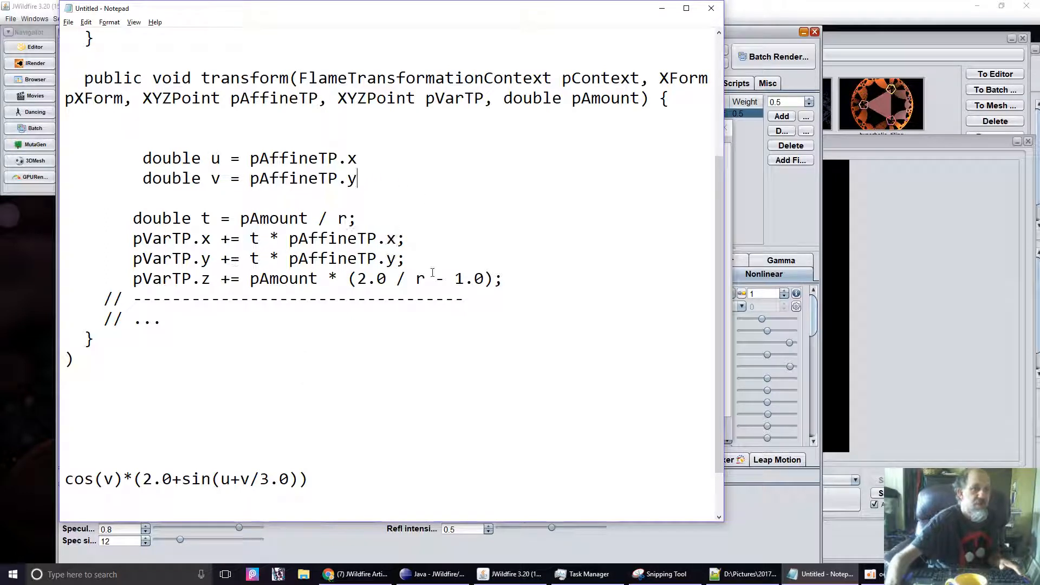
{"action": "left_click", "coordinate": [251, 239]}
{"action": "left_click_drag", "start_coordinate": [251, 239], "coordinate": [398, 237]}
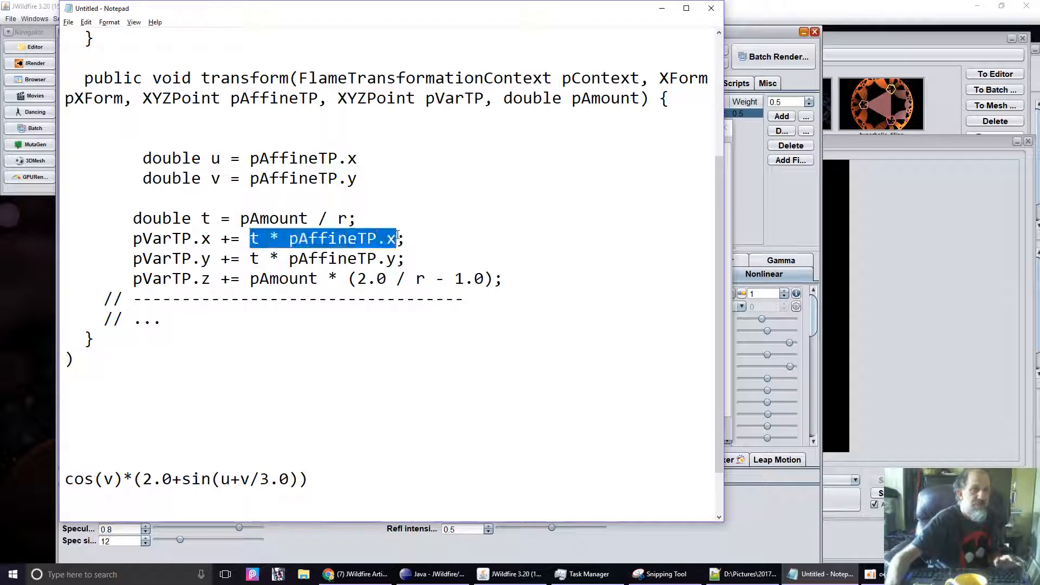
{"action": "key", "text": "ctrl+x"}
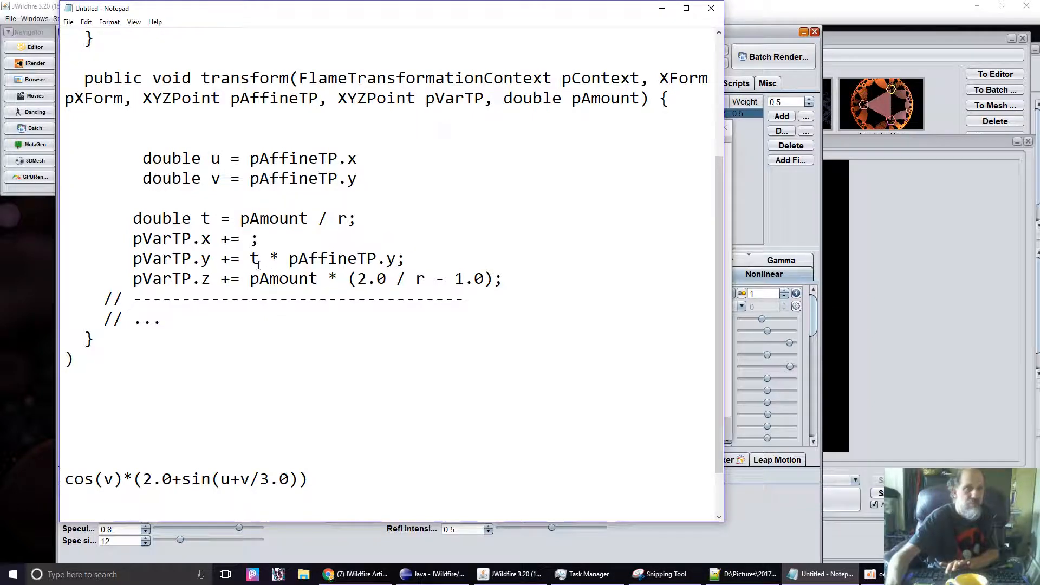
{"action": "left_click_drag", "start_coordinate": [250, 259], "coordinate": [400, 250]}
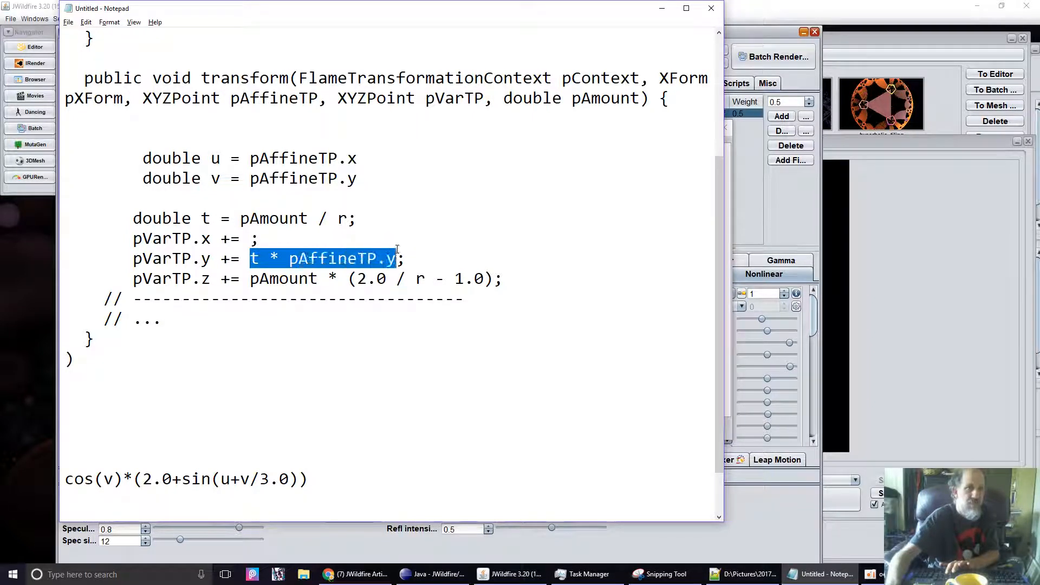
{"action": "key", "text": "ctrl+x"}
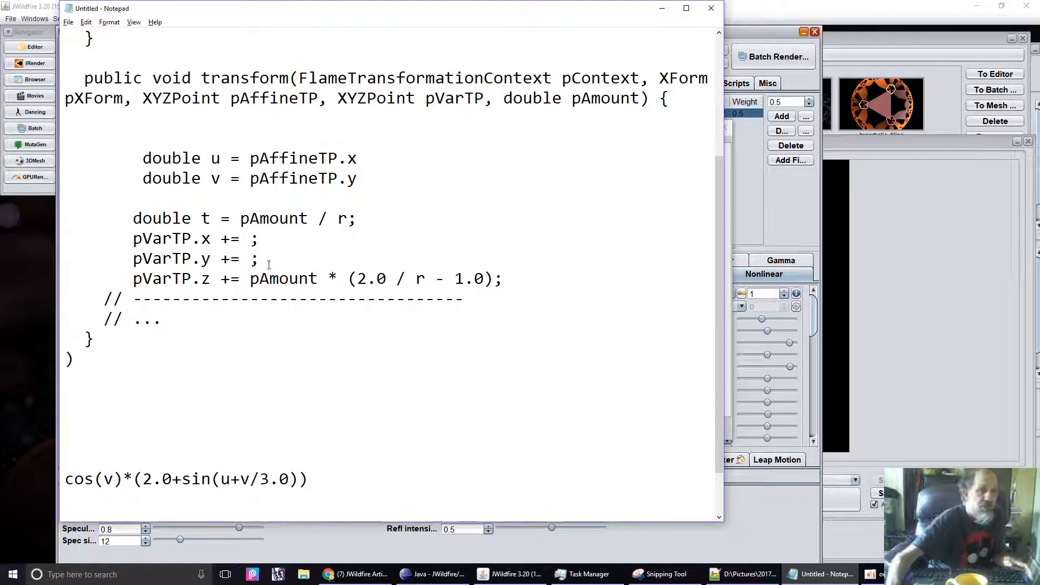
Step: Copy "pAmount *" from the pVarTP.z line and paste it before the semicolons of the pVarTP.x and pVarTP.y lines
{"action": "left_click", "coordinate": [341, 277]}
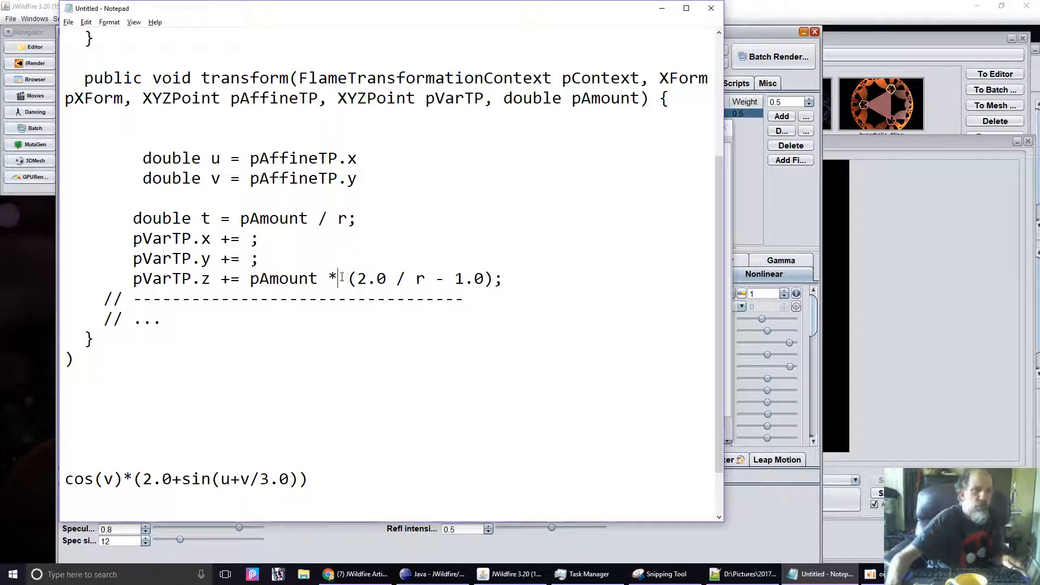
{"action": "left_click_drag", "start_coordinate": [333, 277], "coordinate": [253, 286]}
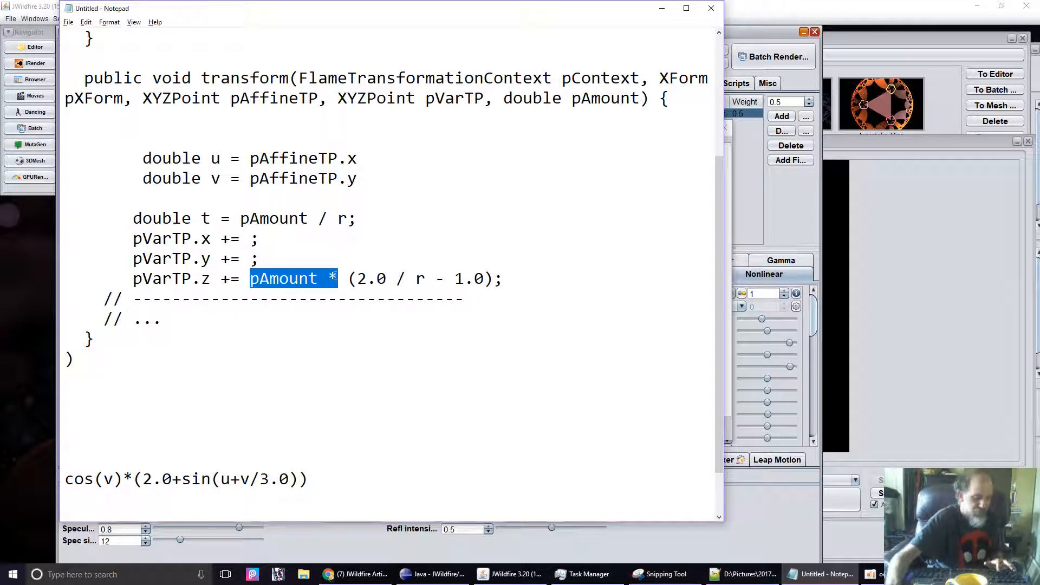
{"action": "right_click", "coordinate": [271, 279]}
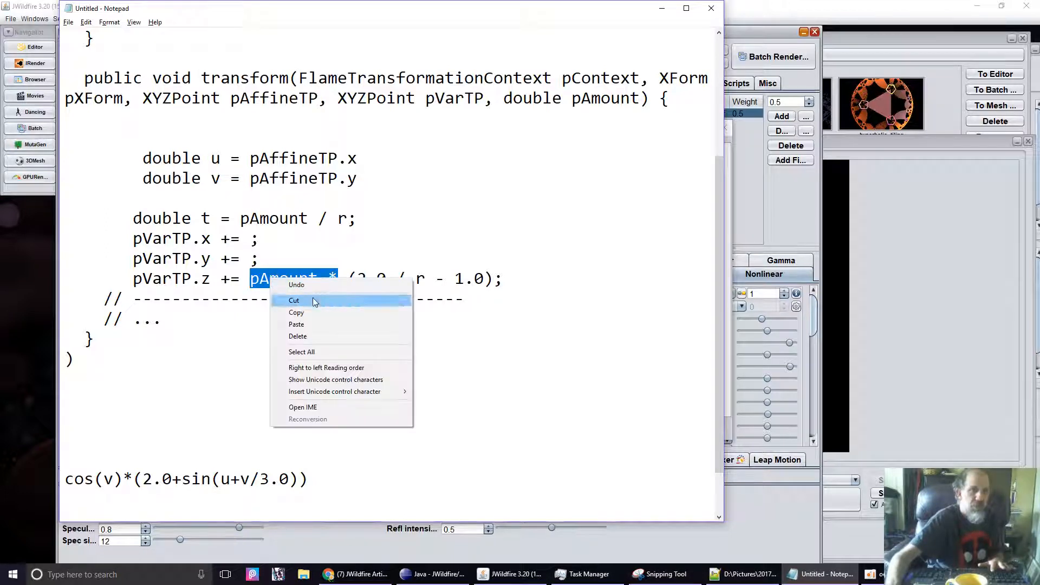
{"action": "left_click", "coordinate": [296, 313]}
{"action": "left_click", "coordinate": [251, 239]}
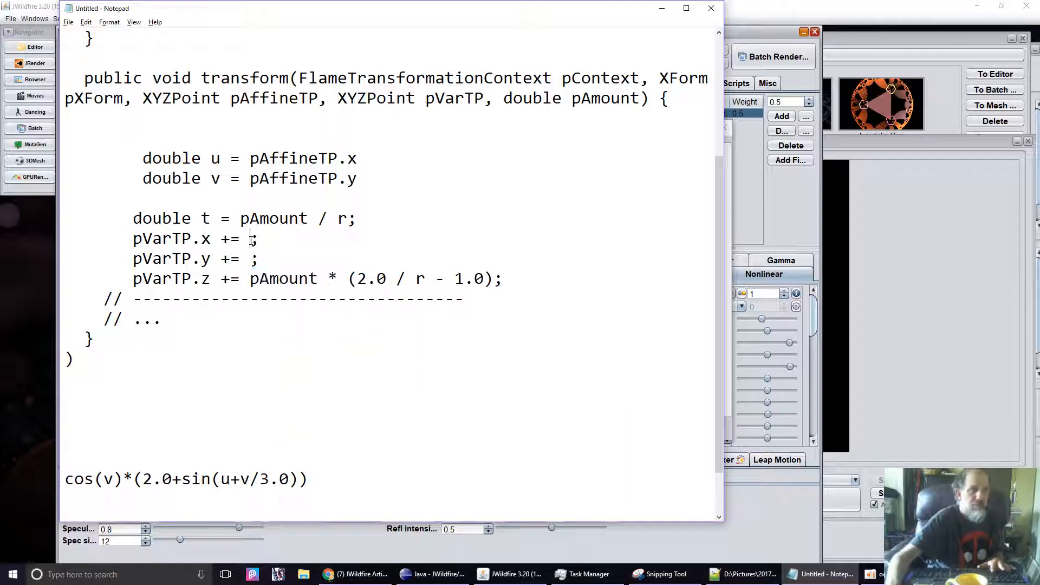
{"action": "right_click", "coordinate": [251, 239]}
{"action": "left_click", "coordinate": [265, 287]}
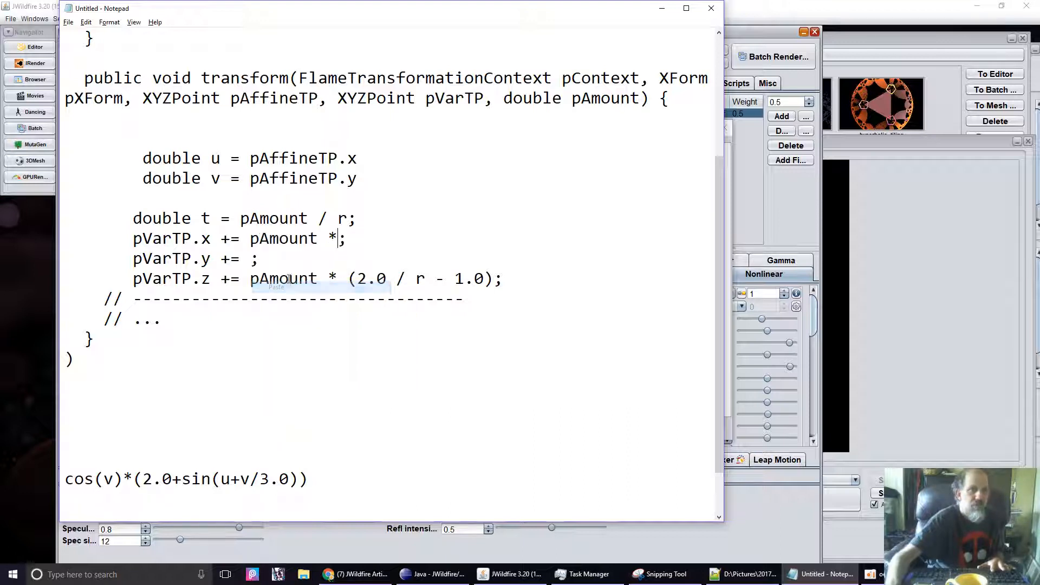
{"action": "left_click", "coordinate": [250, 260]}
{"action": "right_click", "coordinate": [251, 262]}
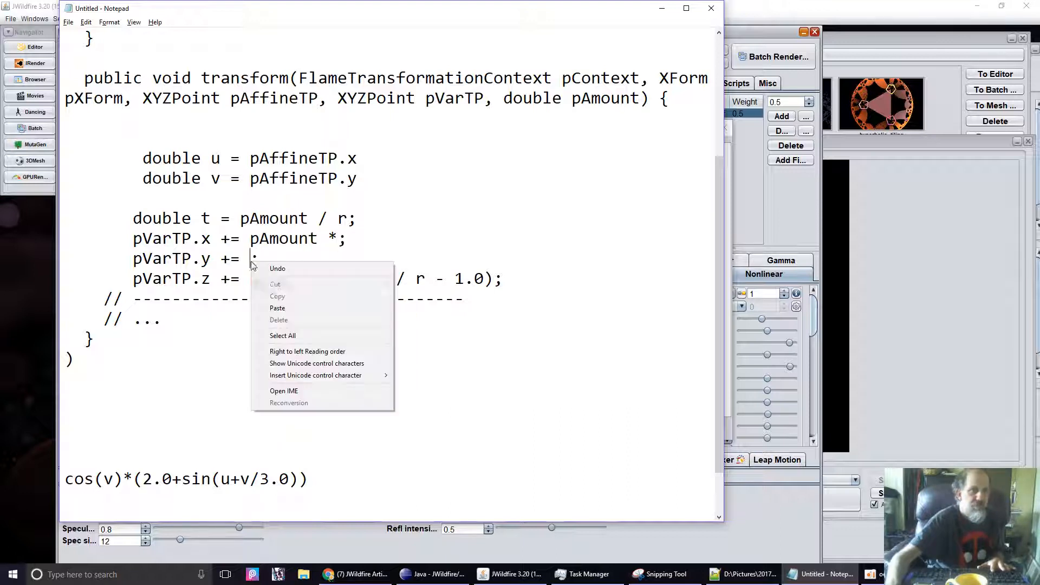
{"action": "left_click", "coordinate": [278, 307]}
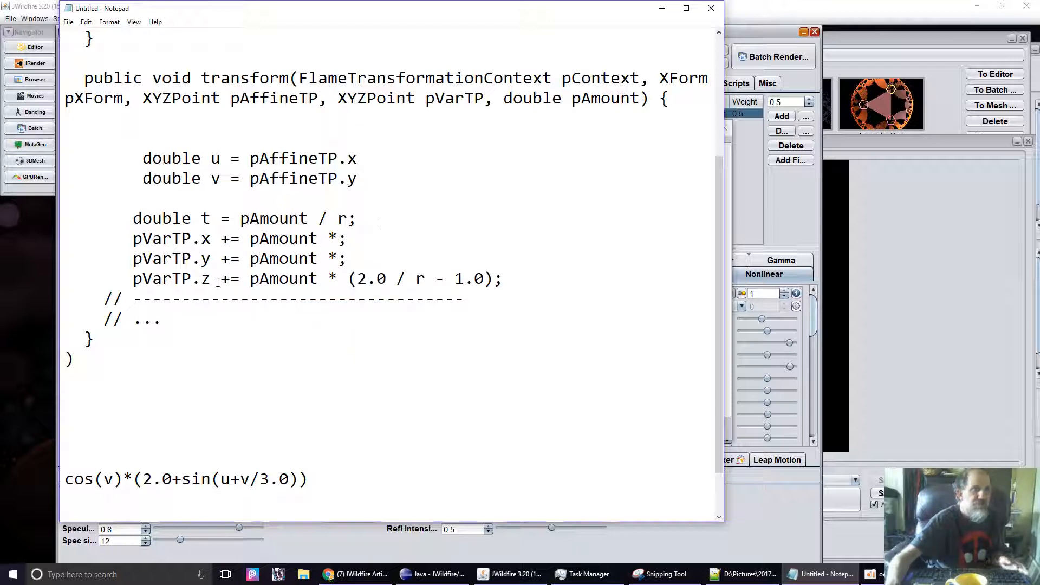
Step: Add an indented line "double xx =" below the v declaration in the transform method
{"action": "left_click", "coordinate": [370, 180]}
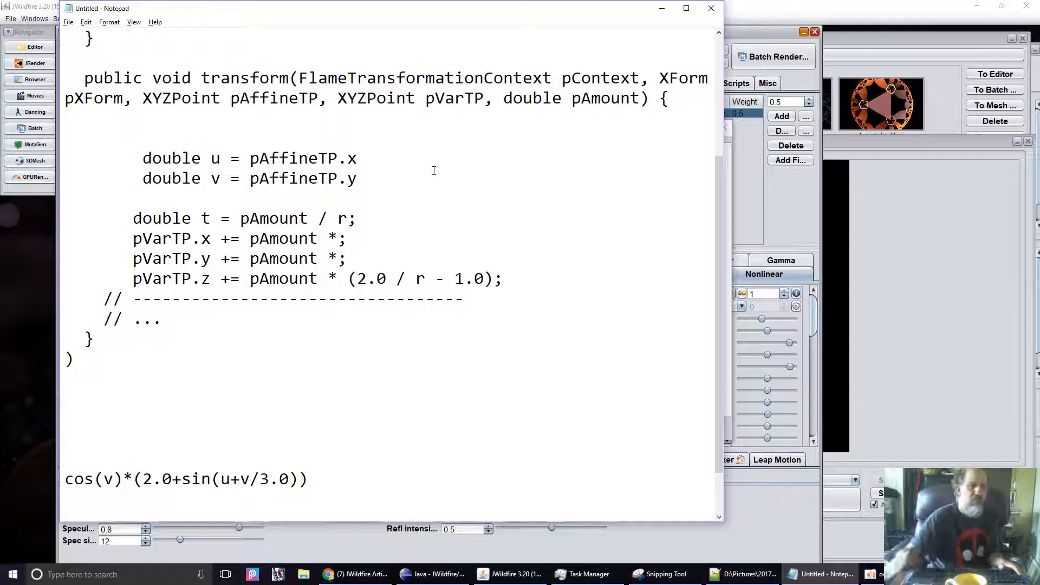
{"action": "key", "text": "Return"}
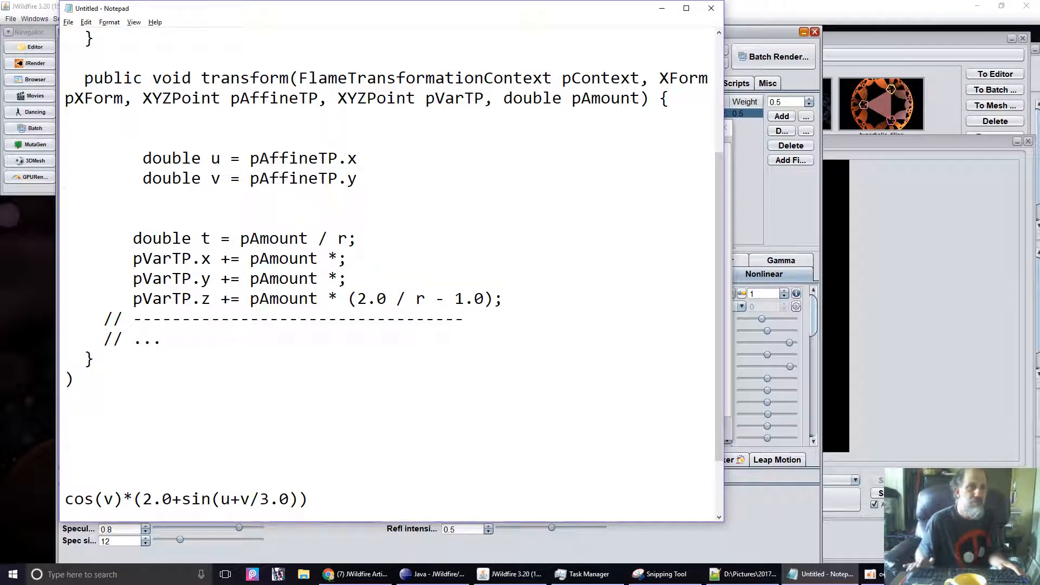
{"action": "key", "text": "Tab"}
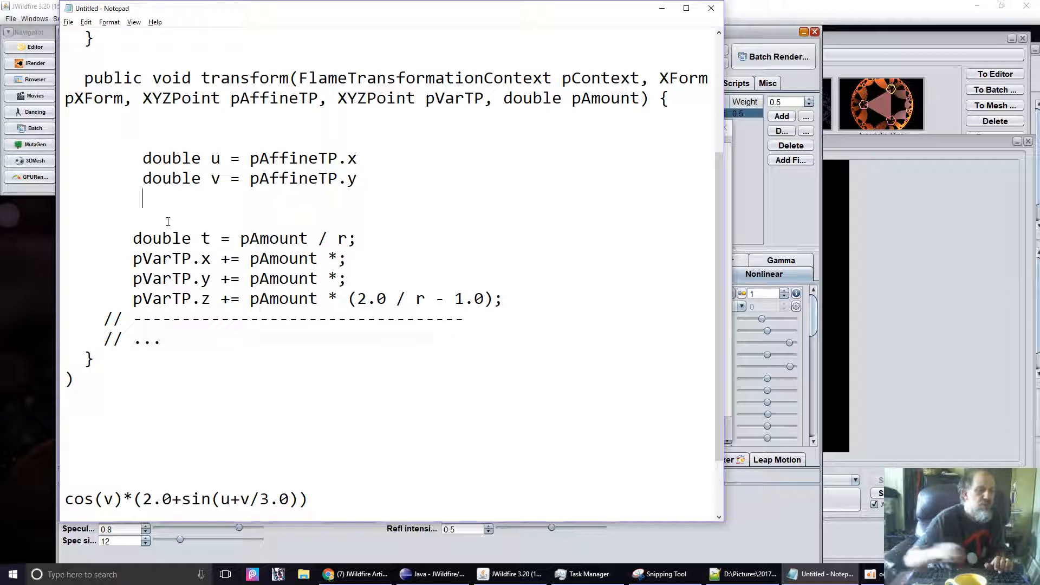
{"action": "type", "text": "doubl"}
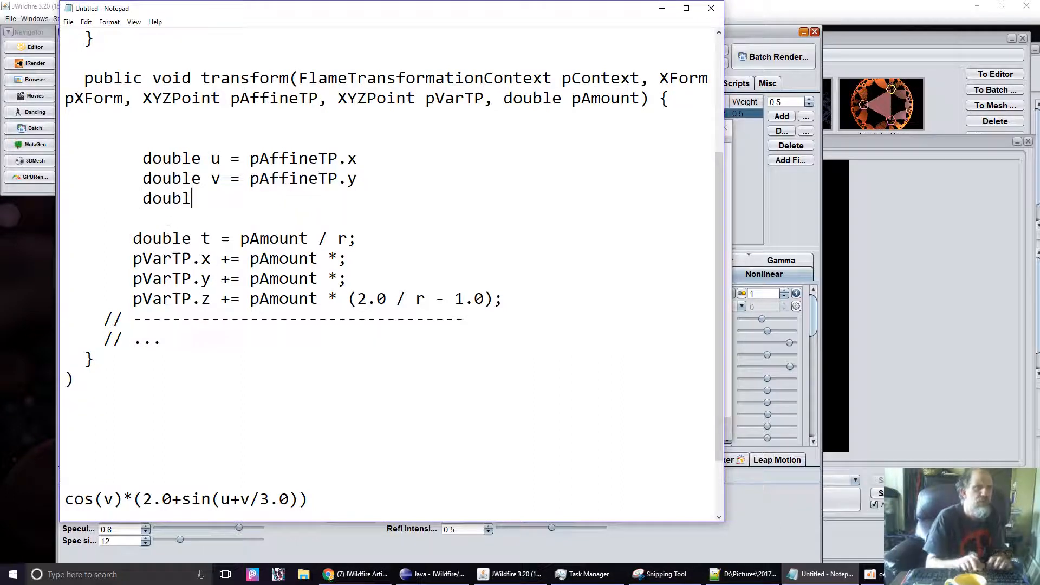
{"action": "type", "text": "e "}
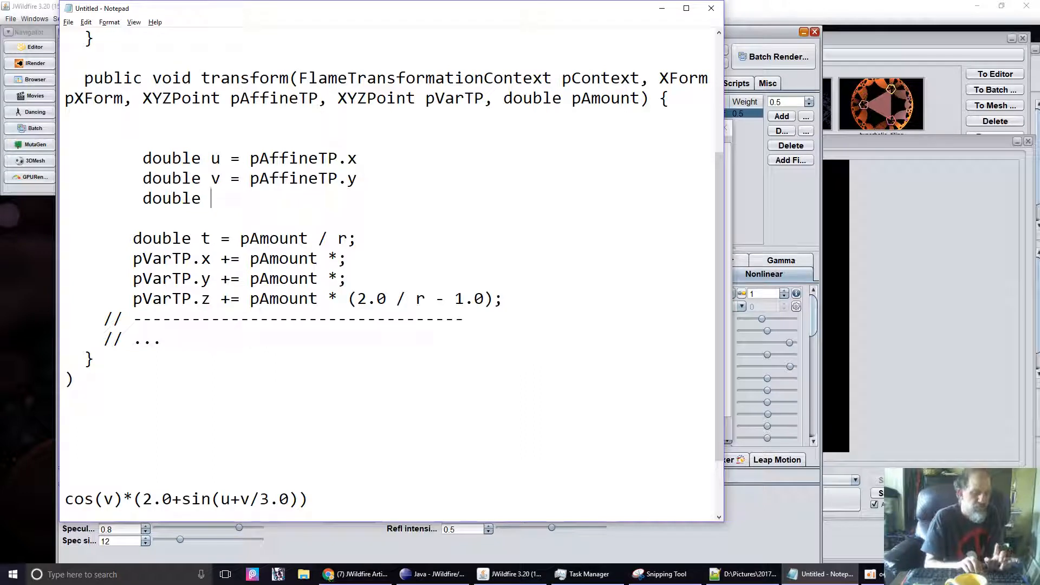
{"action": "type", "text": "xx"}
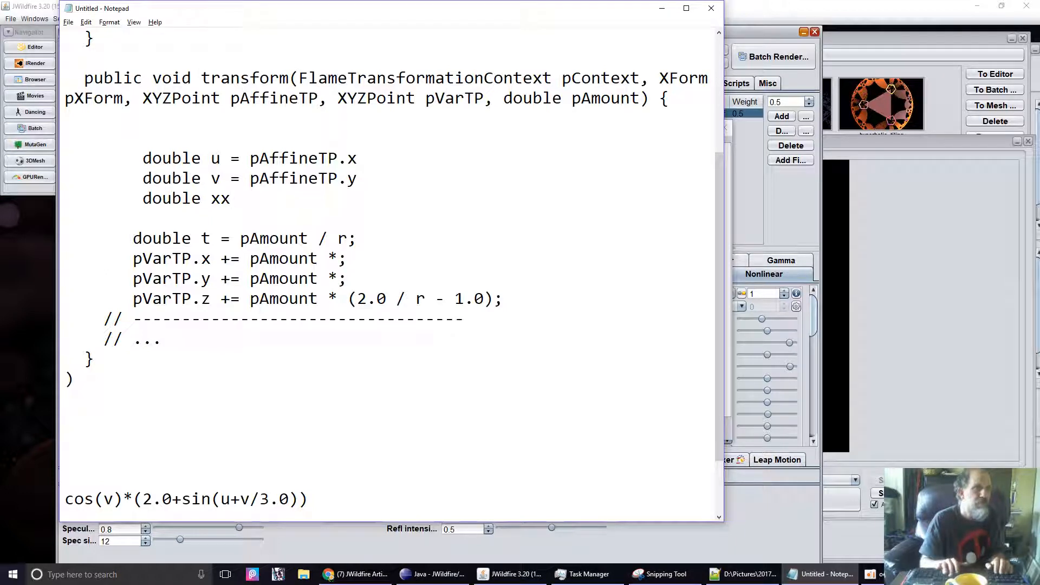
{"action": "key", "text": "BackSpace"}
{"action": "key", "text": "BackSpace"}
{"action": "type", "text": "xx"}
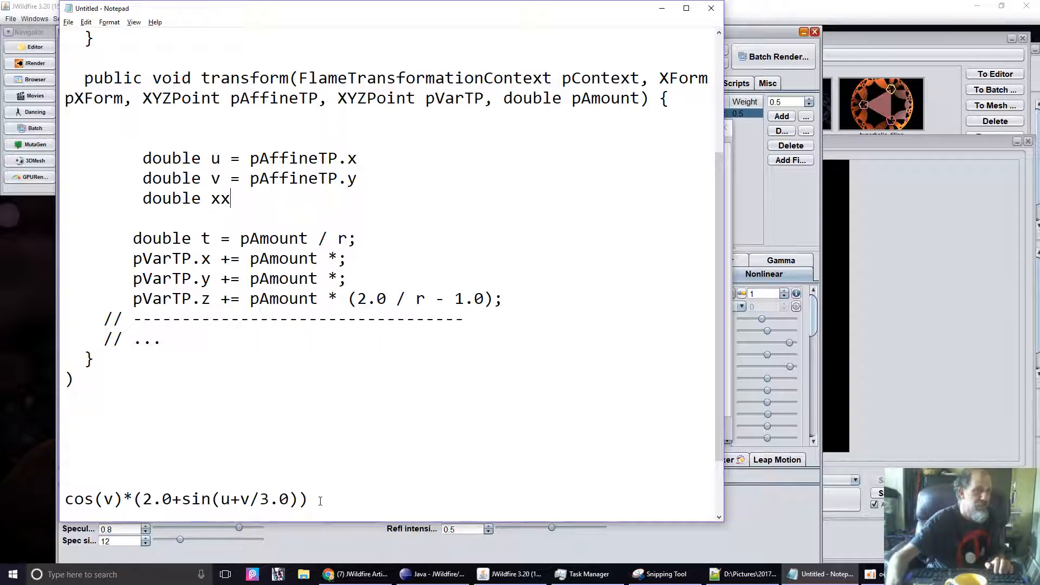
{"action": "scroll", "coordinate": [320, 499], "scroll_direction": "down", "scroll_amount": 1}
{"action": "scroll", "coordinate": [320, 499], "scroll_direction": "up", "scroll_amount": 2}
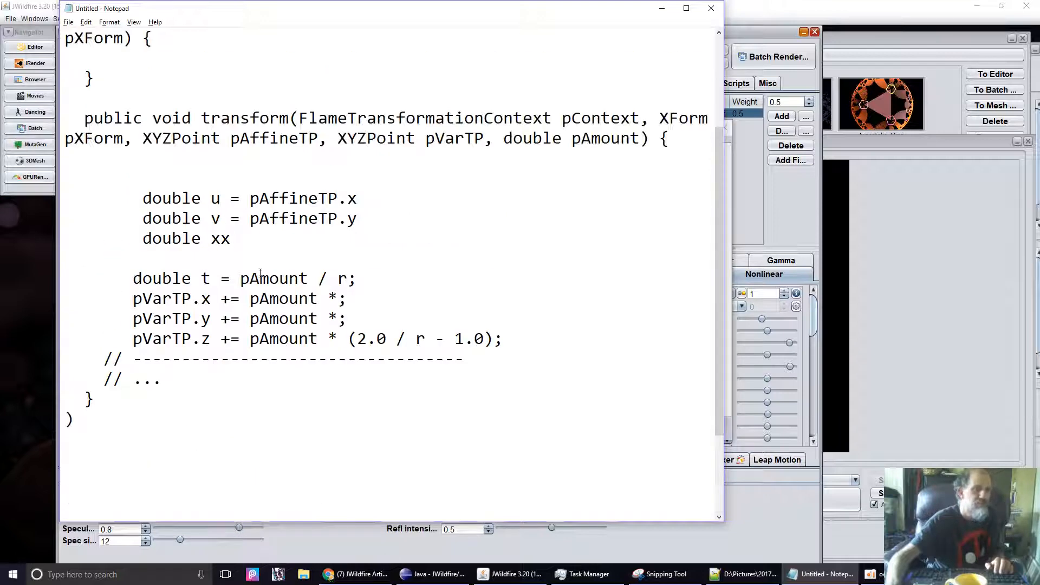
{"action": "type", "text": "="}
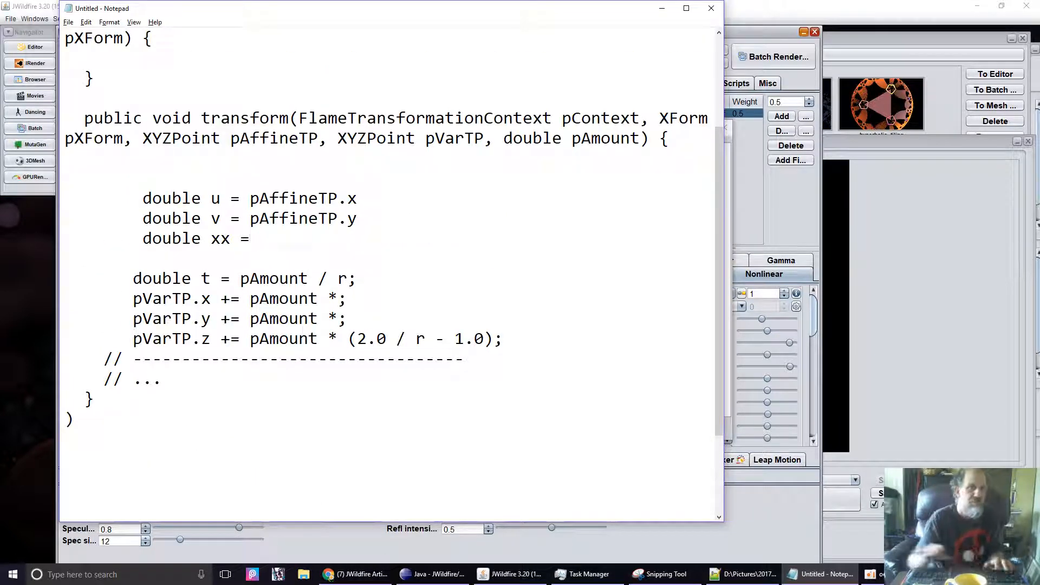
Step: Copy the x formula cos(v)*(2.0+sin(u+v/3.0)) from the end of the document and paste it after "double xx ="
{"action": "scroll", "coordinate": [74, 411], "scroll_direction": "down", "scroll_amount": 2}
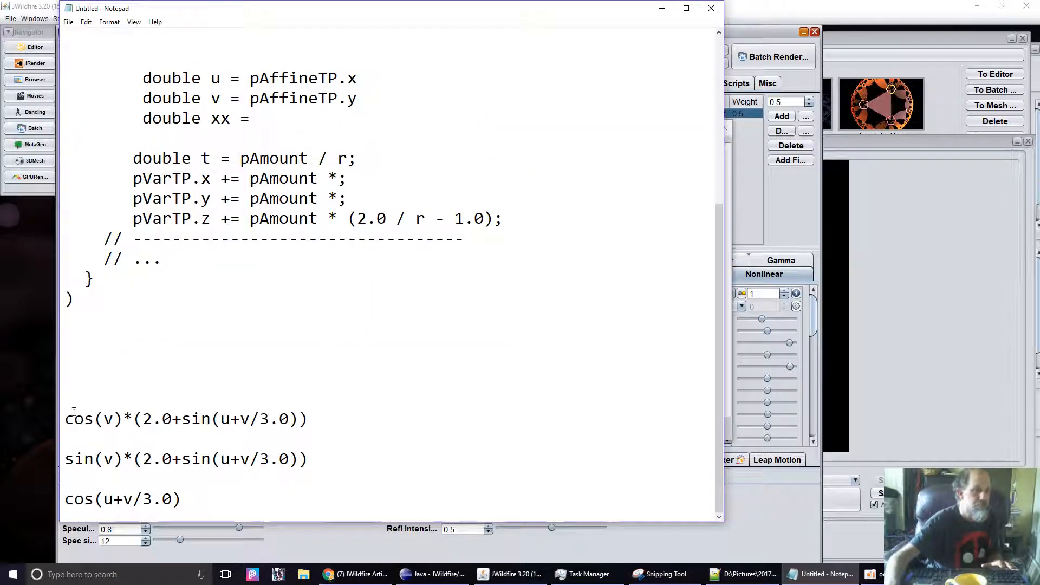
{"action": "left_click_drag", "start_coordinate": [65, 418], "coordinate": [340, 416]}
{"action": "key", "text": "ctrl+c"}
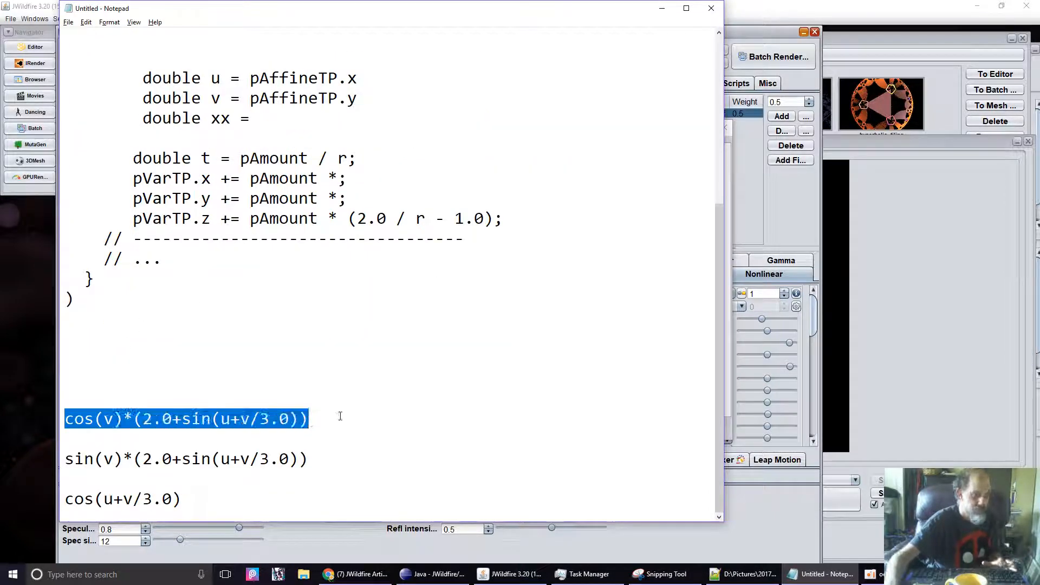
{"action": "left_click", "coordinate": [269, 115]}
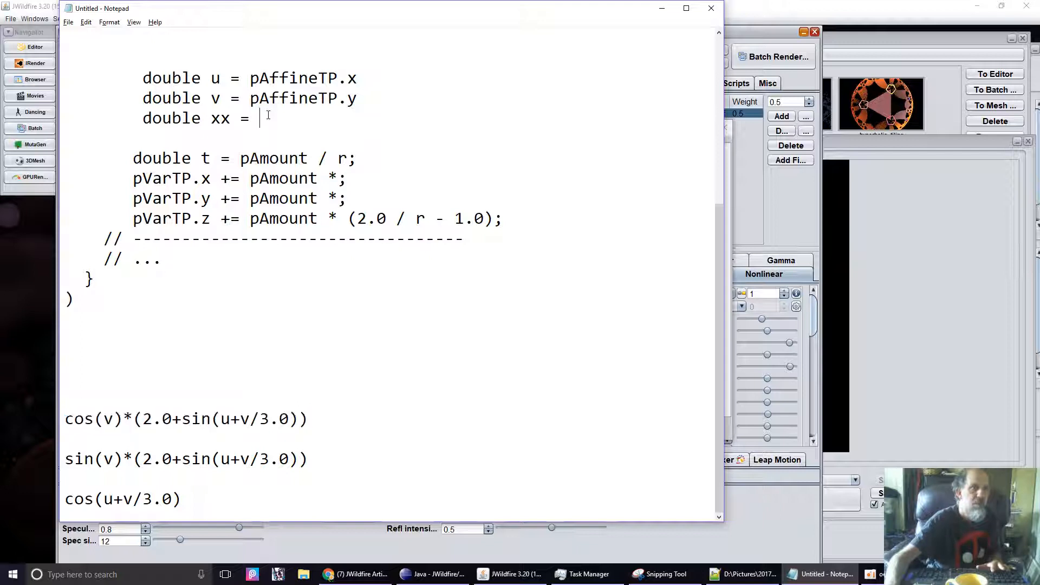
{"action": "key", "text": "ctrl+v"}
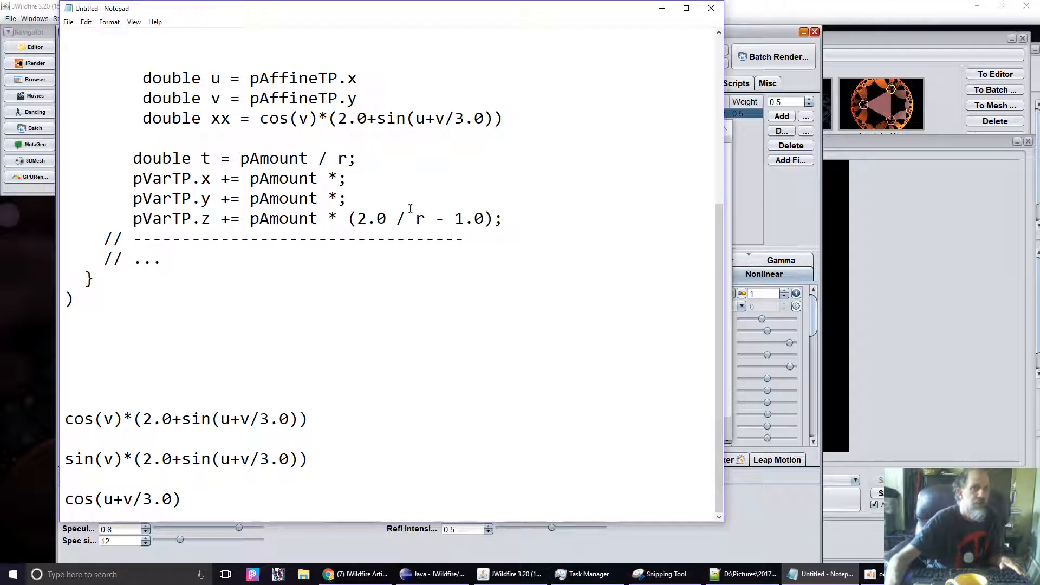
Step: Add the missing semicolons at the ends of the u, v and xx declarations
{"action": "left_click", "coordinate": [369, 78]}
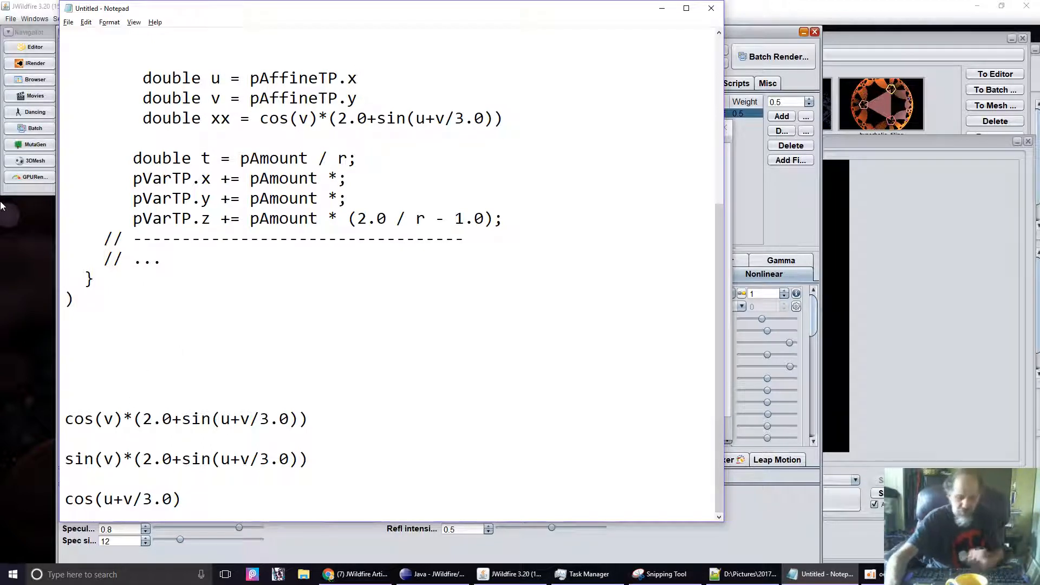
{"action": "type", "text": ";"}
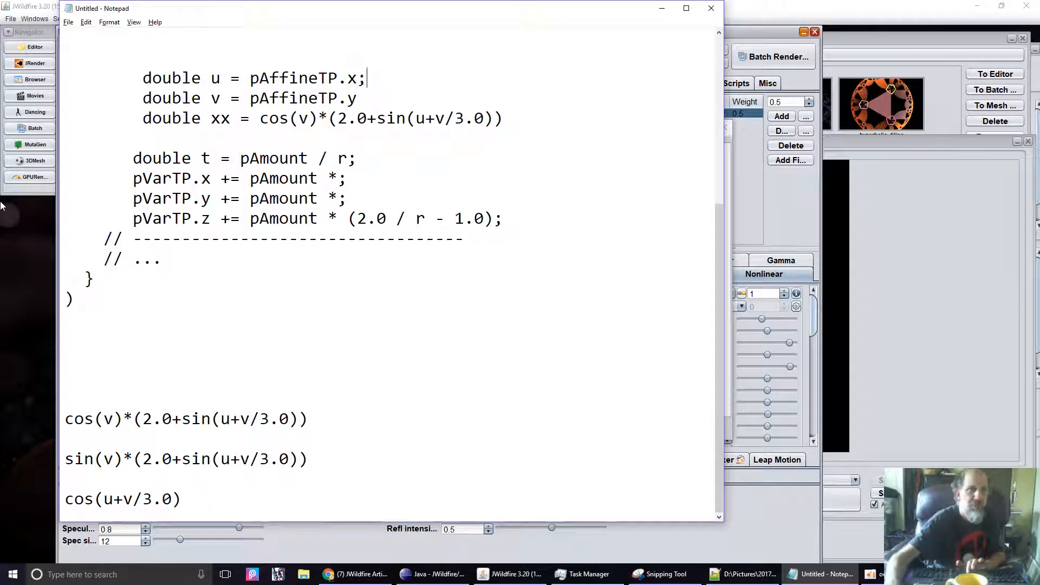
{"action": "left_click", "coordinate": [367, 99]}
{"action": "type", "text": ";"}
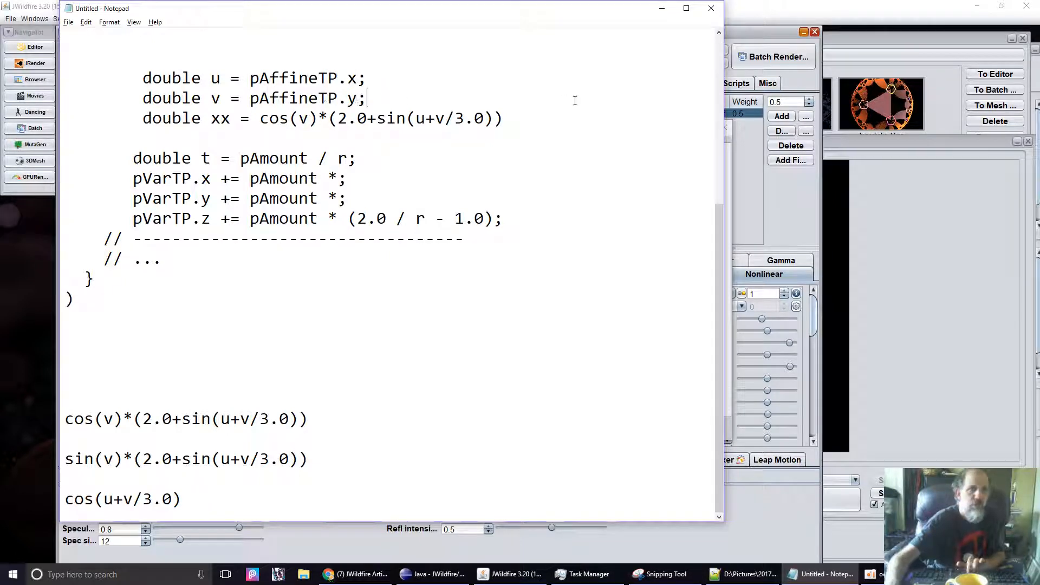
{"action": "left_click", "coordinate": [526, 118]}
{"action": "type", "text": ";"}
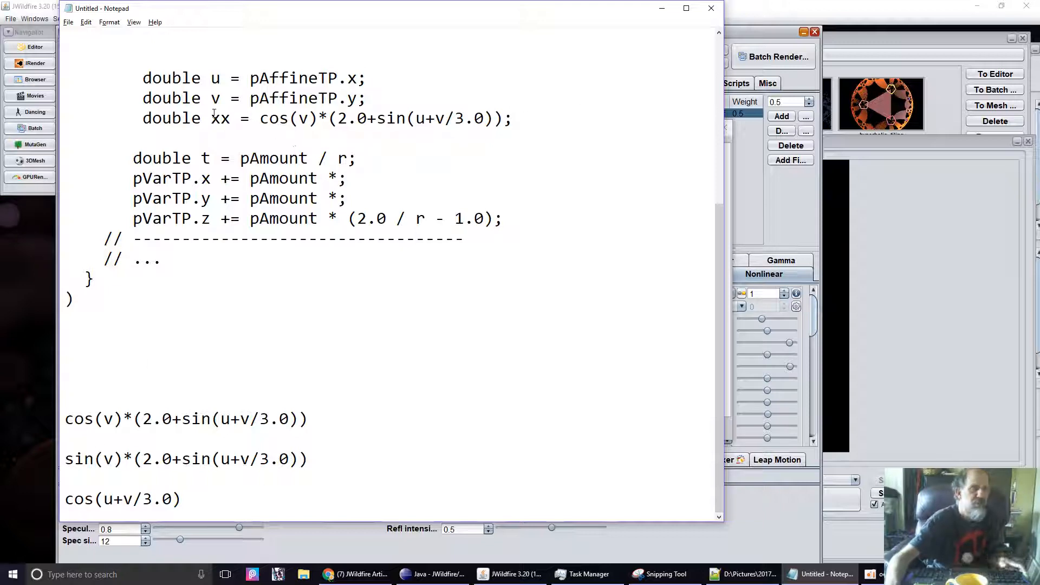
Step: Copy "double xx =" and paste it on a new line below the xx declaration
{"action": "left_click_drag", "start_coordinate": [142, 118], "coordinate": [258, 115]}
{"action": "key", "text": "ctrl+c"}
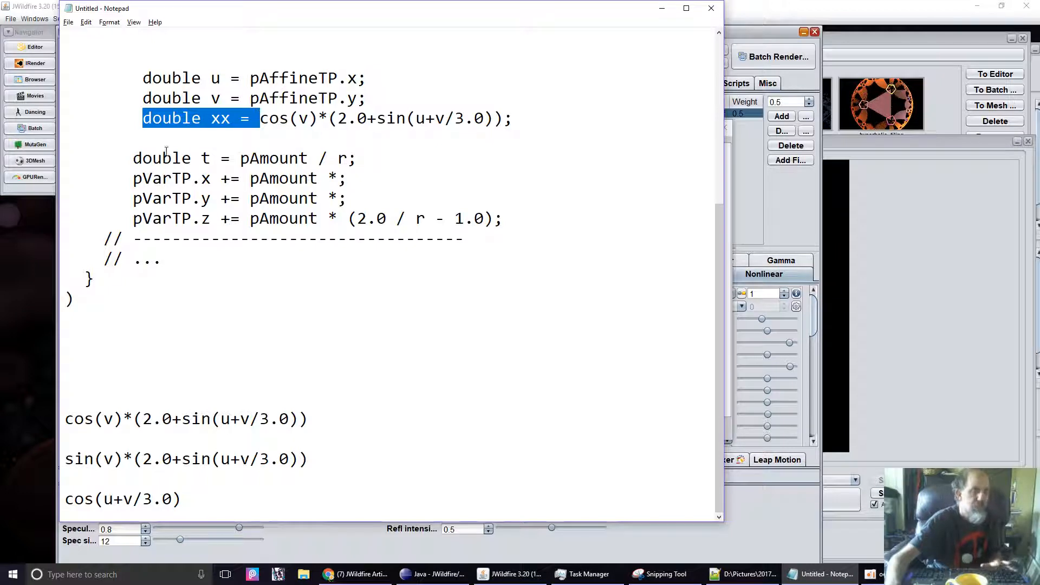
{"action": "left_click", "coordinate": [145, 136]}
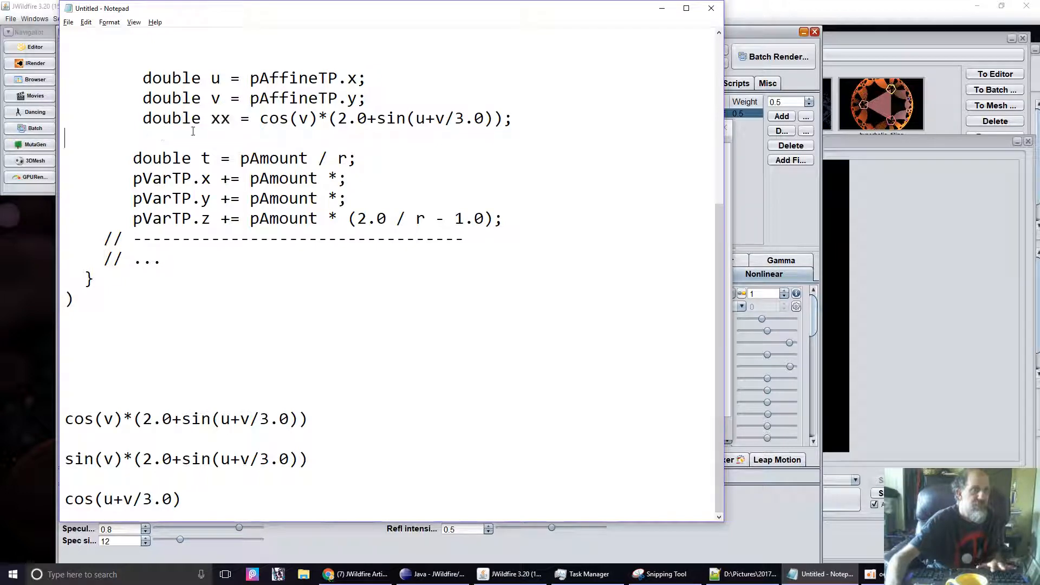
{"action": "left_click", "coordinate": [518, 117]}
{"action": "key", "text": "Return"}
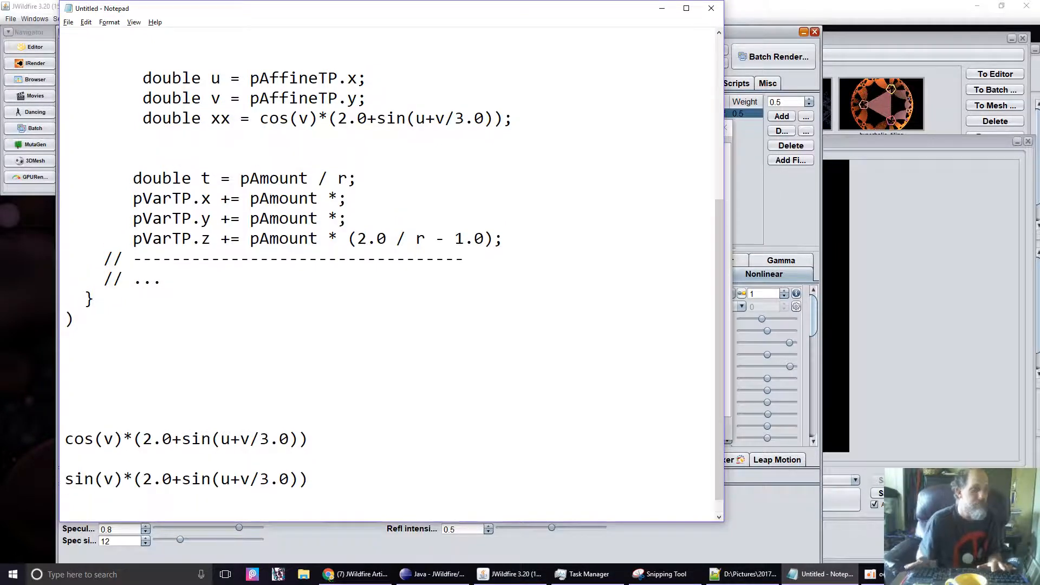
{"action": "key", "text": "ctrl+v"}
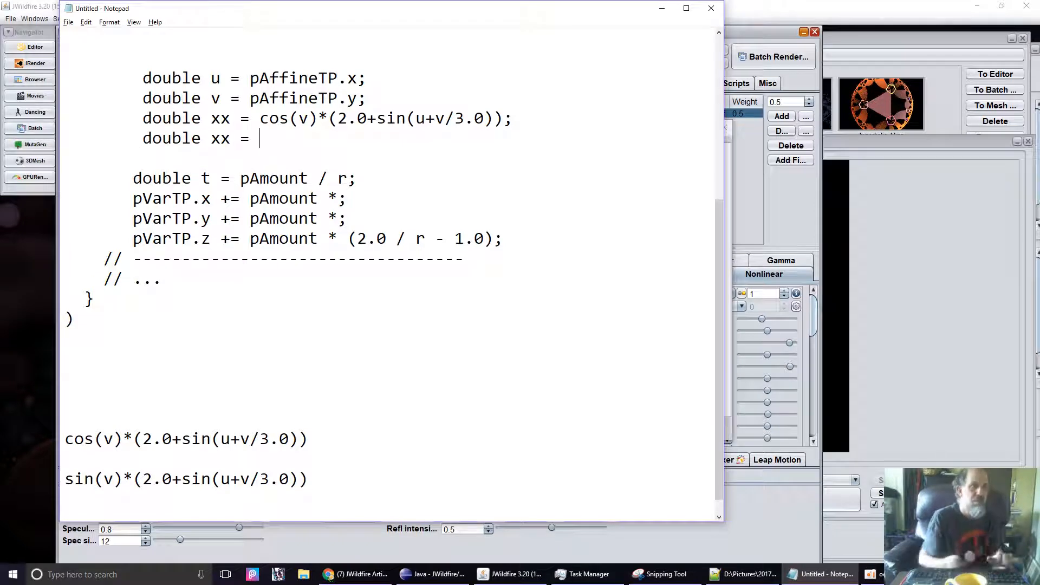
Step: Rename the variable in the pasted declaration so the line reads "double yy ="
{"action": "key", "text": "ctrl+Left"}
{"action": "key", "text": "ctrl+Right"}
{"action": "key", "text": "ctrl+Right"}
{"action": "key", "text": "ctrl+Right"}
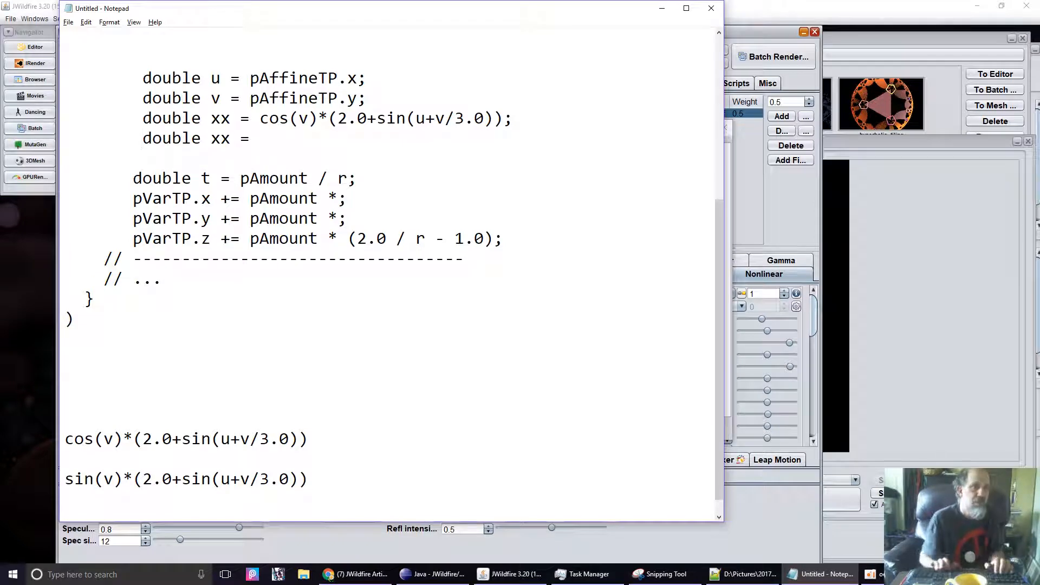
{"action": "key", "text": "ctrl+Left"}
{"action": "key", "text": "ctrl+Delete"}
{"action": "key", "text": "ctrl+Delete"}
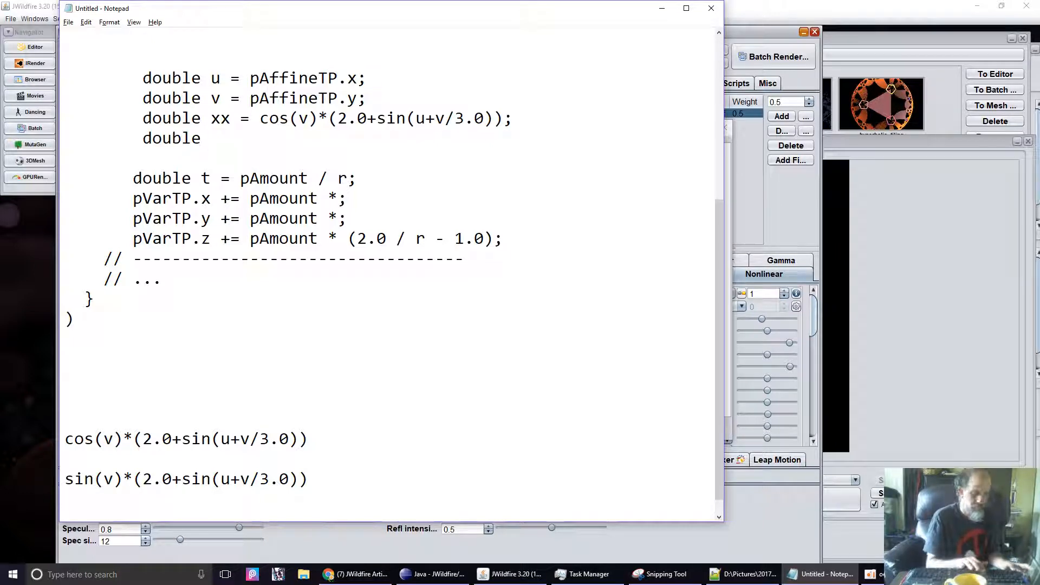
{"action": "type", "text": "yy "}
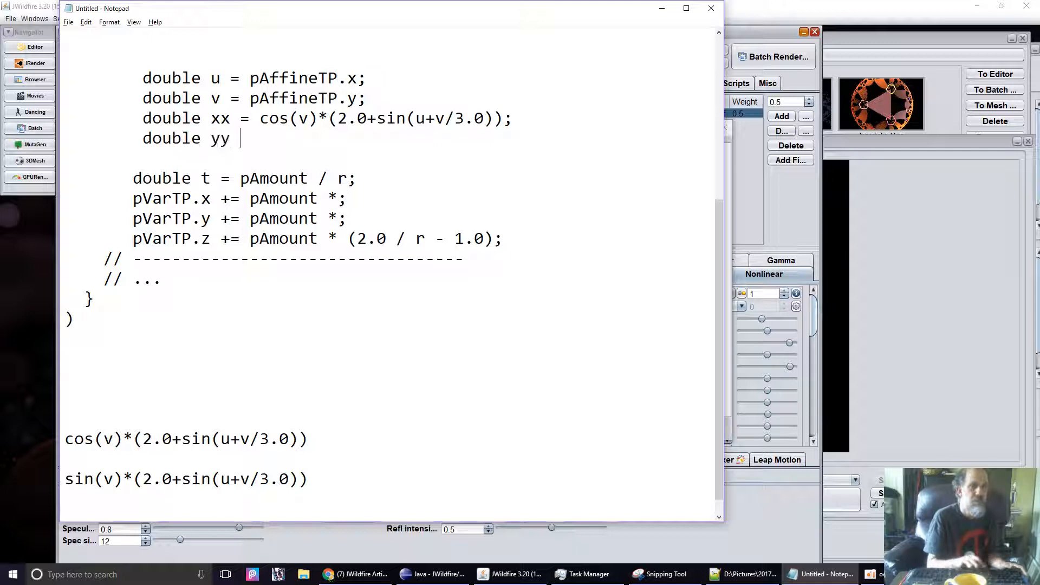
{"action": "type", "text": "="}
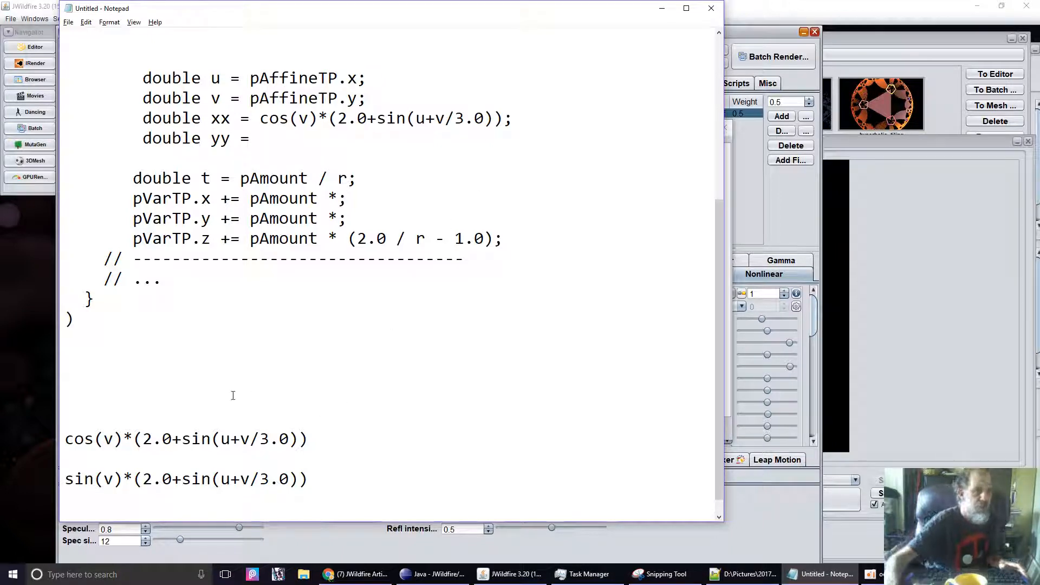
Step: Copy the y formula sin(v)*(2.0+sin(u+v/3.0)), paste it after "double yy =" and end the line with a semicolon
{"action": "left_click_drag", "start_coordinate": [64, 480], "coordinate": [314, 480]}
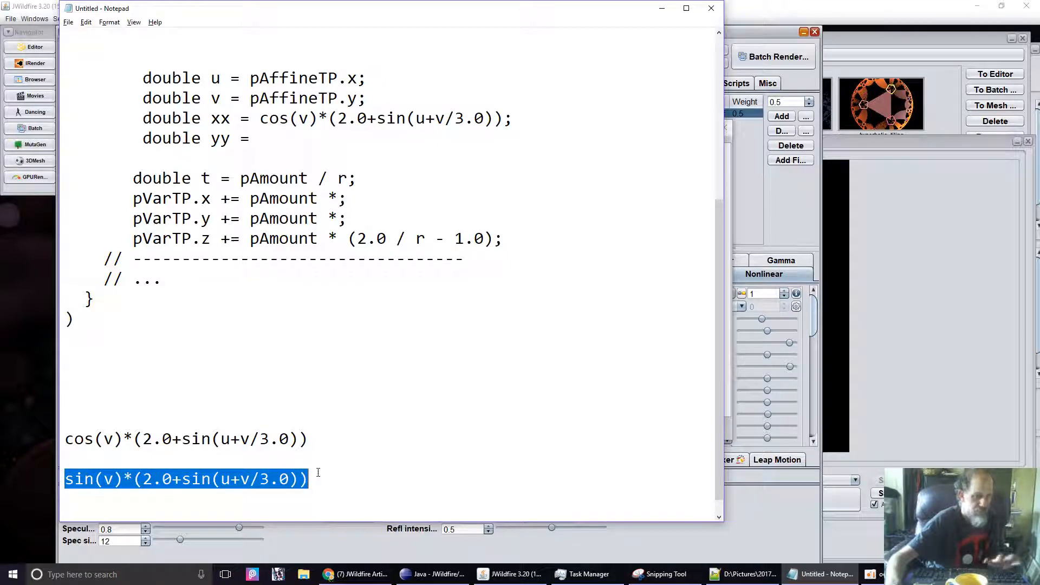
{"action": "right_click", "coordinate": [213, 487]}
{"action": "left_click", "coordinate": [262, 362]}
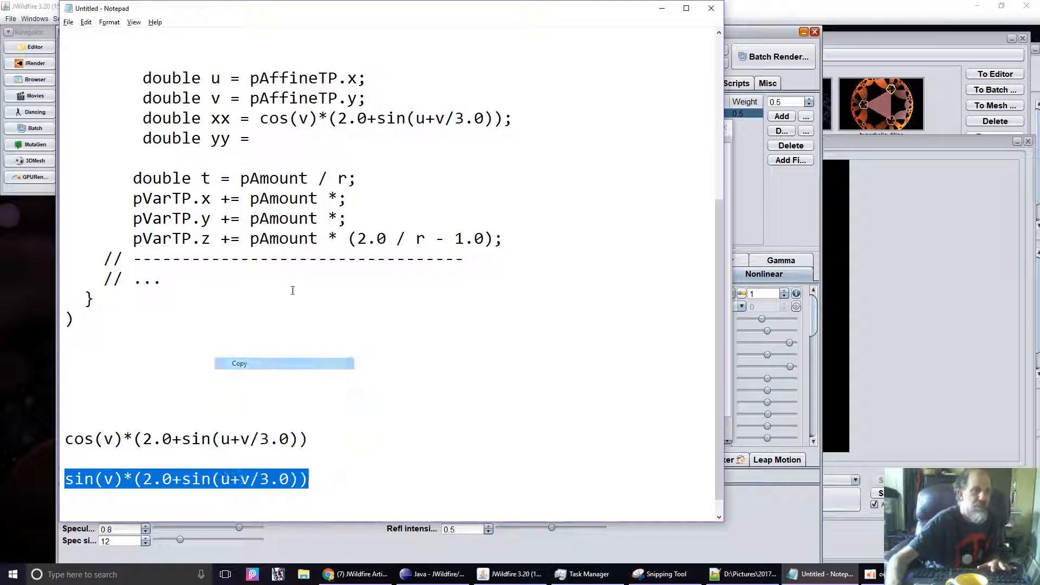
{"action": "left_click", "coordinate": [266, 142]}
{"action": "right_click", "coordinate": [265, 140]}
{"action": "left_click", "coordinate": [306, 185]}
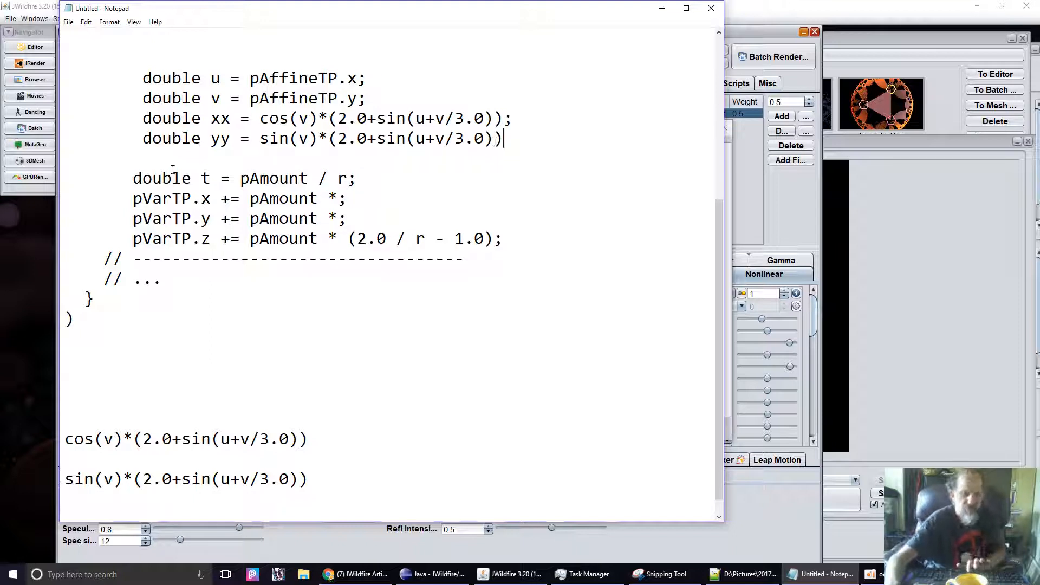
{"action": "type", "text": ";"}
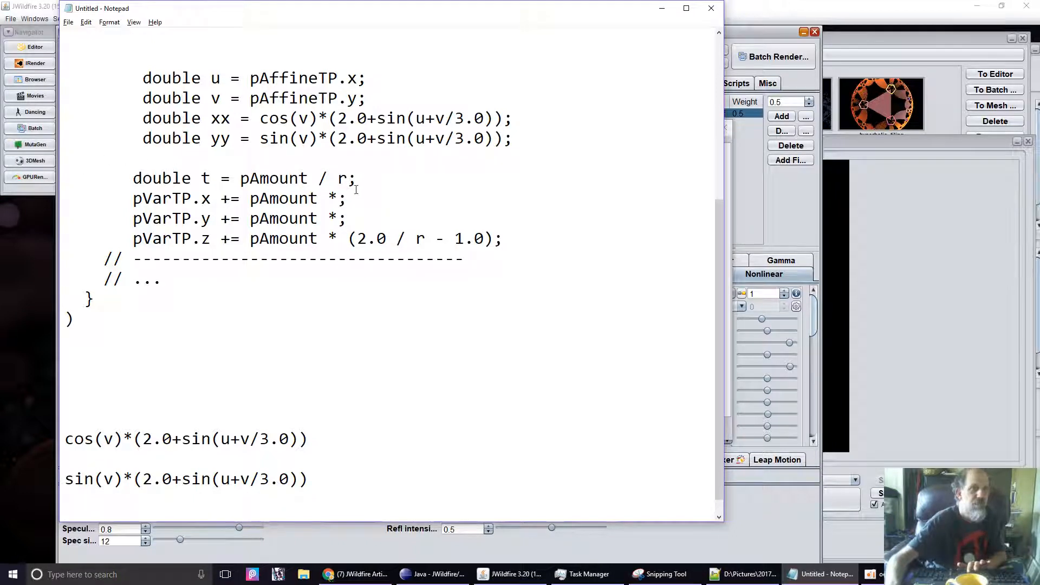
{"action": "scroll", "coordinate": [139, 424], "scroll_direction": "down", "scroll_amount": 1}
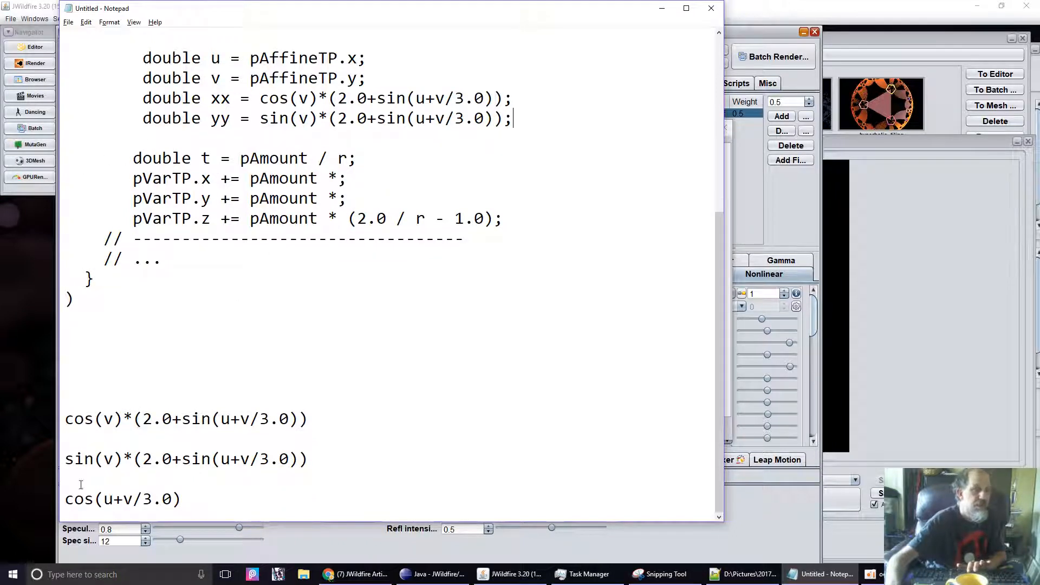
{"action": "left_click_drag", "start_coordinate": [182, 499], "coordinate": [60, 490]}
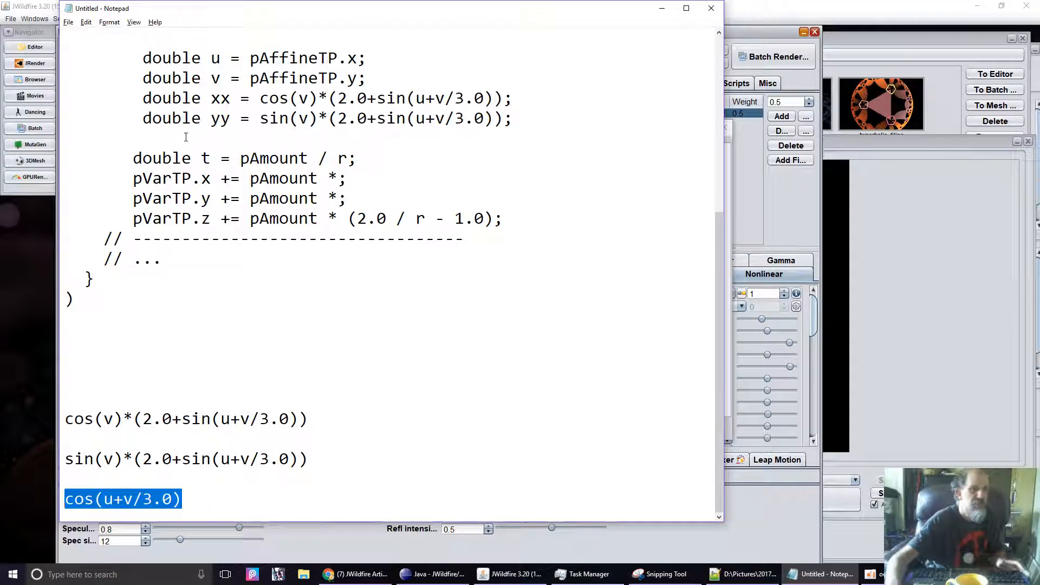
{"action": "left_click", "coordinate": [150, 135]}
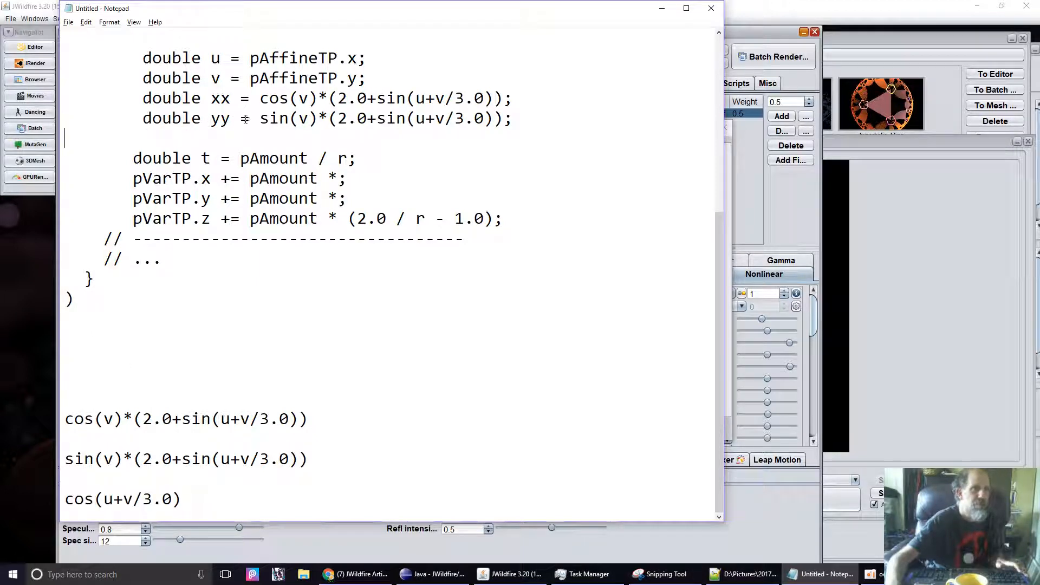
Step: Copy "double yy =" and paste it on a new line below the yy declaration
{"action": "left_click_drag", "start_coordinate": [250, 118], "coordinate": [139, 115]}
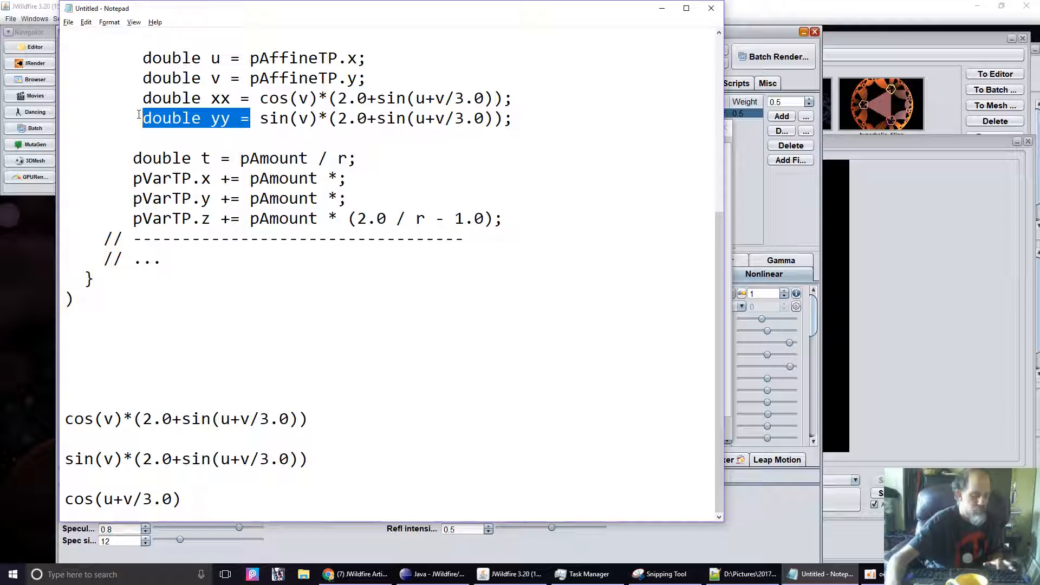
{"action": "left_click", "coordinate": [535, 121]}
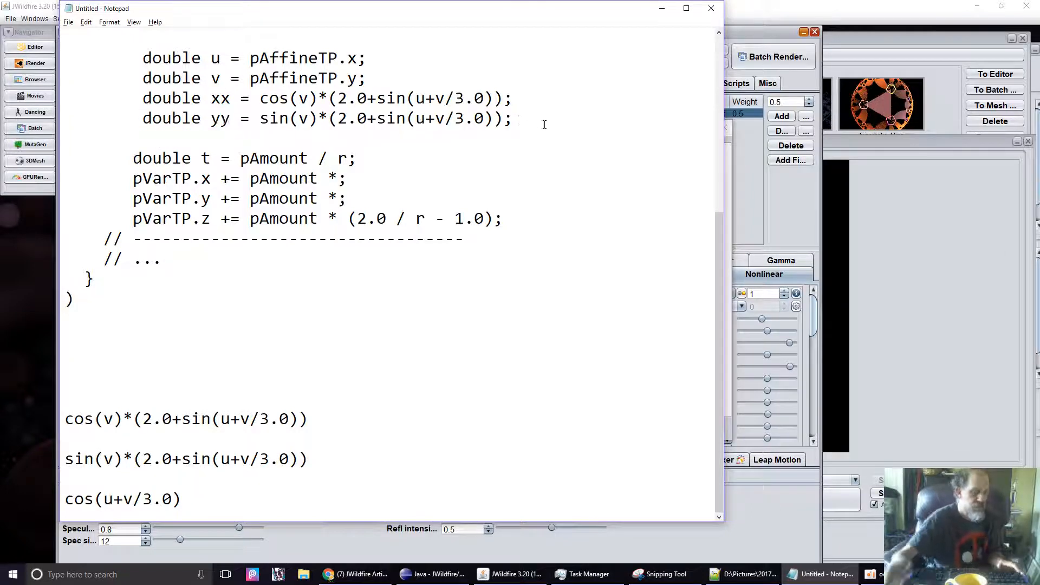
{"action": "key", "text": "Return"}
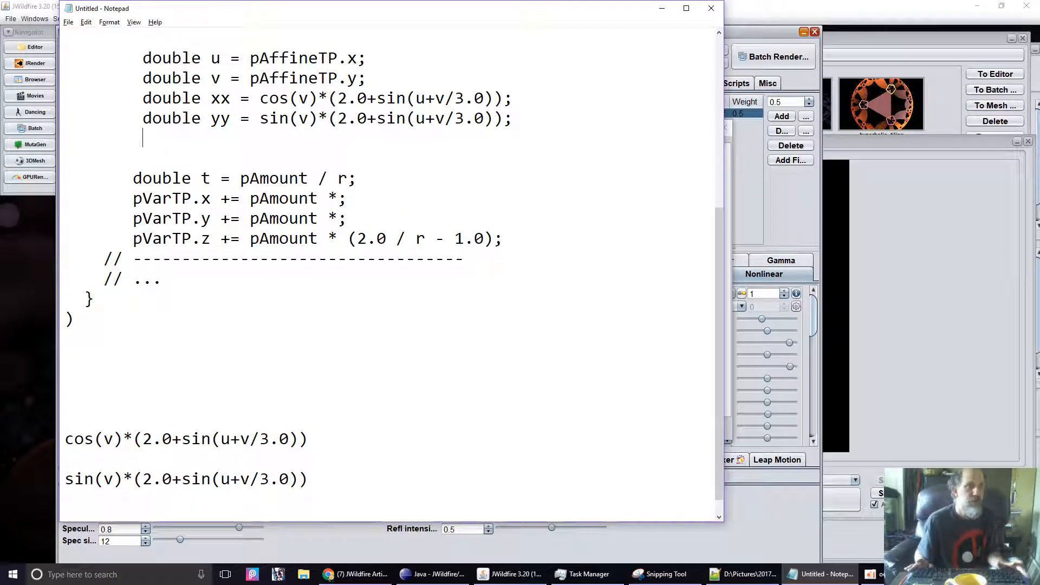
{"action": "key", "text": "ctrl+v"}
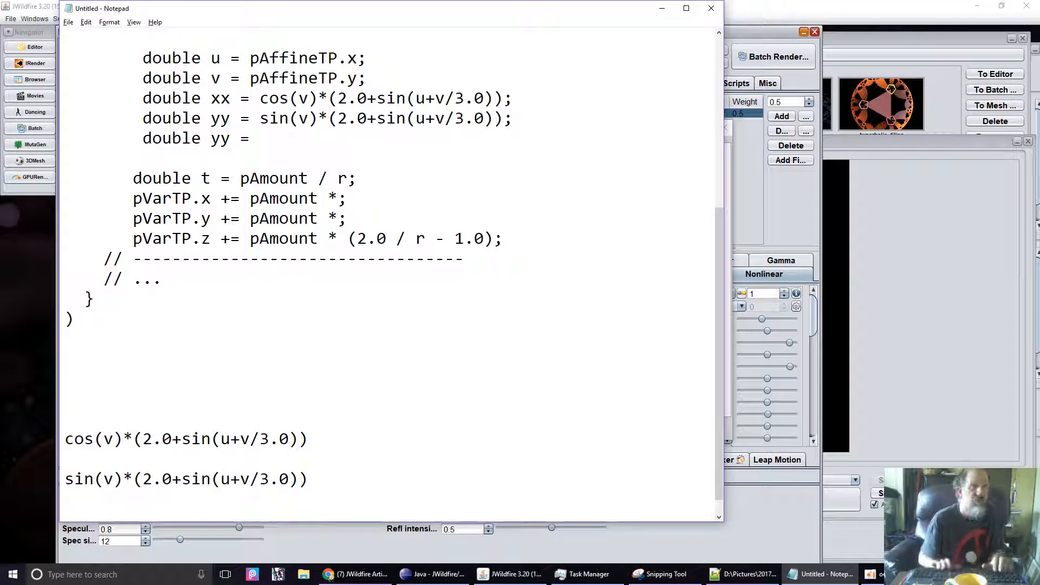
Step: Rename the variable in the pasted declaration so the line reads "double zz ="
{"action": "key", "text": "Left"}
{"action": "key", "text": "Left"}
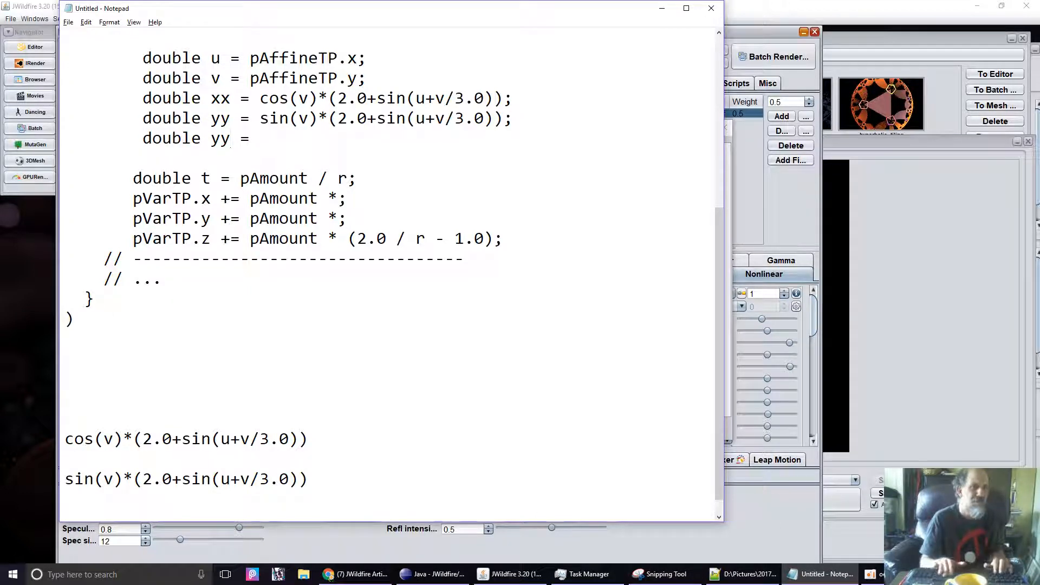
{"action": "key", "text": "BackSpace"}
{"action": "key", "text": "BackSpace"}
{"action": "type", "text": "zz"}
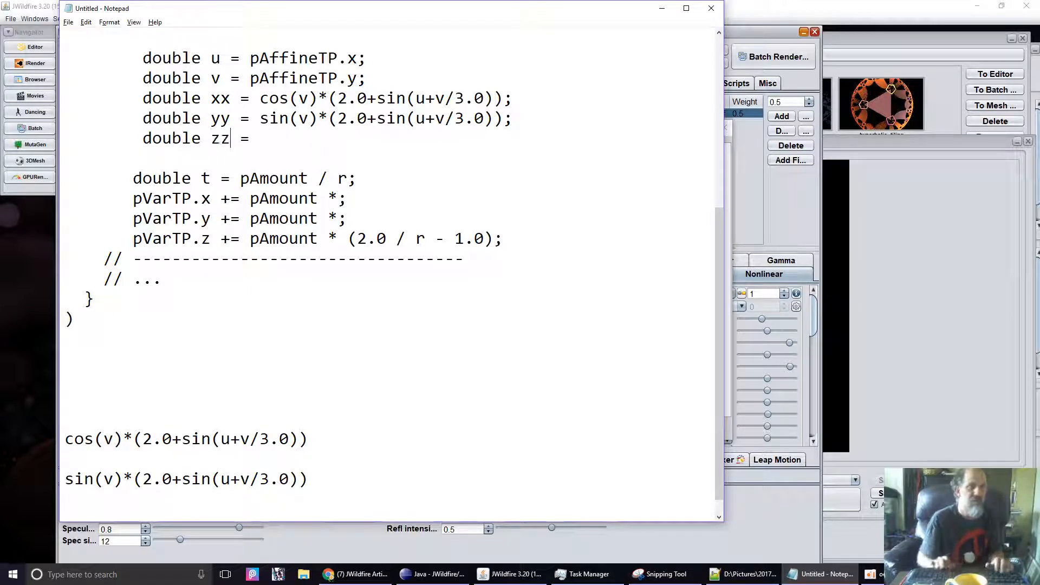
{"action": "key", "text": "Right"}
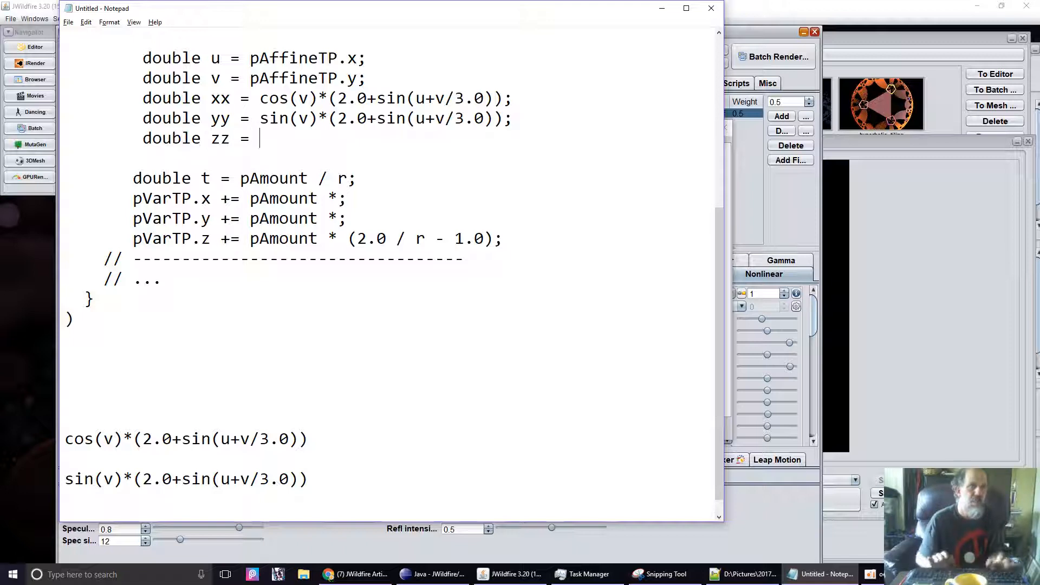
Step: Copy the z formula cos(u+v/3.0), paste it after "double zz =" and end the line with a semicolon
{"action": "scroll", "coordinate": [345, 404], "scroll_direction": "down", "scroll_amount": 1}
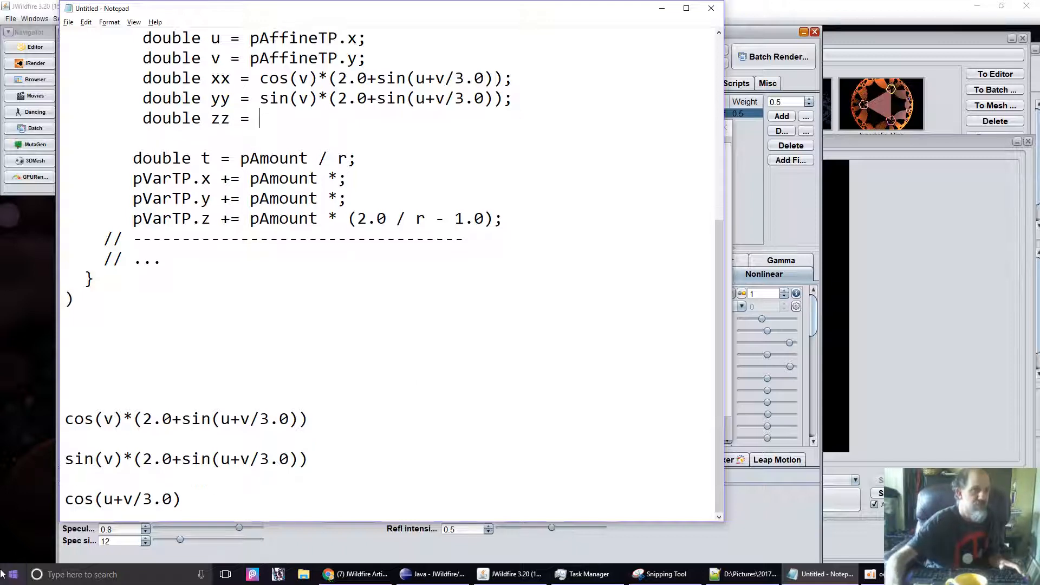
{"action": "left_click_drag", "start_coordinate": [65, 499], "coordinate": [236, 499]}
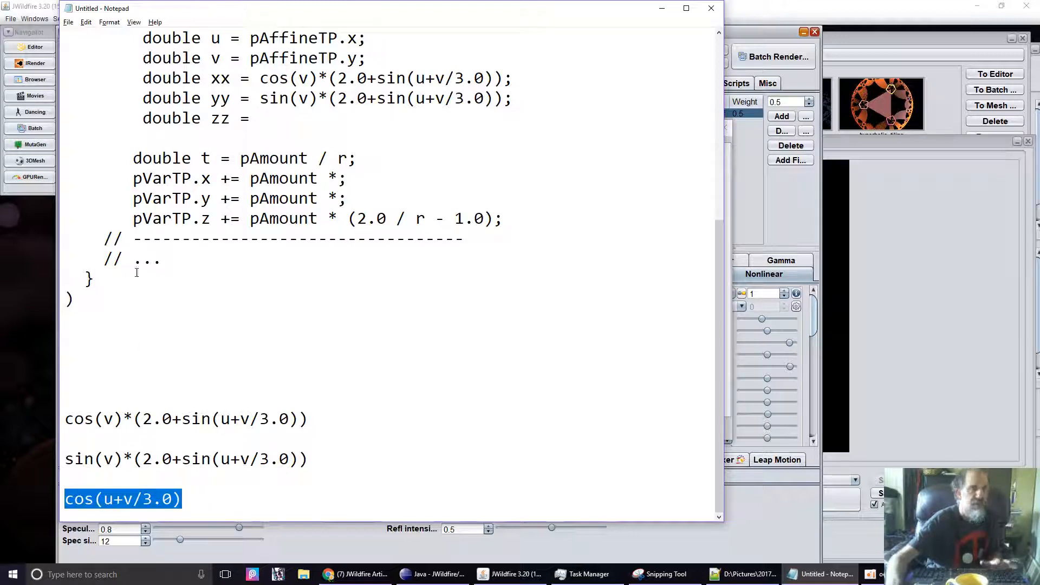
{"action": "key", "text": "ctrl+c"}
{"action": "left_click", "coordinate": [270, 119]}
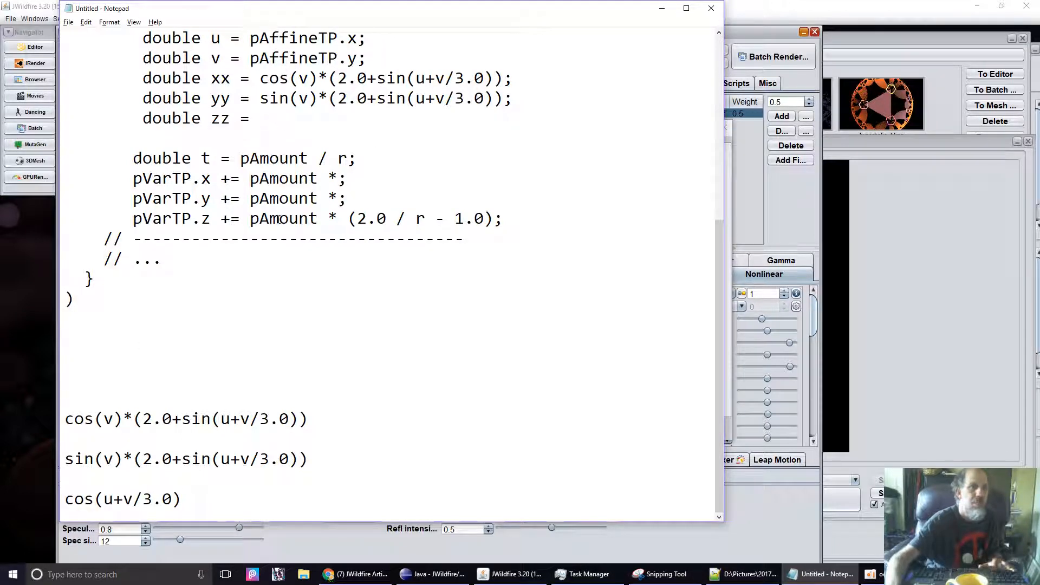
{"action": "key", "text": "ctrl+v"}
{"action": "type", "text": ";"}
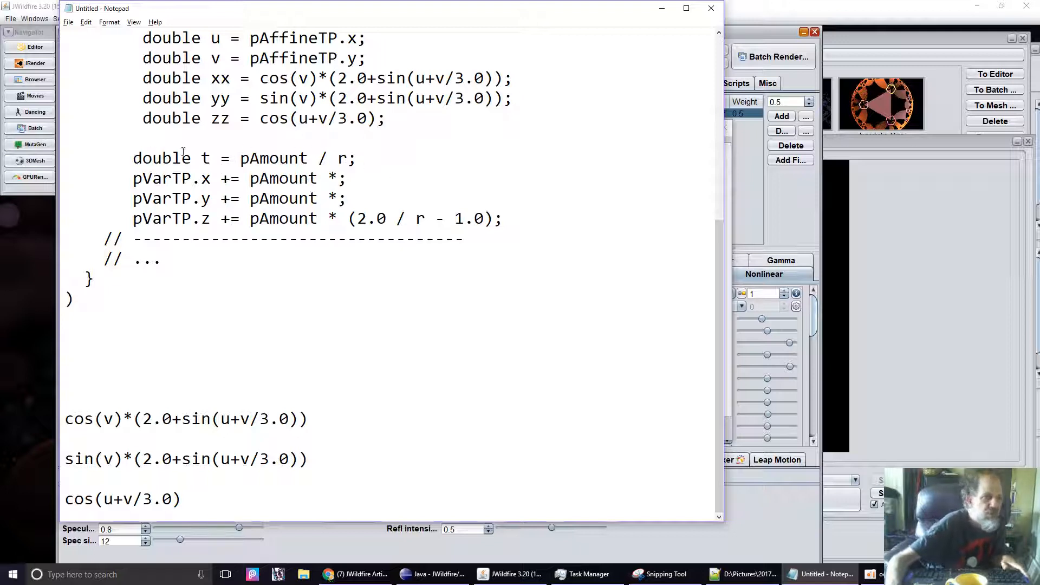
Step: Delete the statement "double t = pAmount / r;" above the pVarTP lines
{"action": "left_click", "coordinate": [134, 159]}
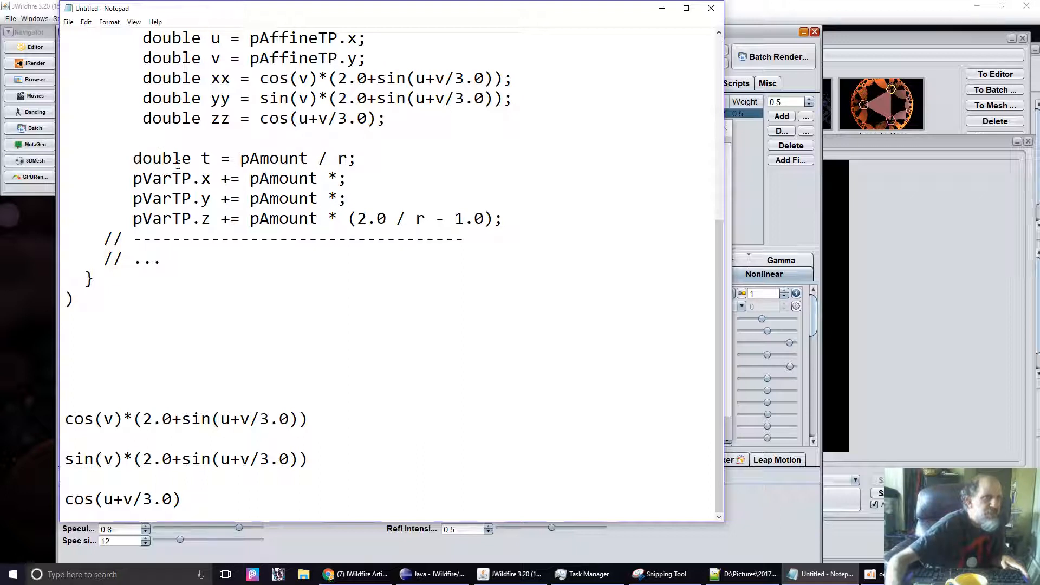
{"action": "left_click_drag", "start_coordinate": [134, 158], "coordinate": [411, 155]}
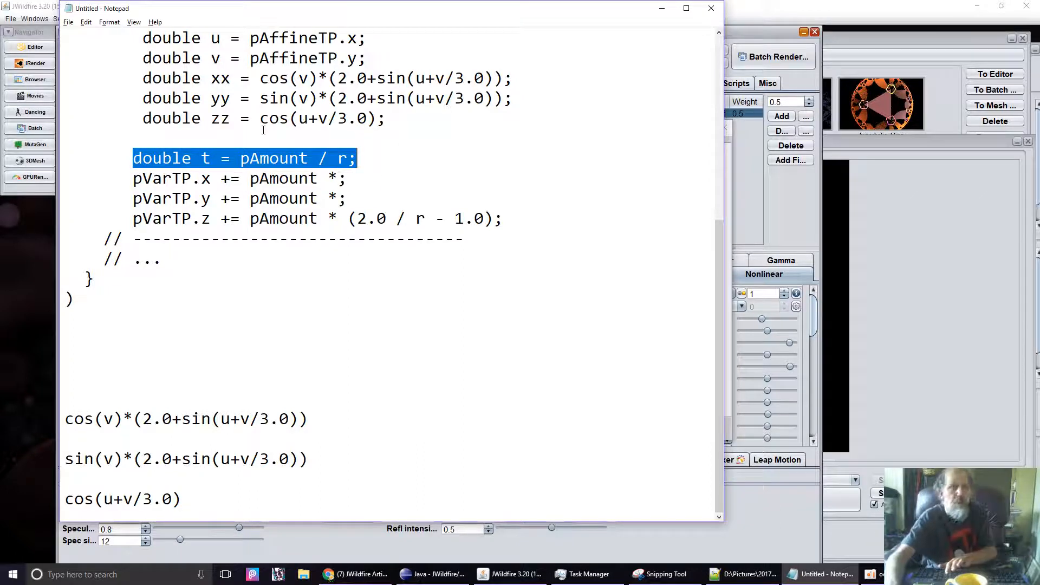
{"action": "key", "text": "Delete"}
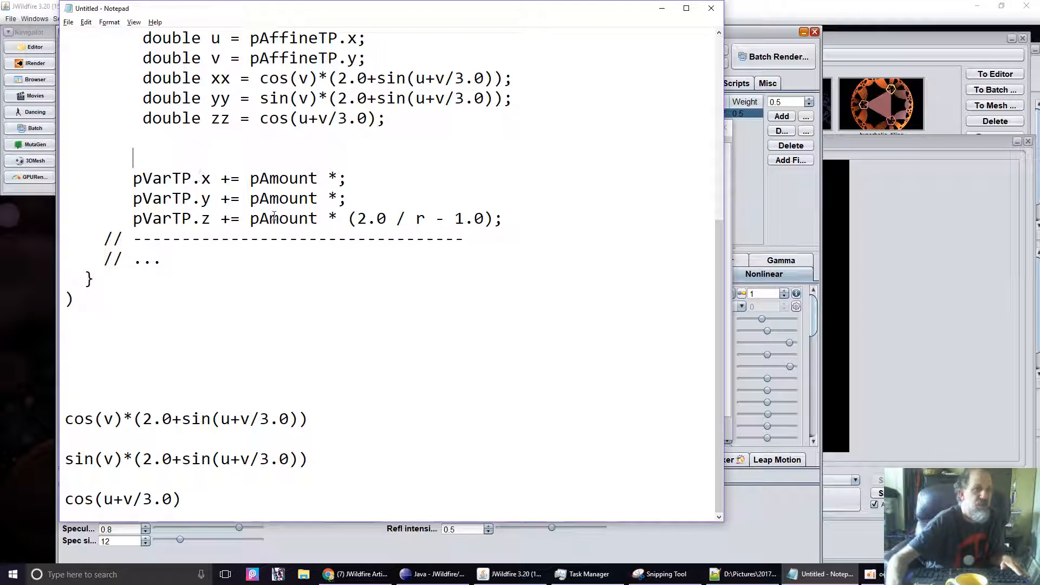
Step: Complete the three pVarTP lines so pAmount is multiplied by xx for x, yy for y and zz for z
{"action": "left_click", "coordinate": [338, 180]}
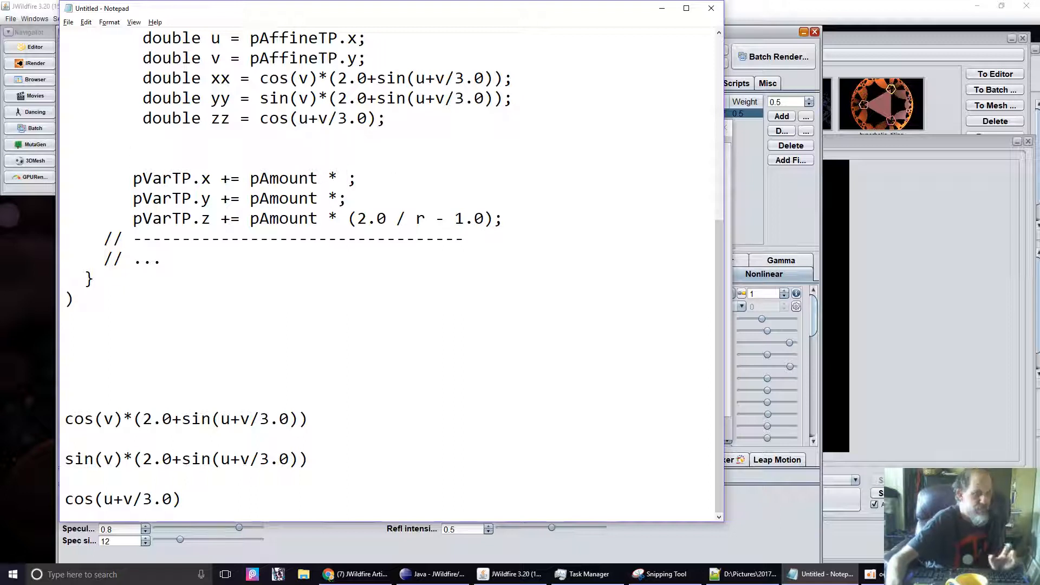
{"action": "type", "text": "xx"}
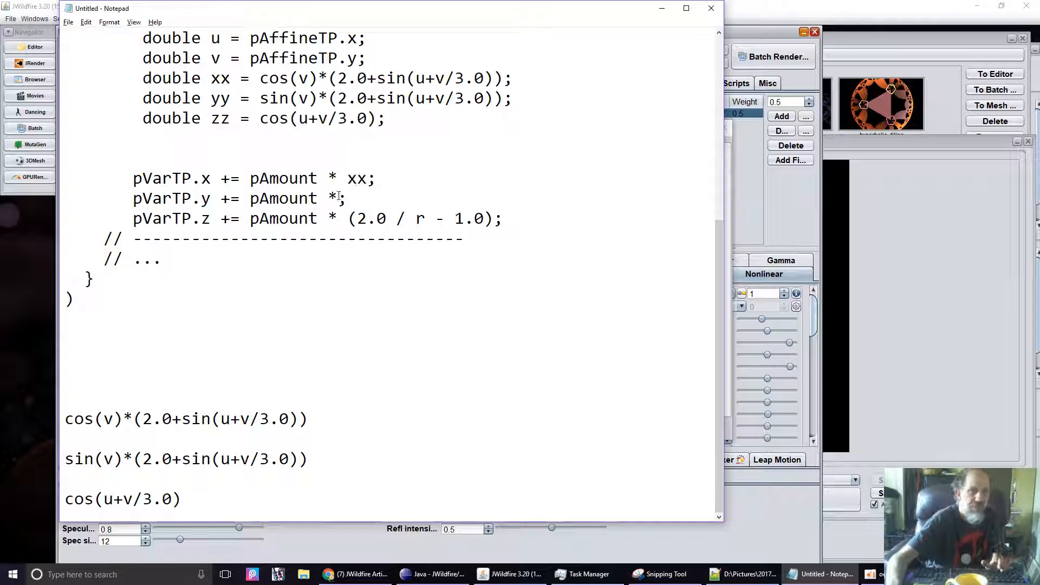
{"action": "type", "text": " yy"}
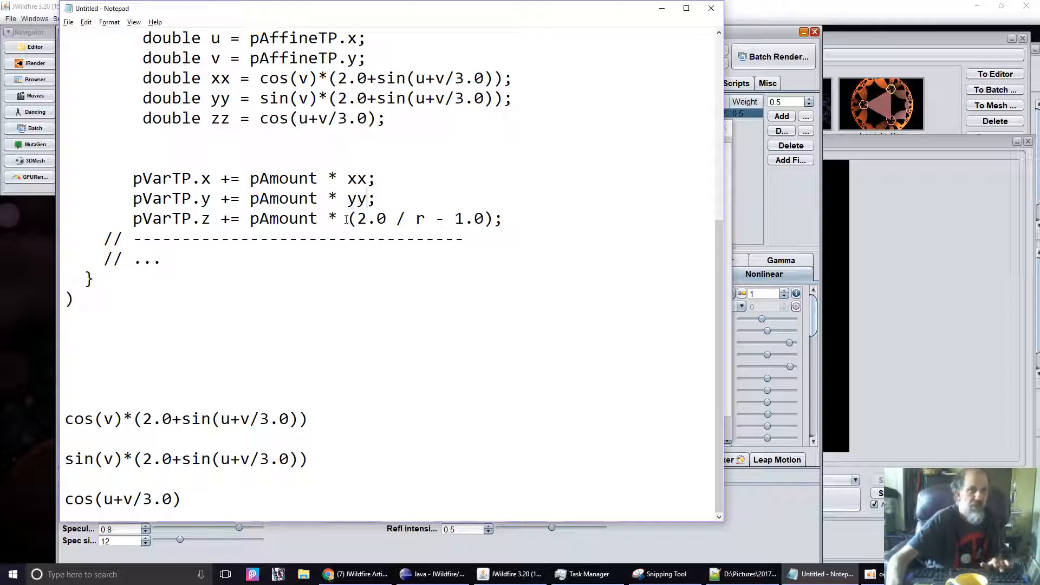
{"action": "left_click_drag", "start_coordinate": [348, 219], "coordinate": [491, 219]}
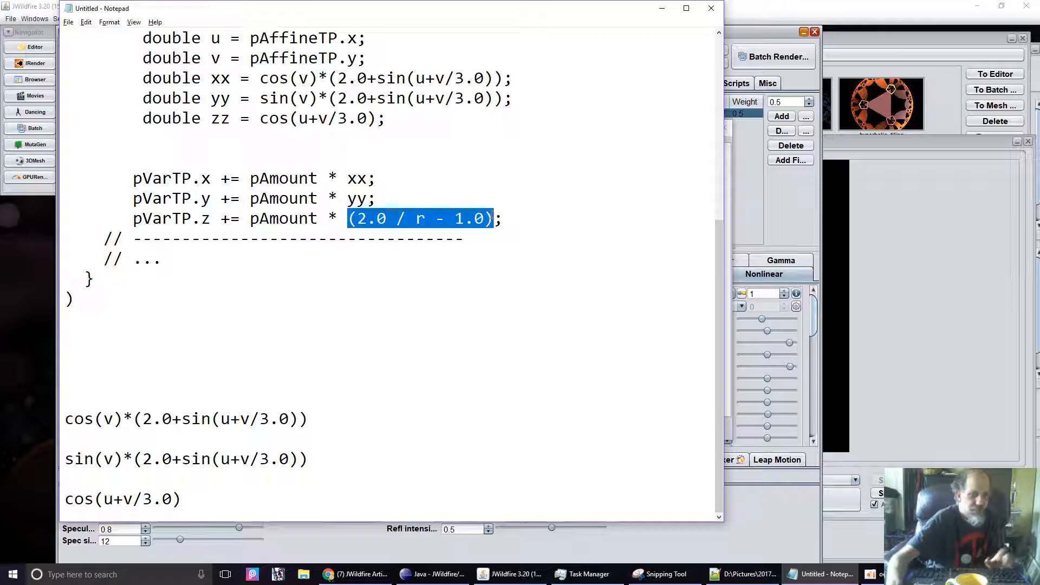
{"action": "type", "text": "zz"}
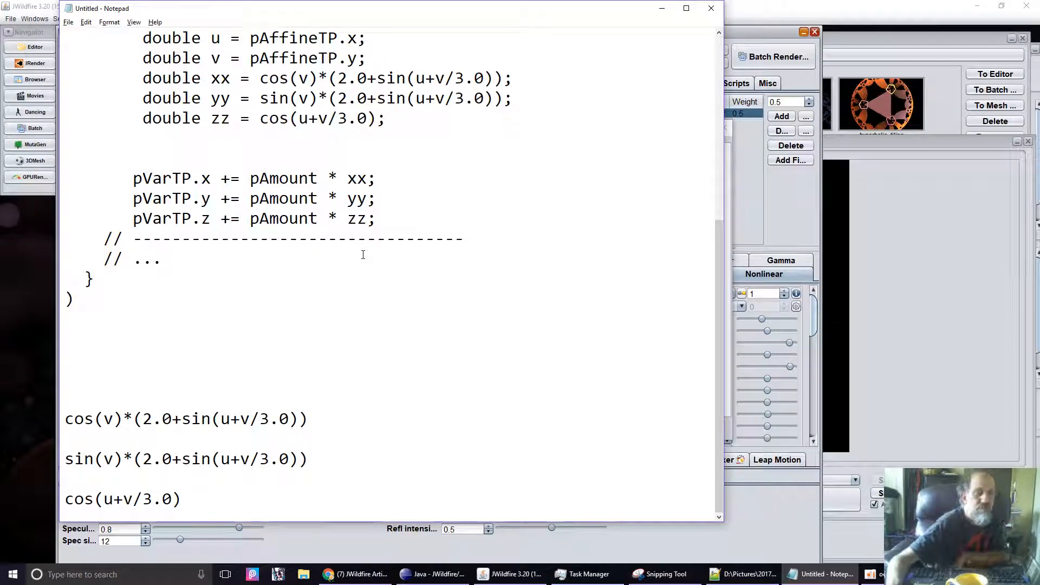
Step: Copy the whole code from the first import line to the final closing bracket, leaving out the loose formulas below it
{"action": "scroll", "coordinate": [363, 255], "scroll_direction": "up", "scroll_amount": 5}
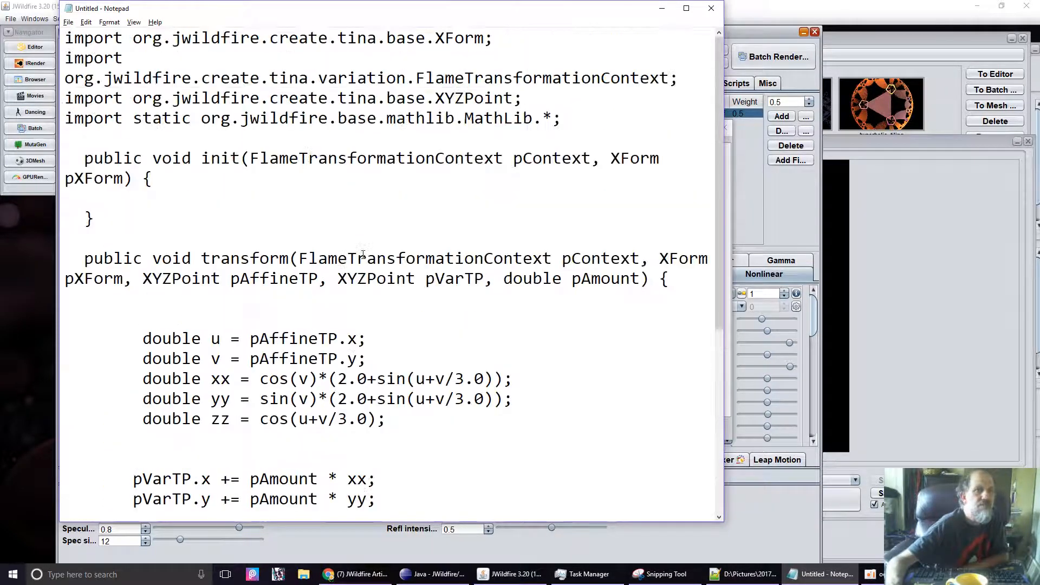
{"action": "scroll", "coordinate": [363, 255], "scroll_direction": "down", "scroll_amount": 5}
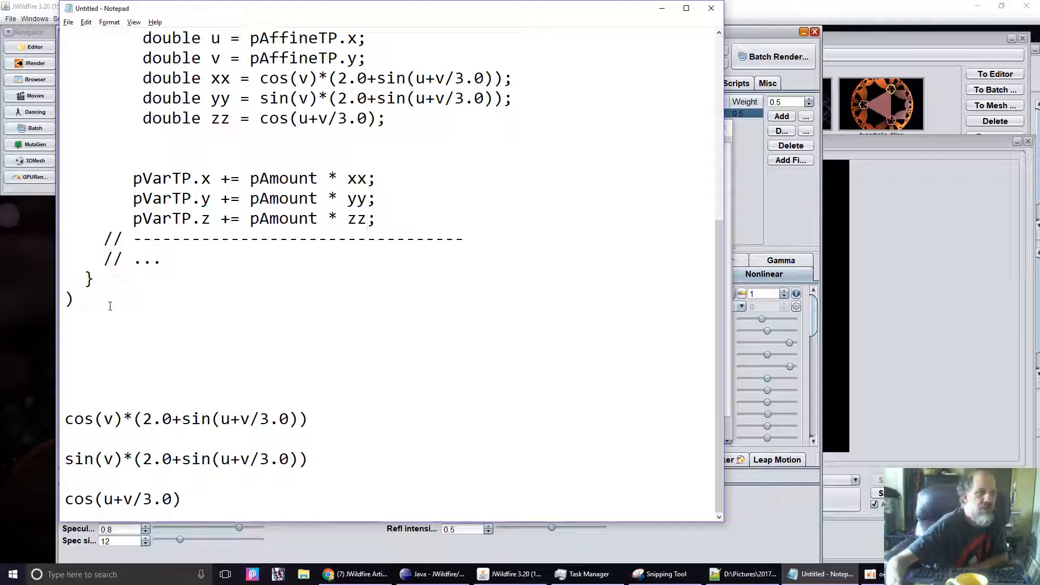
{"action": "key", "text": "shift+Up"}
{"action": "key", "text": "shift+Up"}
{"action": "key", "text": "shift+Up"}
{"action": "key", "text": "shift+Up"}
{"action": "key", "text": "shift+Up"}
{"action": "key", "text": "shift+Up"}
{"action": "key", "text": "shift+Up"}
{"action": "key", "text": "shift+Up"}
{"action": "key", "text": "shift+Up"}
{"action": "key", "text": "shift+Up"}
{"action": "key", "text": "shift+Up"}
{"action": "key", "text": "shift+Up"}
{"action": "key", "text": "shift+Up"}
{"action": "key", "text": "shift+Up"}
{"action": "key", "text": "shift+Up"}
{"action": "key", "text": "shift+Up"}
{"action": "key", "text": "shift+Up"}
{"action": "key", "text": "shift+Up"}
{"action": "key", "text": "shift+Up"}
{"action": "key", "text": "shift+Up"}
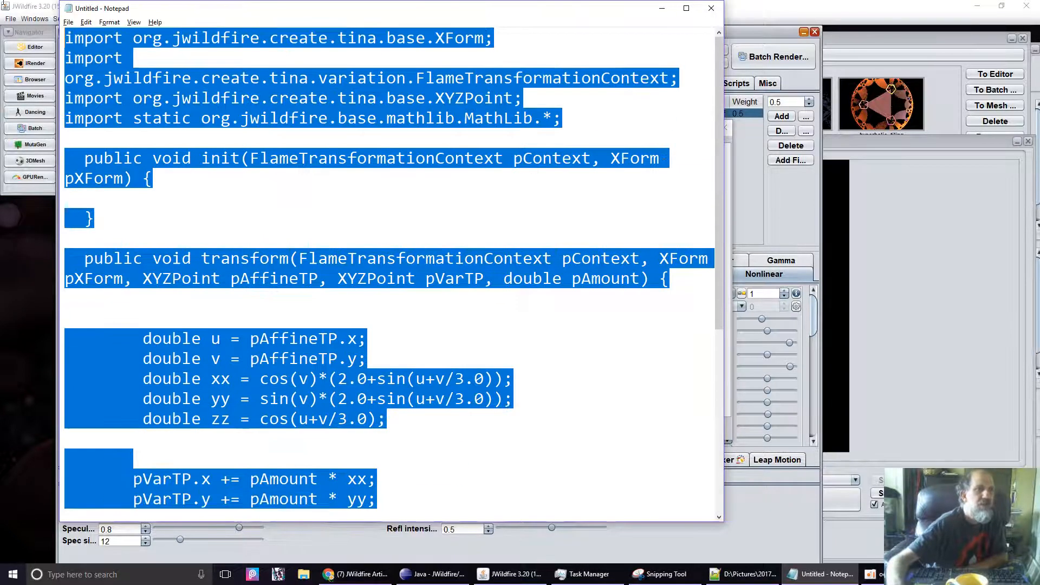
{"action": "right_click", "coordinate": [137, 97]}
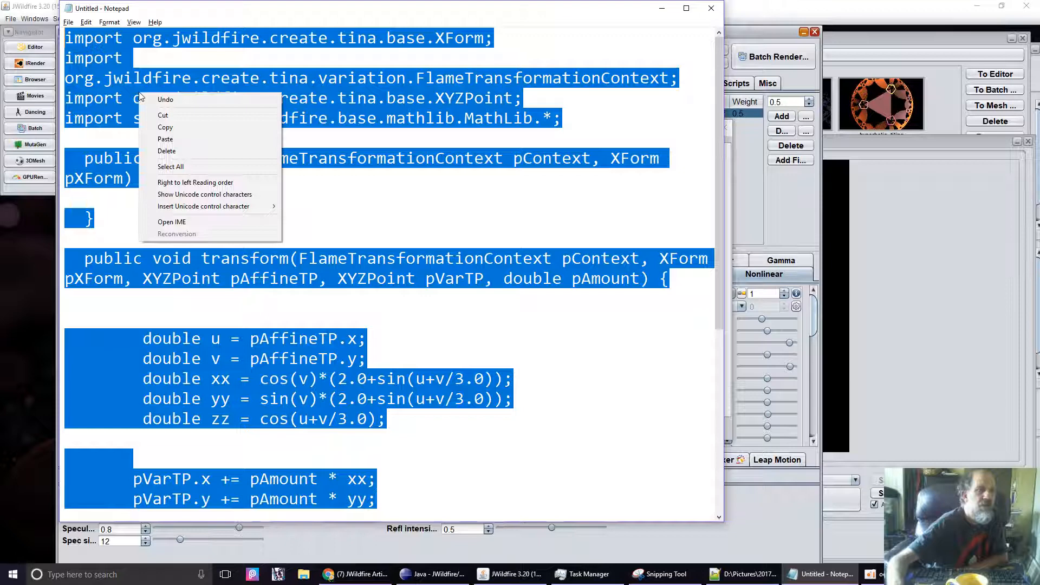
{"action": "left_click", "coordinate": [200, 127]}
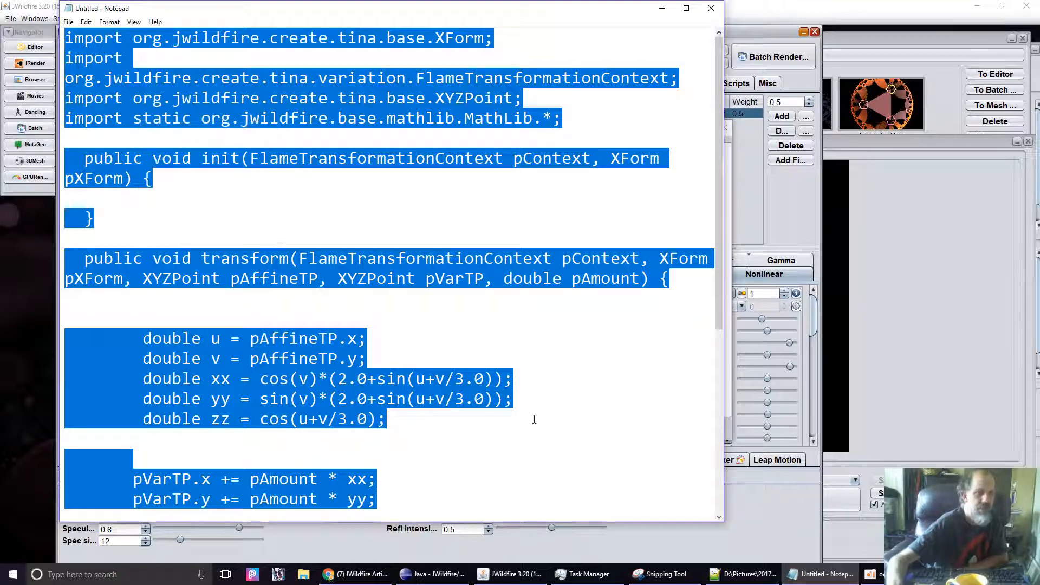
Step: Switch to JWildfire, cancel the zformula editor, and load the custom_wf flame from the thumbnails with its transform selected
{"action": "mouse_move", "coordinate": [507, 582]}
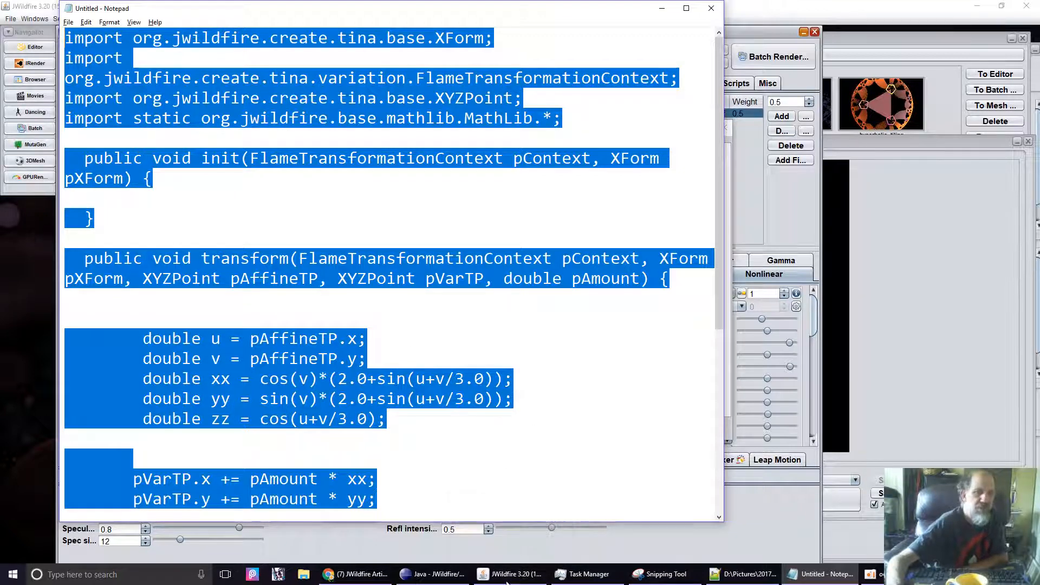
{"action": "left_click", "coordinate": [494, 511]}
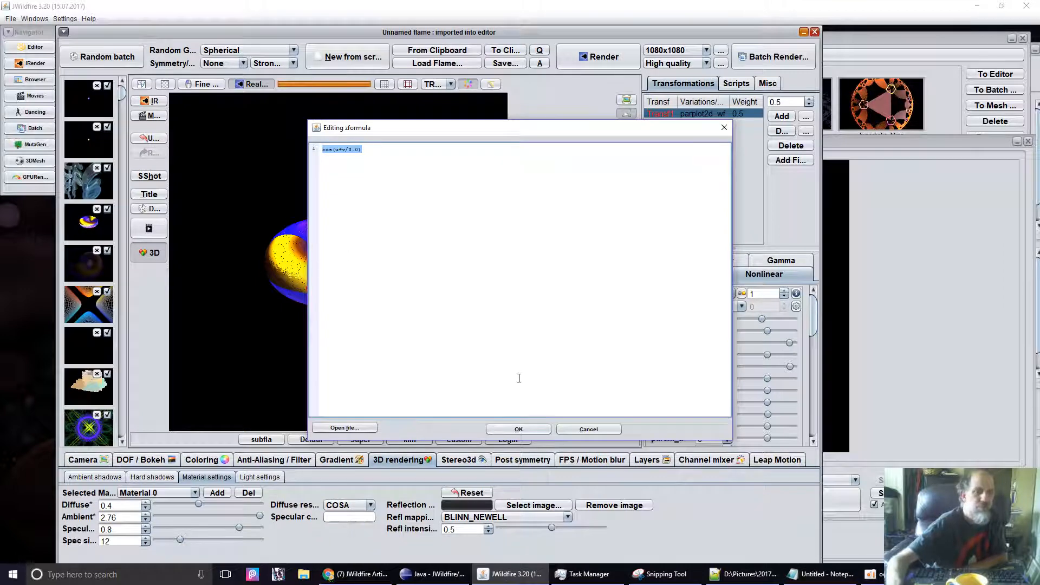
{"action": "left_click", "coordinate": [590, 428]}
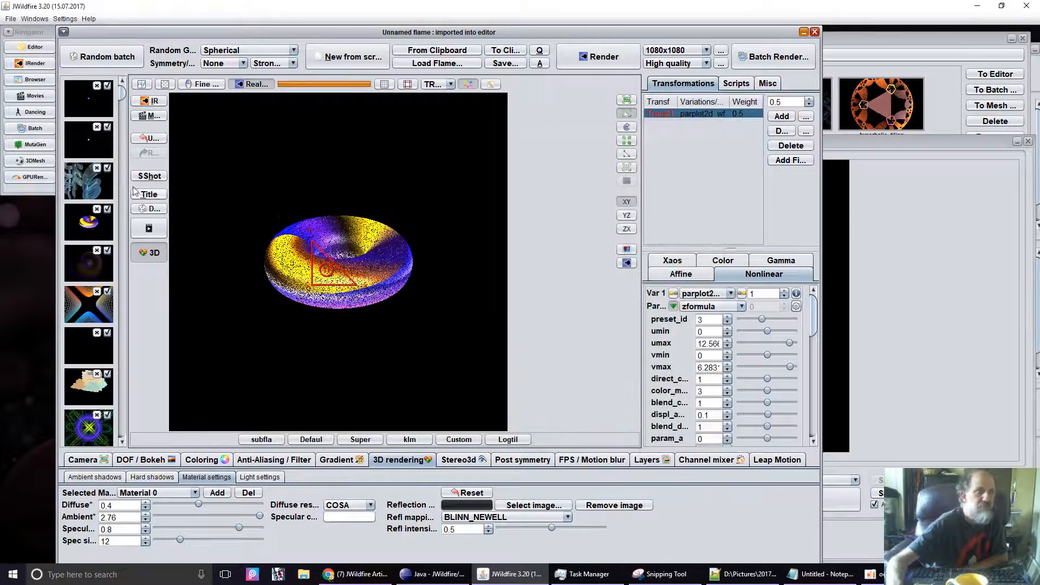
{"action": "left_click", "coordinate": [88, 93]}
{"action": "left_click", "coordinate": [696, 115]}
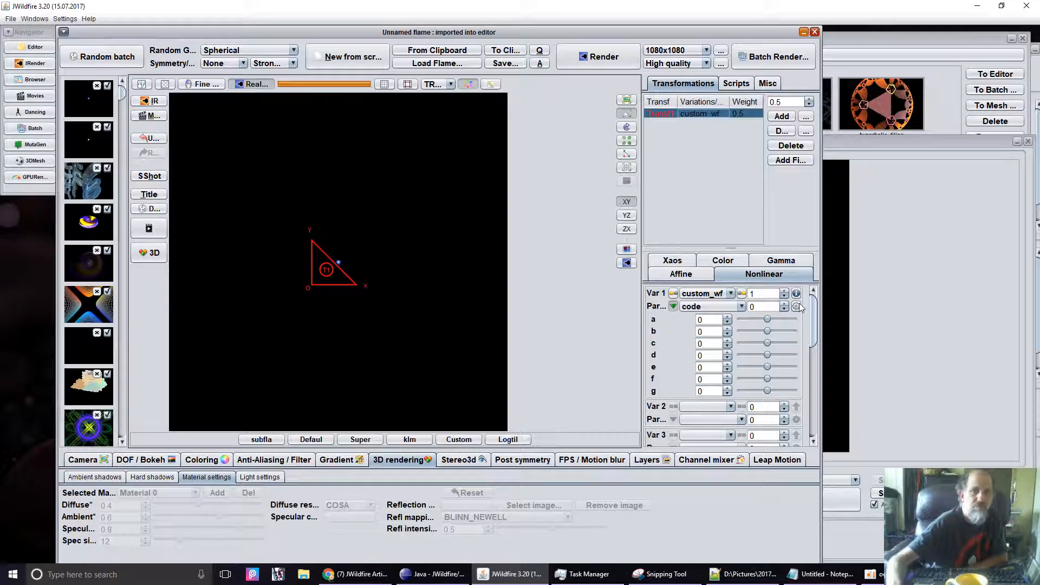
Step: Open the code parameter of custom_wf for editing and replace all of its code with the copied code
{"action": "left_click", "coordinate": [796, 307]}
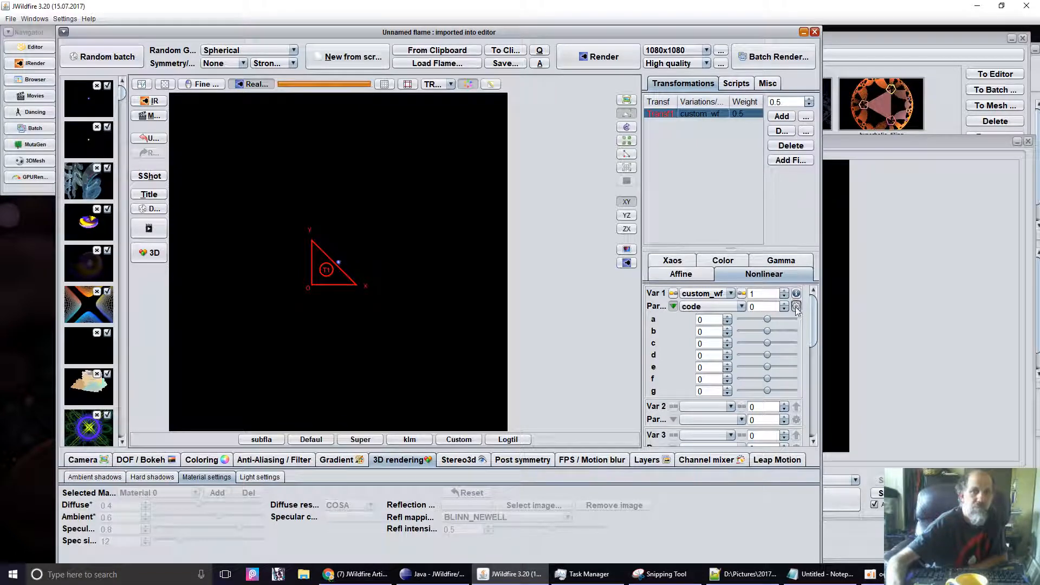
{"action": "left_click_drag", "start_coordinate": [421, 342], "coordinate": [156, 3]}
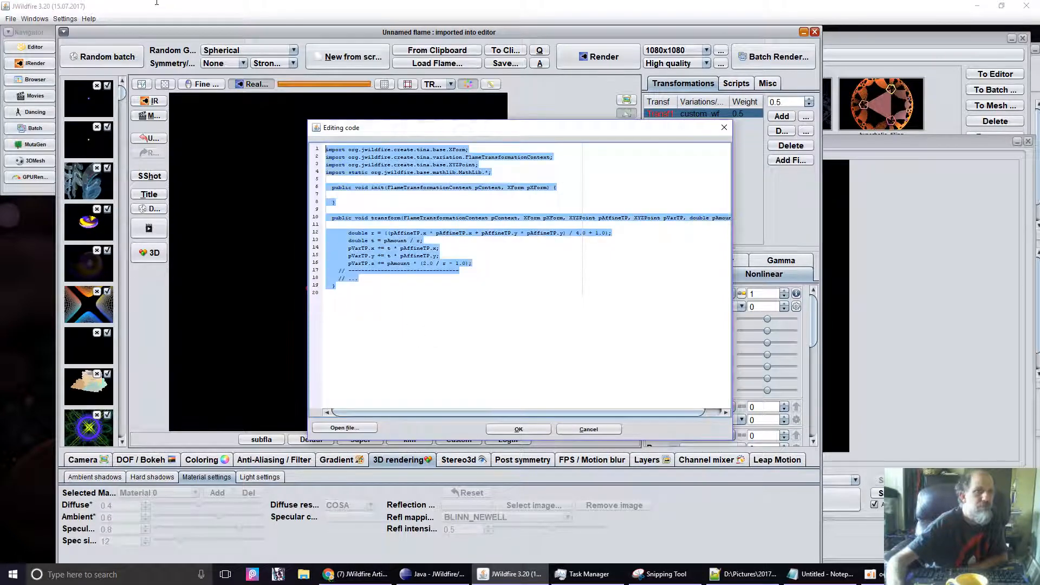
{"action": "right_click", "coordinate": [366, 247]}
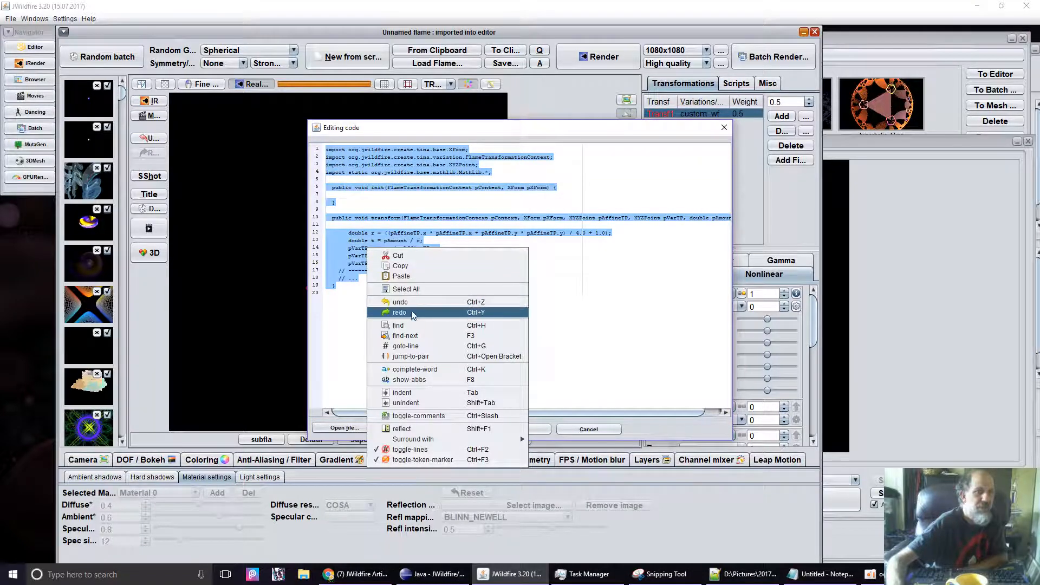
{"action": "left_click", "coordinate": [401, 276]}
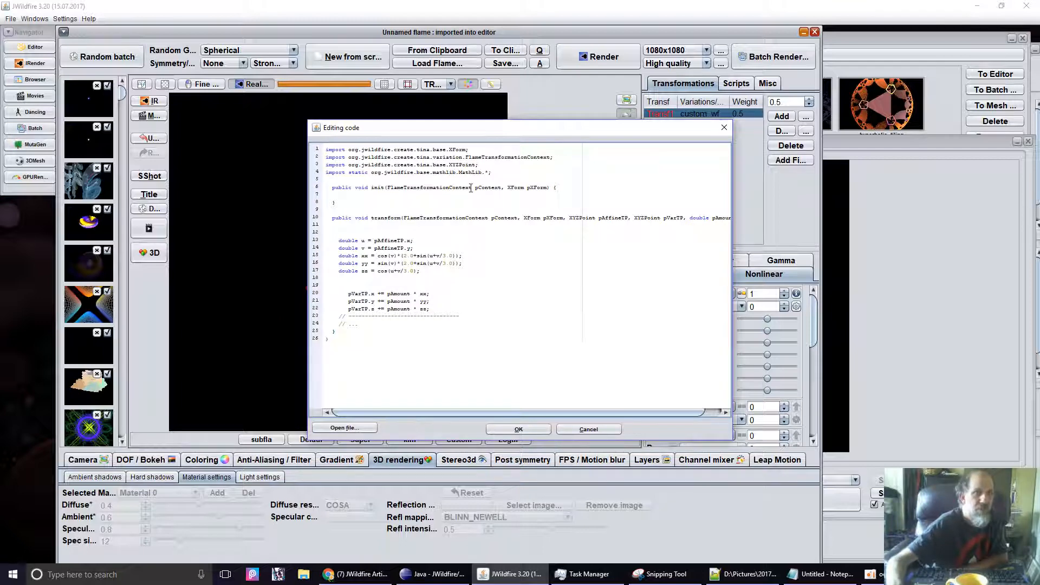
Step: Delete the stray closing parenthesis on line 26 of the code, apply the corrected code and close the error dialog
{"action": "left_click", "coordinate": [522, 428]}
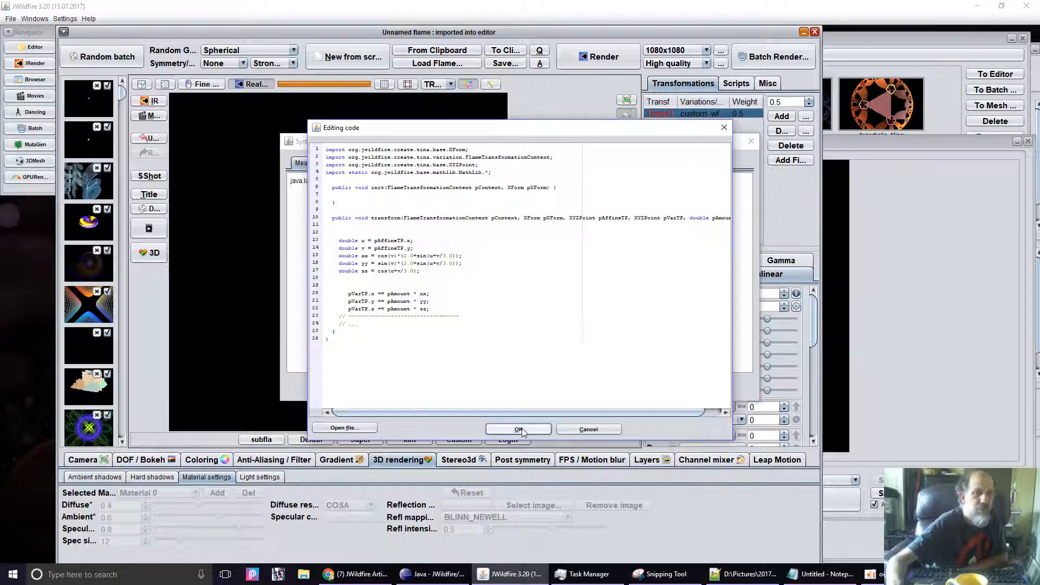
{"action": "left_click_drag", "start_coordinate": [490, 128], "coordinate": [486, 240]}
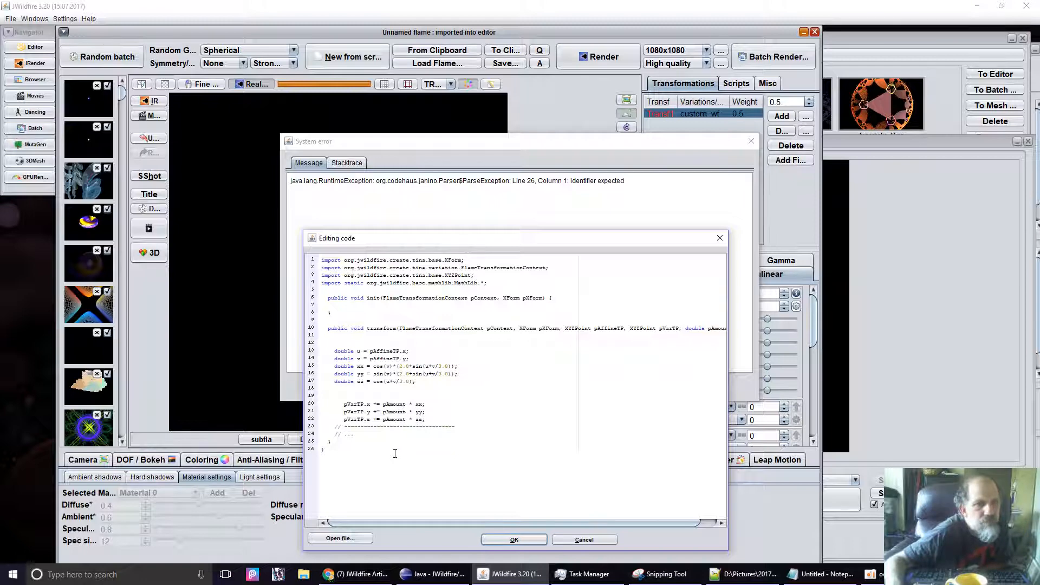
{"action": "left_click", "coordinate": [344, 447]}
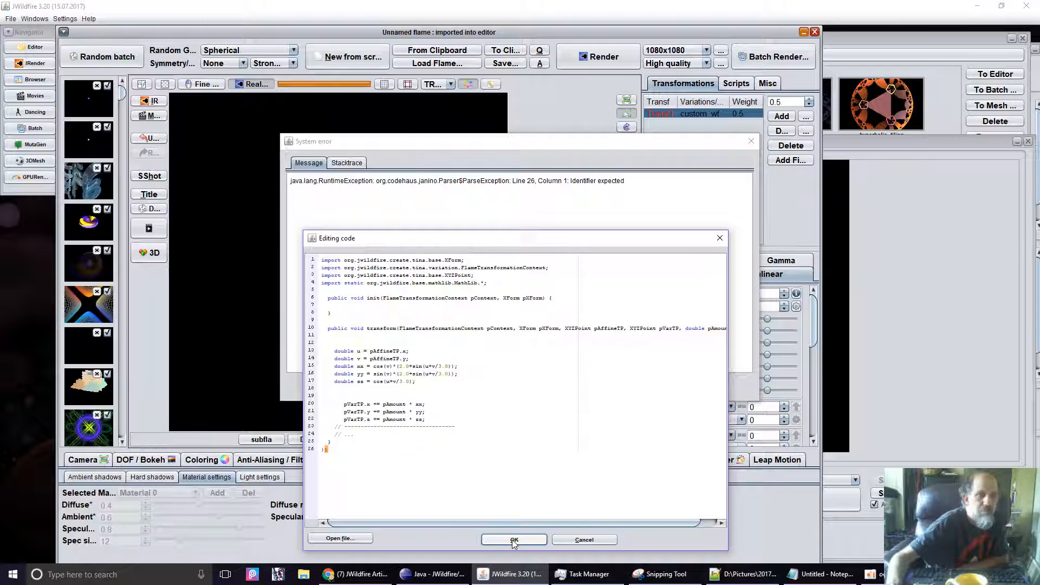
{"action": "left_click", "coordinate": [375, 443]}
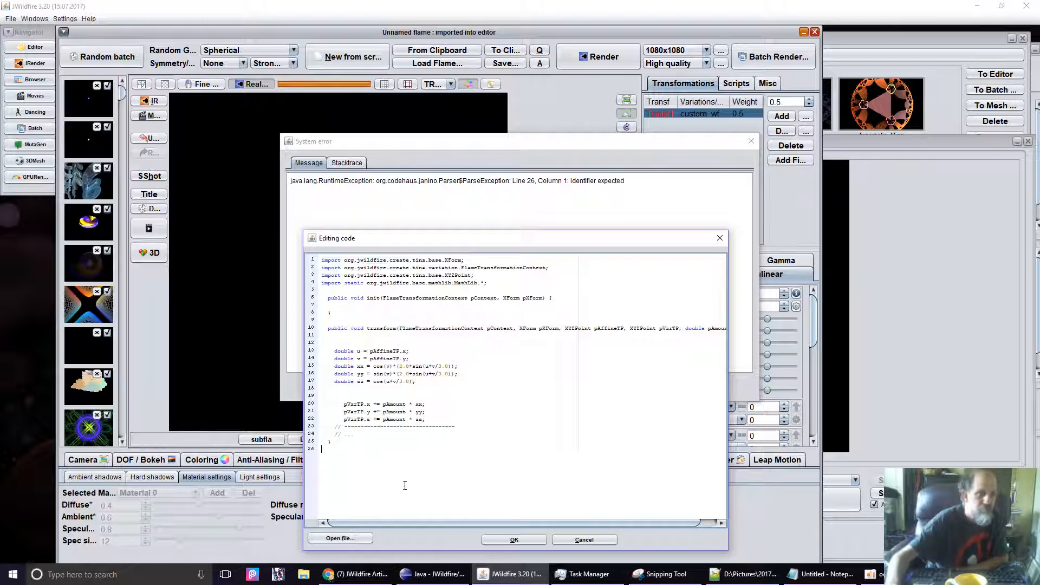
{"action": "left_click", "coordinate": [505, 538]}
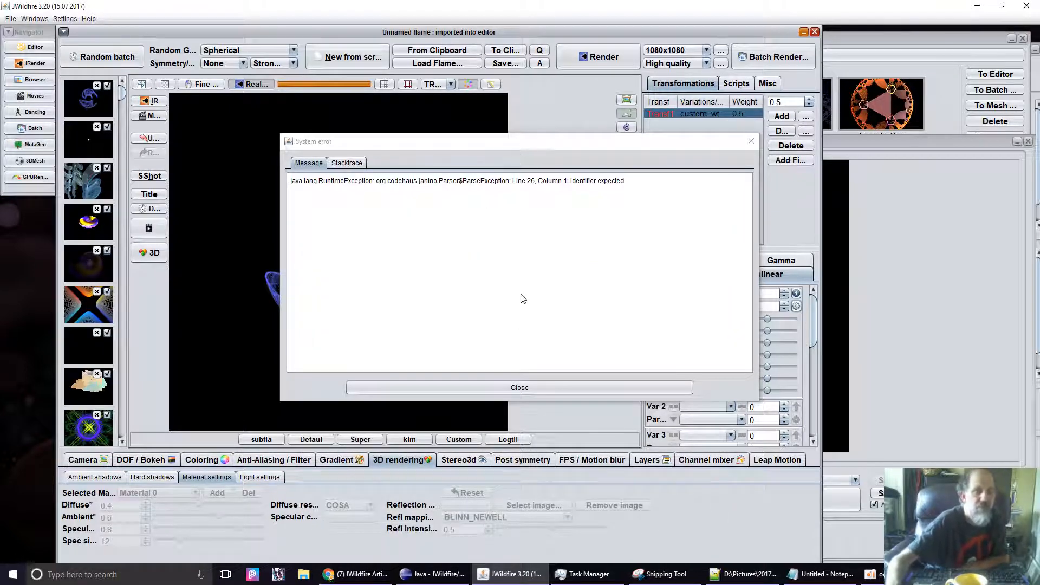
{"action": "left_click", "coordinate": [523, 387]}
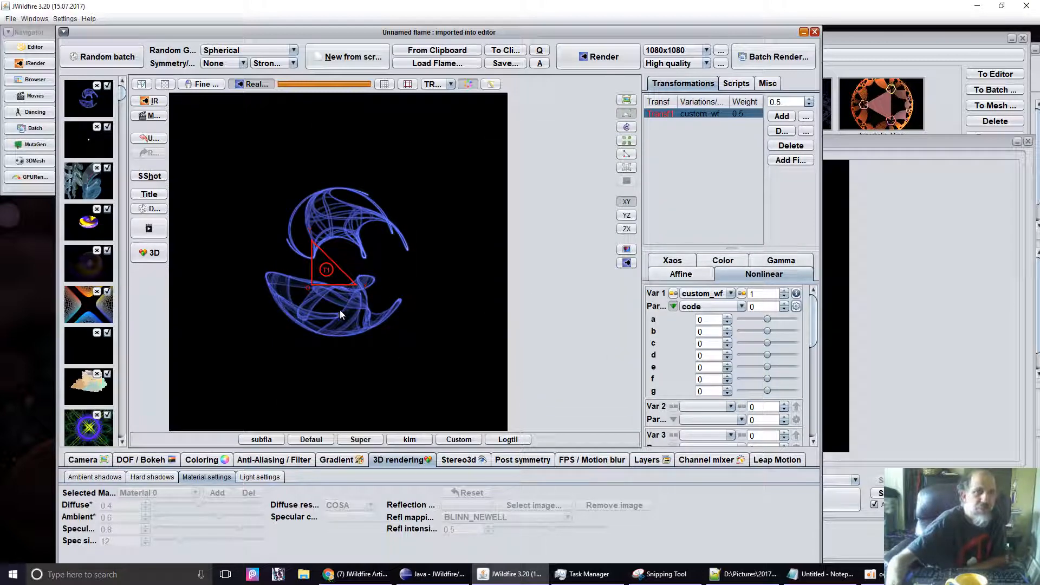
Step: Open the code of the custom_wf flame in the second thumbnail and select it from the last closing bracket up to the first import line
{"action": "left_click", "coordinate": [90, 138]}
{"action": "left_click", "coordinate": [686, 115]}
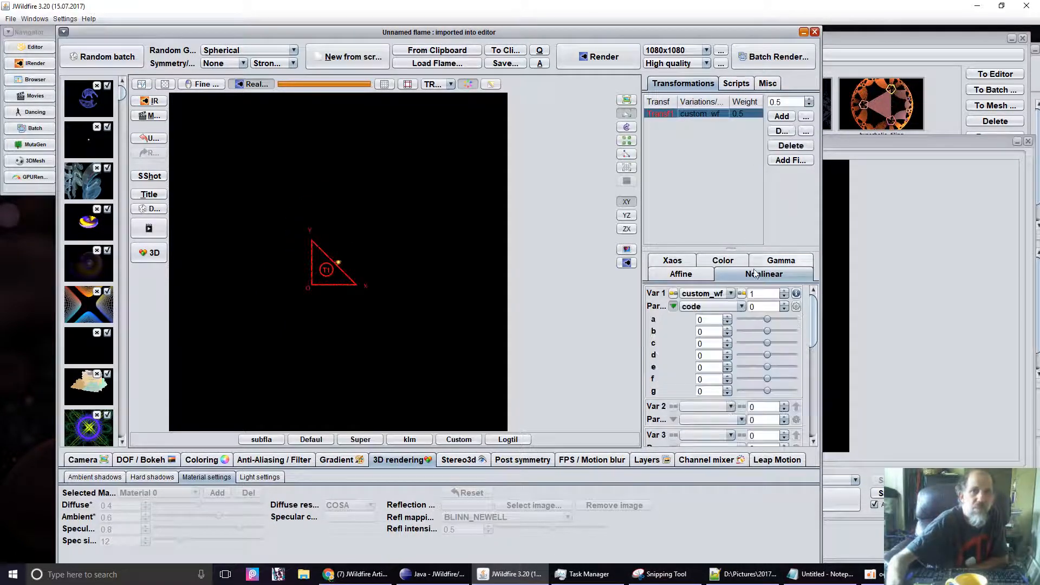
{"action": "left_click", "coordinate": [797, 306]}
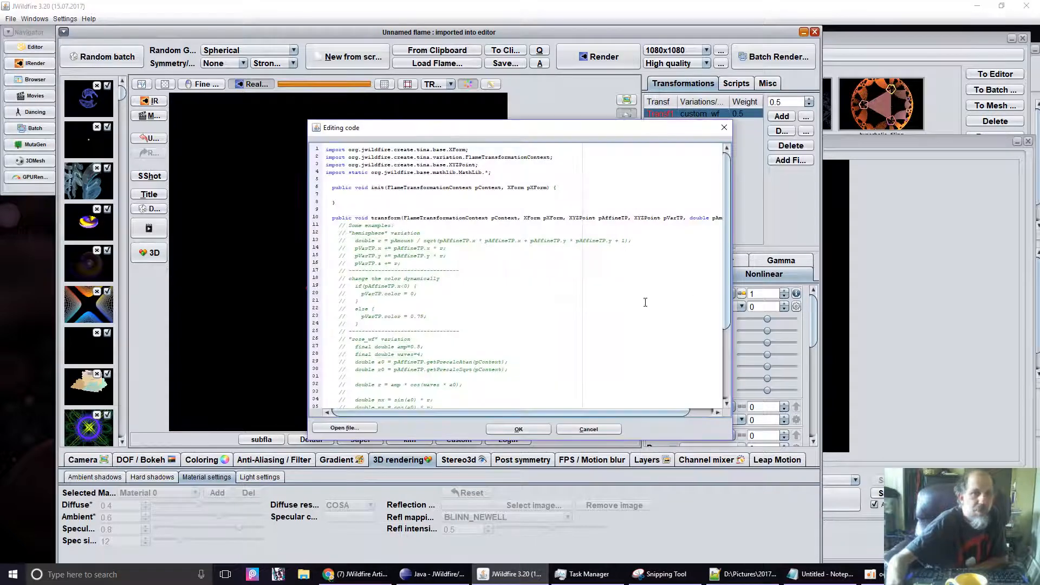
{"action": "scroll", "coordinate": [639, 304], "scroll_direction": "down", "scroll_amount": 4}
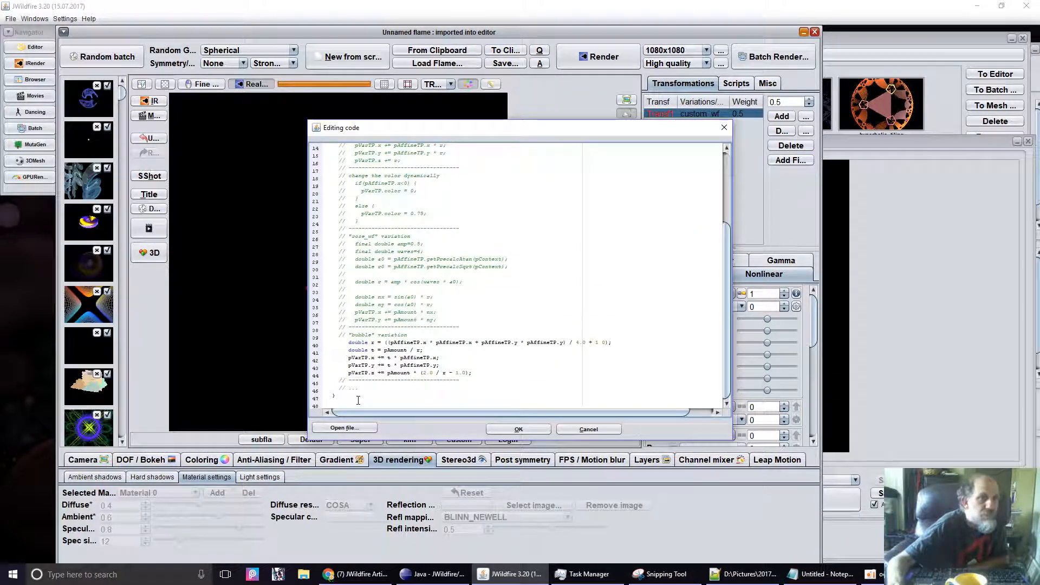
{"action": "left_click_drag", "start_coordinate": [359, 400], "coordinate": [250, 358]}
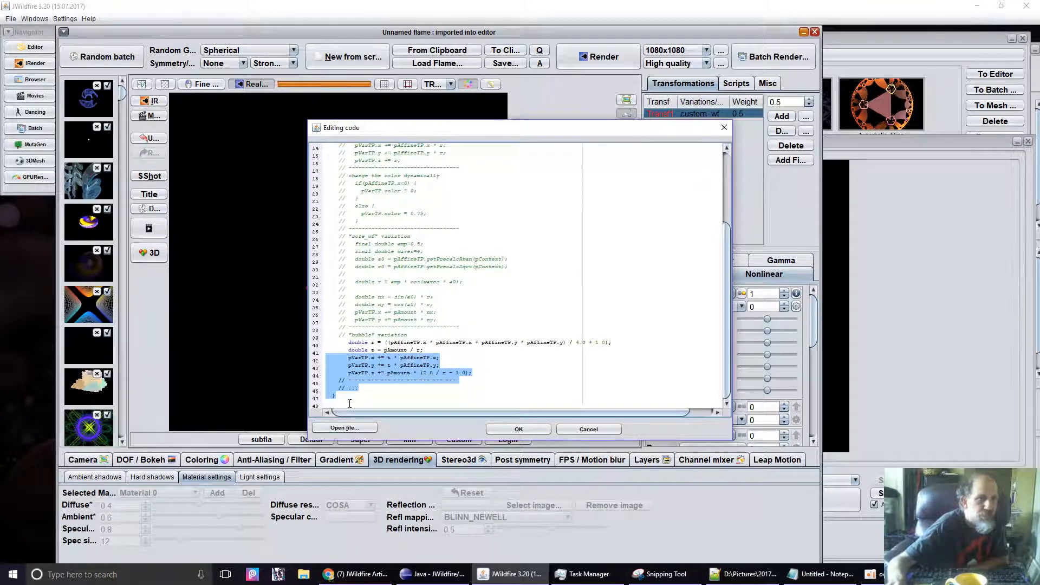
{"action": "left_click_drag", "start_coordinate": [349, 404], "coordinate": [342, 138]}
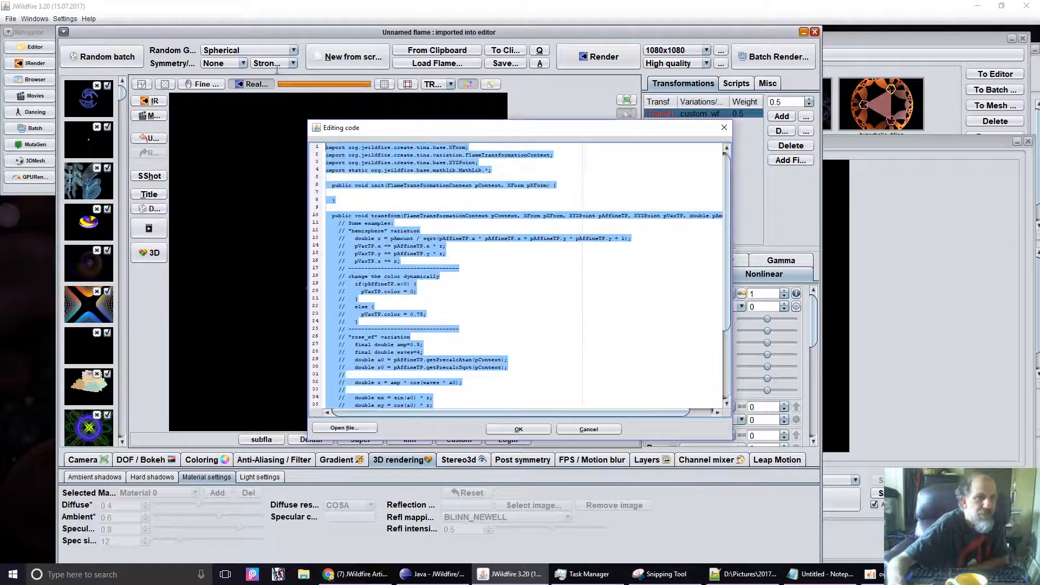
Step: Check the end of the copied code in Notepad, return to JWildfire and cancel the code editor
{"action": "left_click", "coordinate": [809, 576]}
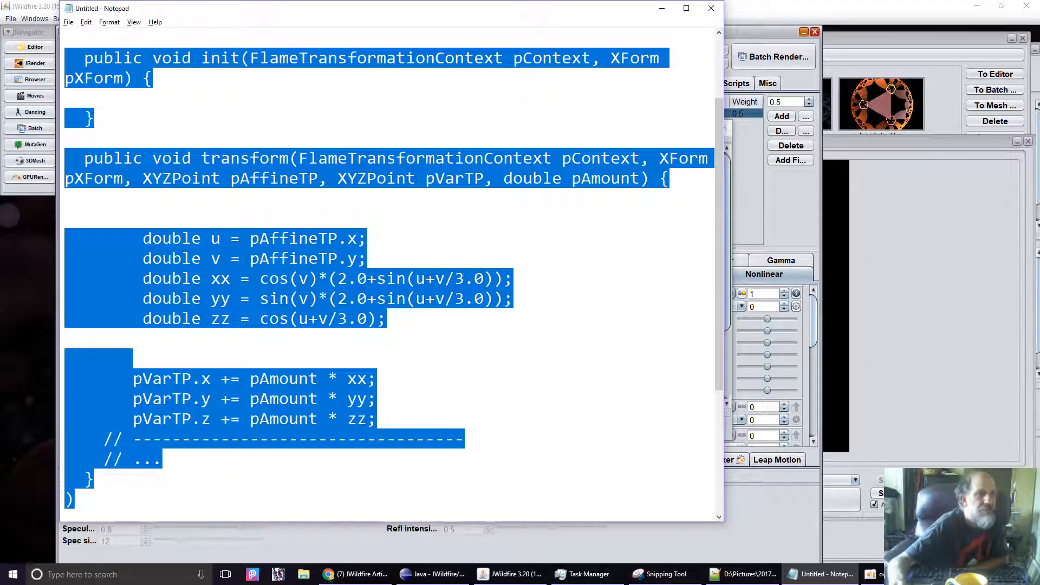
{"action": "scroll", "coordinate": [213, 252], "scroll_direction": "up", "scroll_amount": 2}
{"action": "scroll", "coordinate": [213, 252], "scroll_direction": "down", "scroll_amount": 5}
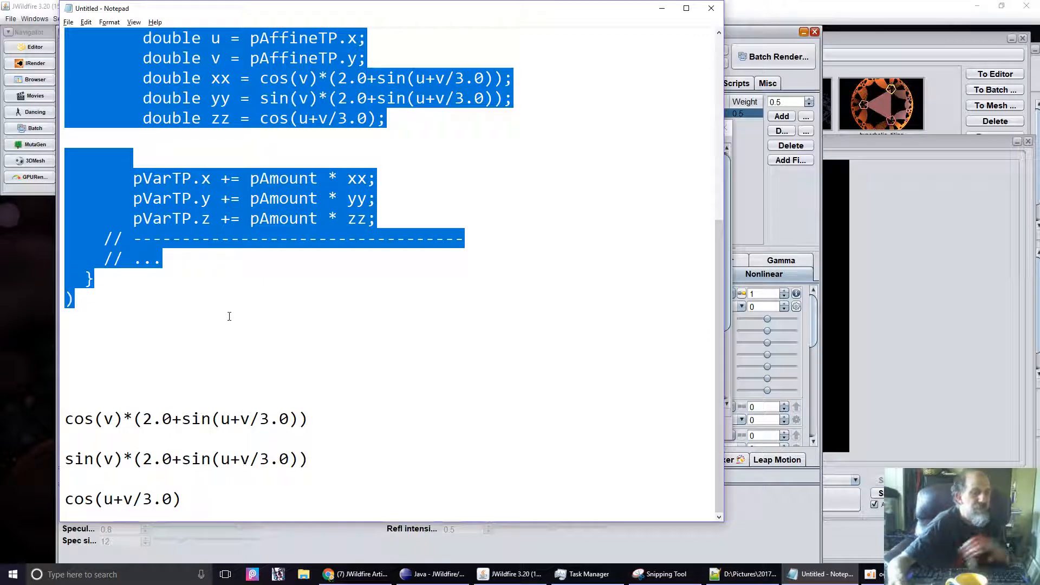
{"action": "key", "text": "alt+Tab"}
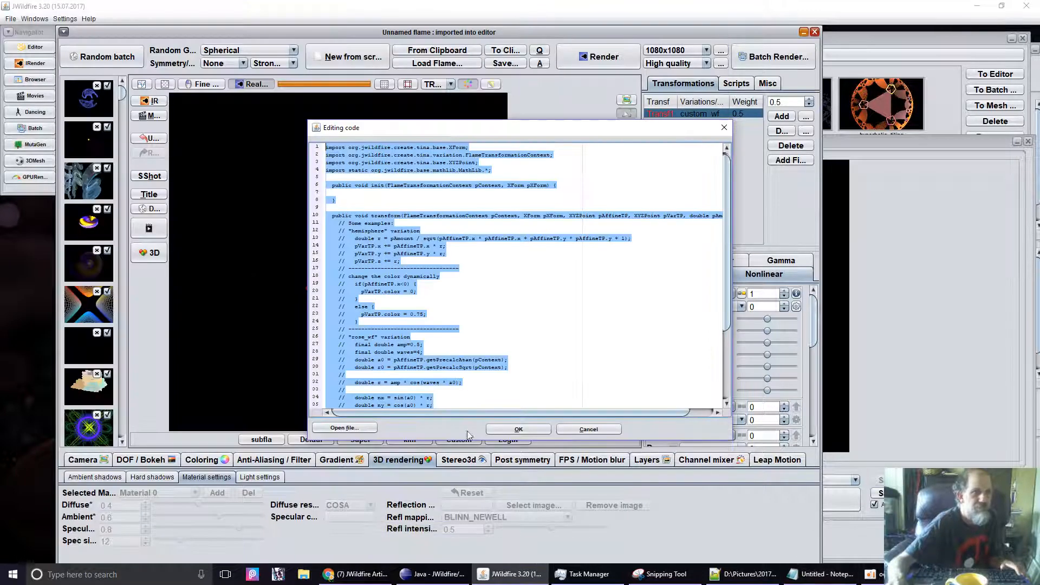
{"action": "left_click", "coordinate": [594, 430]}
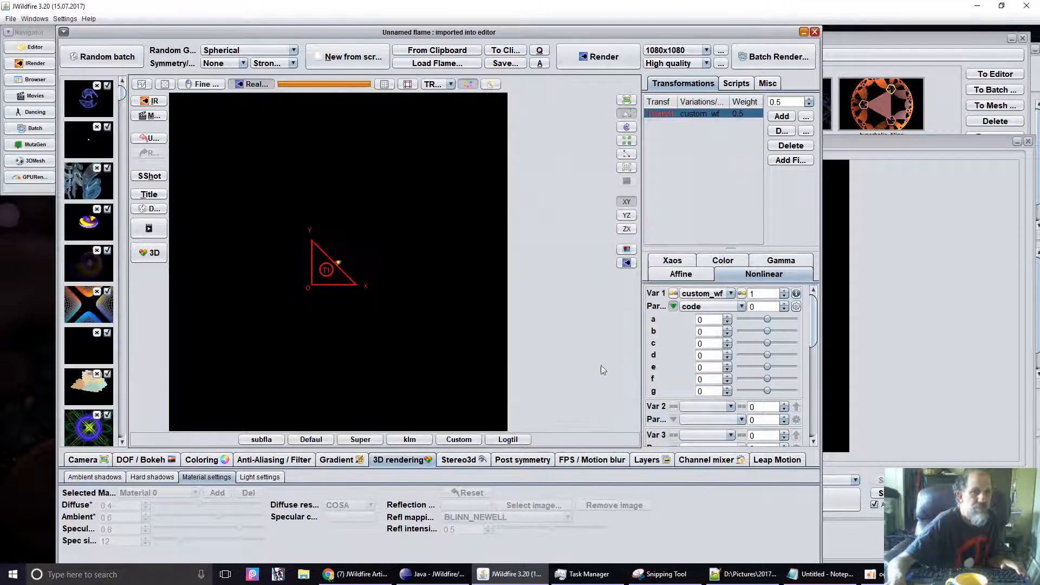
Step: Compare the first thumbnail's custom_wf flame with the parplot2d_wf flame and load the custom_wf flame again
{"action": "left_click", "coordinate": [97, 105]}
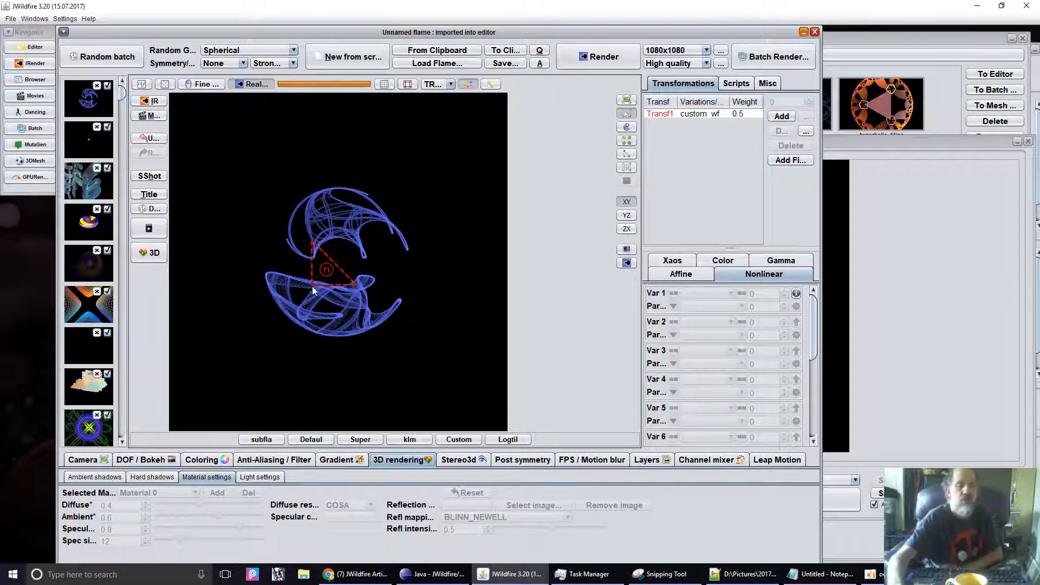
{"action": "left_click", "coordinate": [322, 274]}
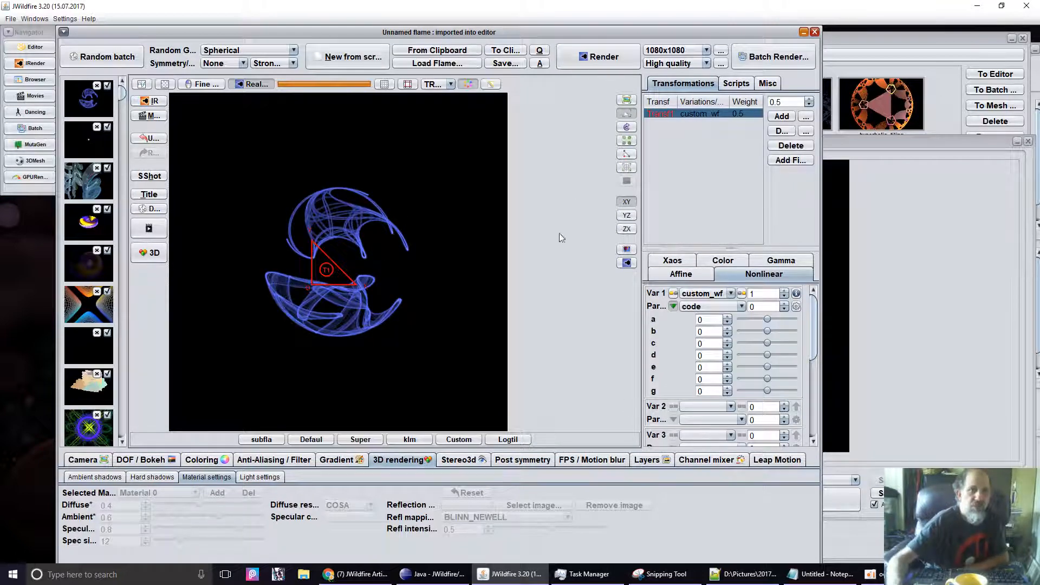
{"action": "left_click", "coordinate": [88, 228]}
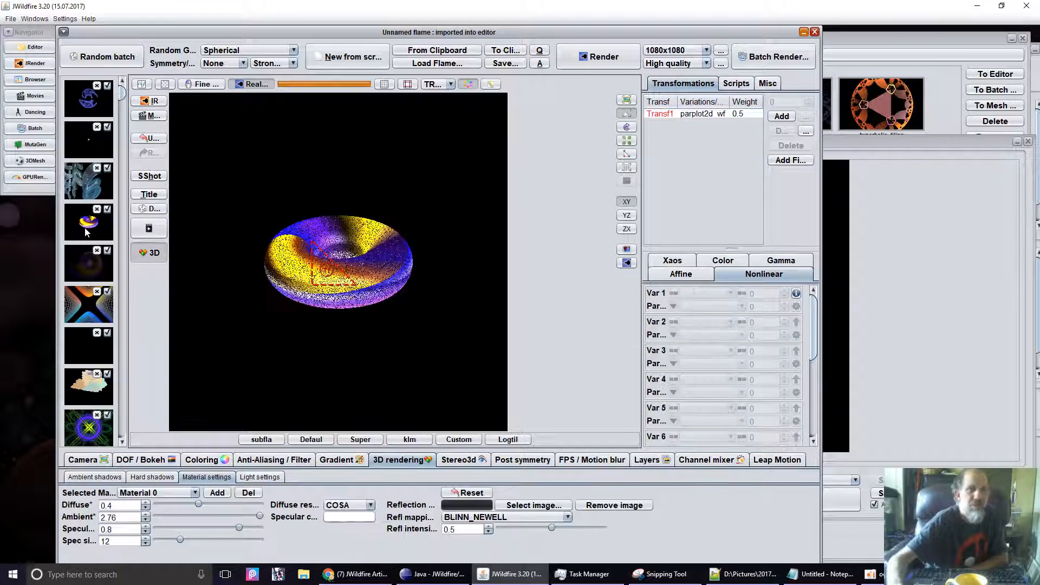
{"action": "left_click", "coordinate": [91, 103]}
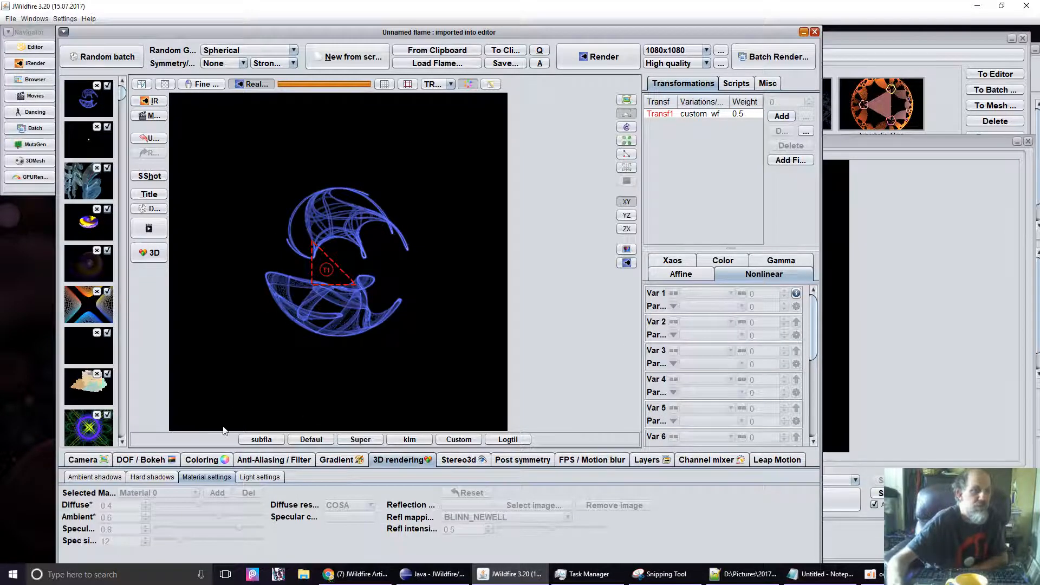
Step: Apply gradient 35 from the -ALL folder of the gradient library and raise the flame's brightness to 25
{"action": "left_click", "coordinate": [350, 462]}
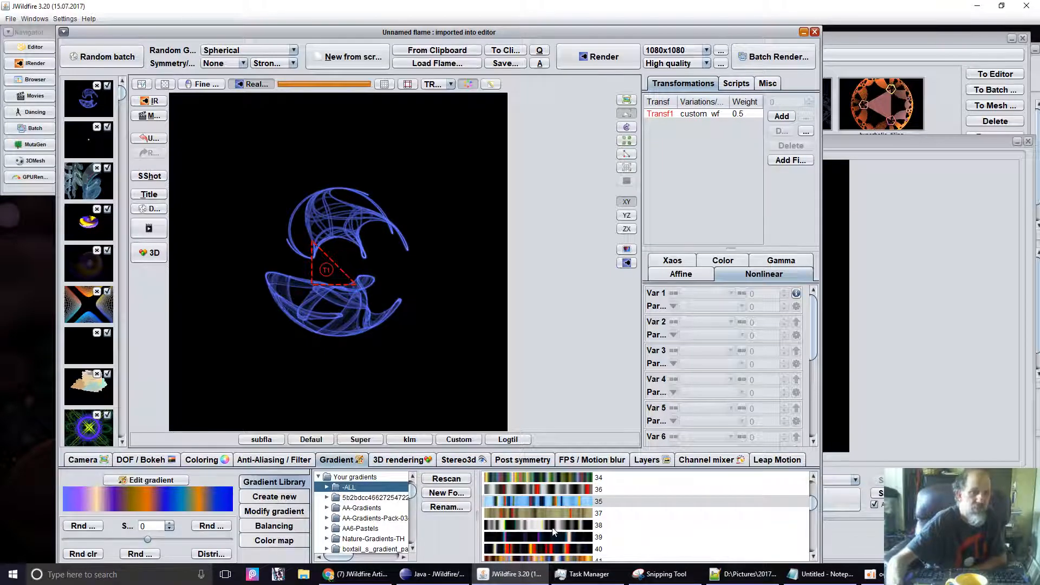
{"action": "left_click", "coordinate": [522, 500]}
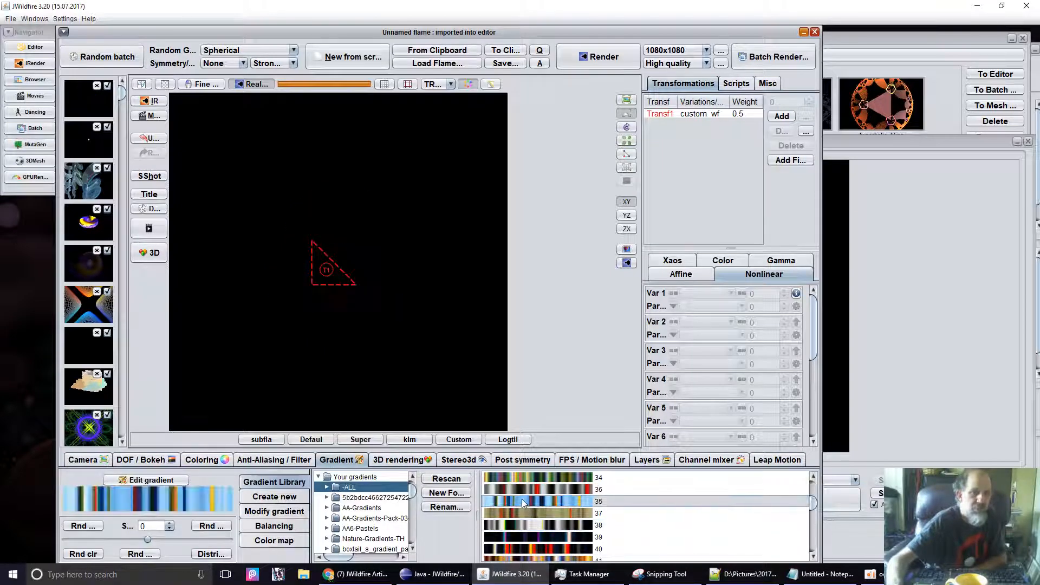
{"action": "left_click", "coordinate": [201, 460]}
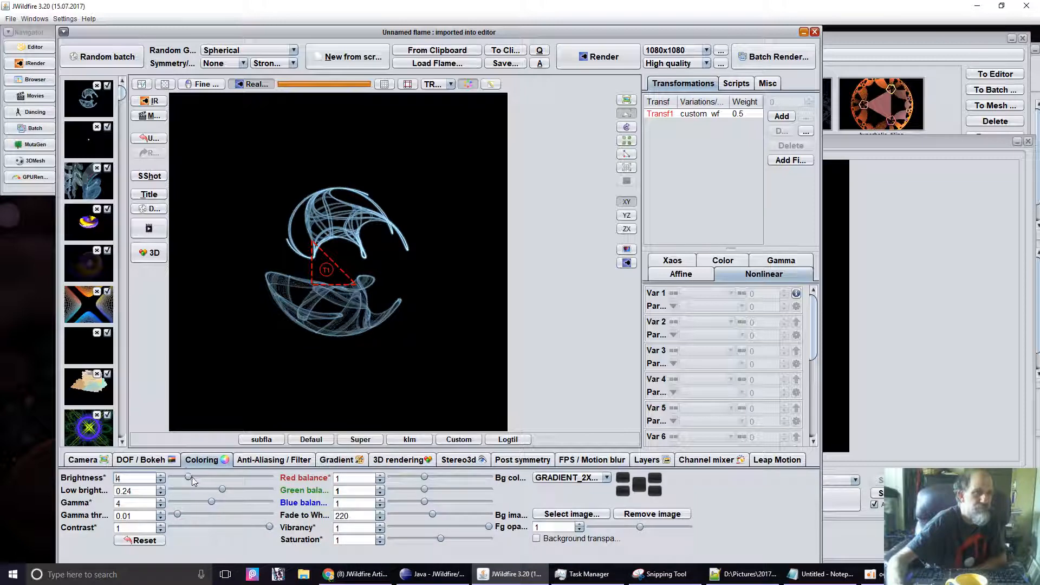
{"action": "left_click_drag", "start_coordinate": [210, 476], "coordinate": [270, 476]}
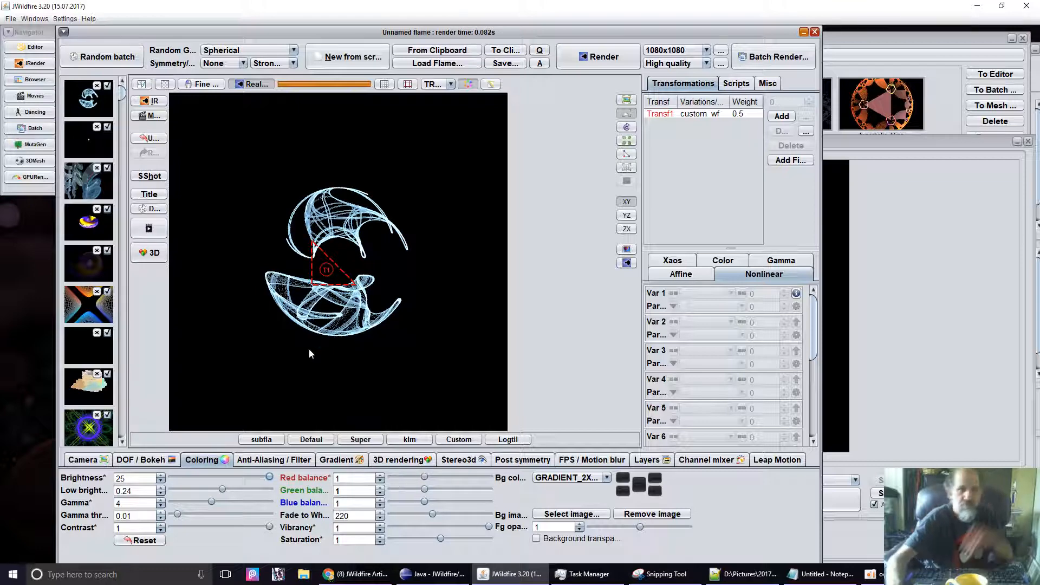
Step: Try several larger amounts for custom_wf on the first transform, such as 1.764 and 1.272, and set the amount back to 1
{"action": "left_click", "coordinate": [326, 273]}
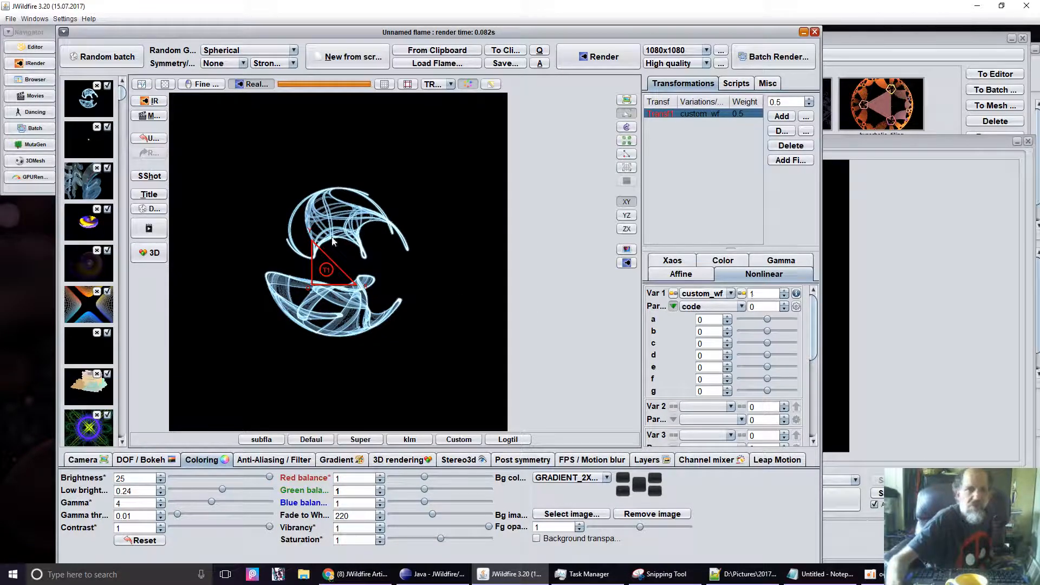
{"action": "left_click_drag", "start_coordinate": [754, 292], "coordinate": [819, 294]}
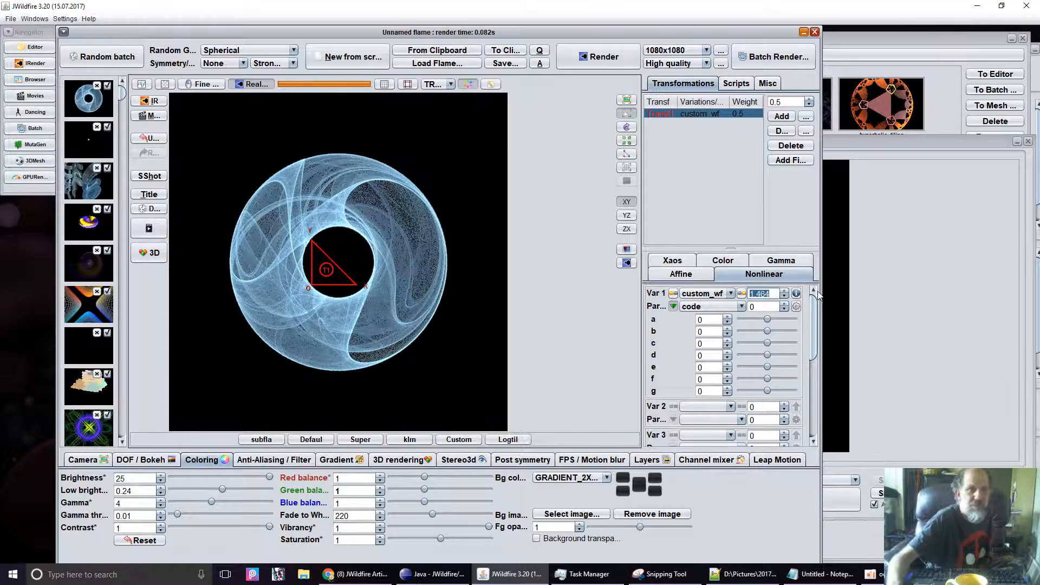
{"action": "type", "text": "1.644"}
{"action": "key", "text": "Return"}
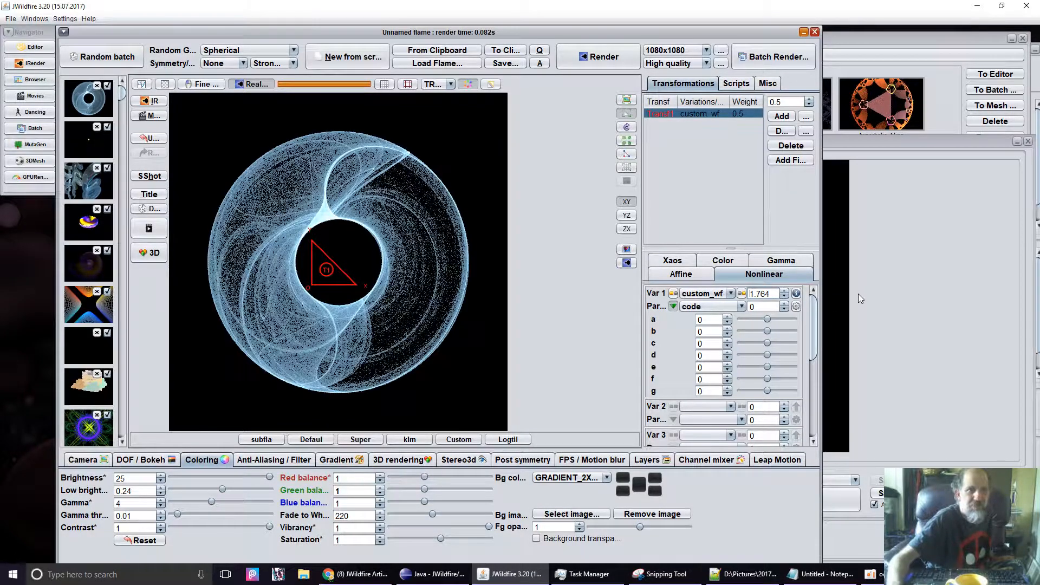
{"action": "left_click_drag", "start_coordinate": [816, 303], "coordinate": [791, 305]}
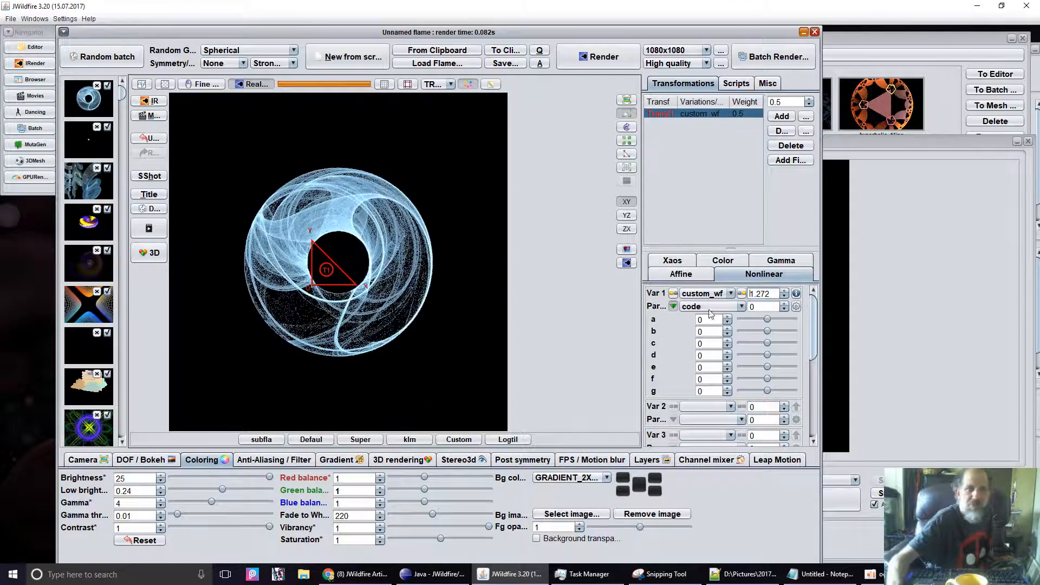
{"action": "double_click", "coordinate": [767, 295]}
{"action": "type", "text": "1"}
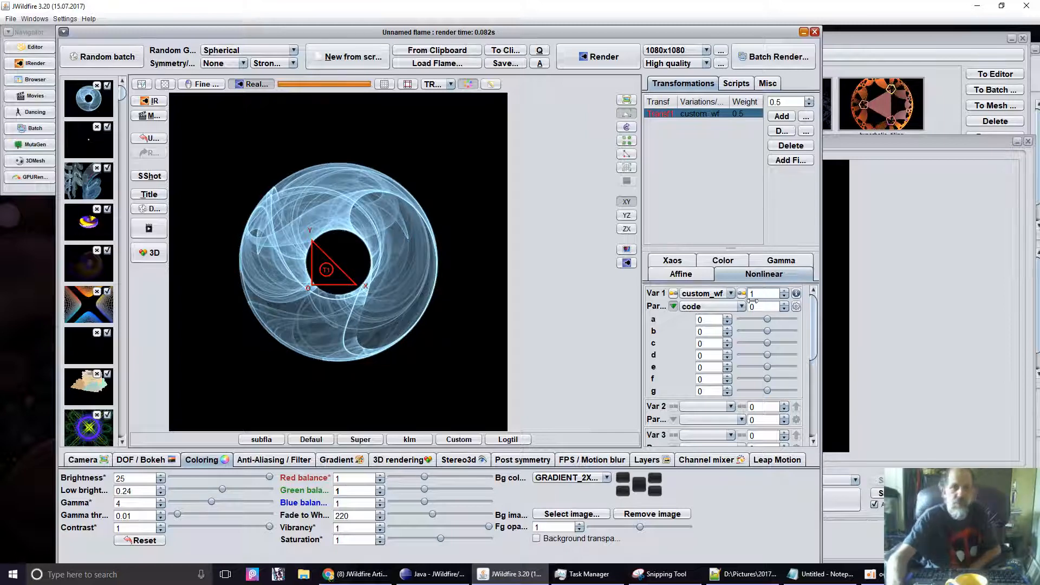
{"action": "key", "text": "Return"}
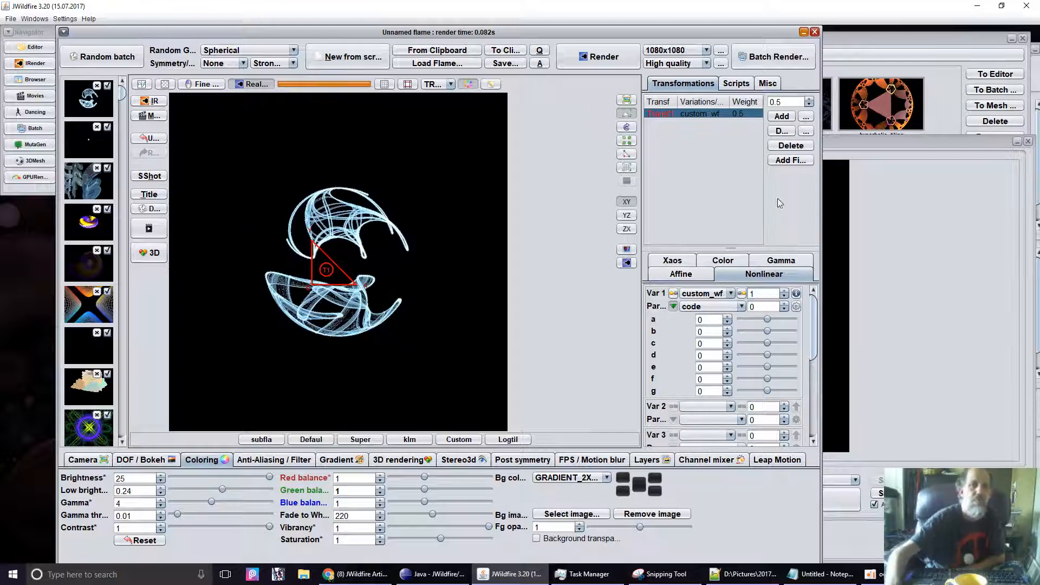
Step: Add a second transform, then rotate its triangle and place it below and to the right of the first
{"action": "left_click", "coordinate": [782, 116]}
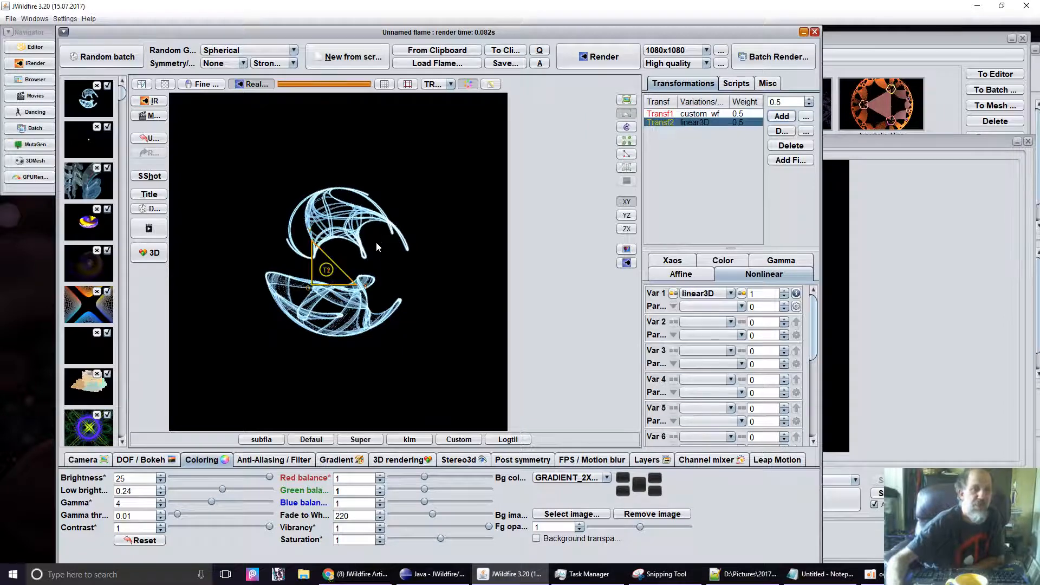
{"action": "left_click_drag", "start_coordinate": [307, 283], "coordinate": [359, 318]}
Step: Move the first transform's triangle to the lower left edge of the flame and make it slightly smaller
{"action": "left_click", "coordinate": [321, 276]}
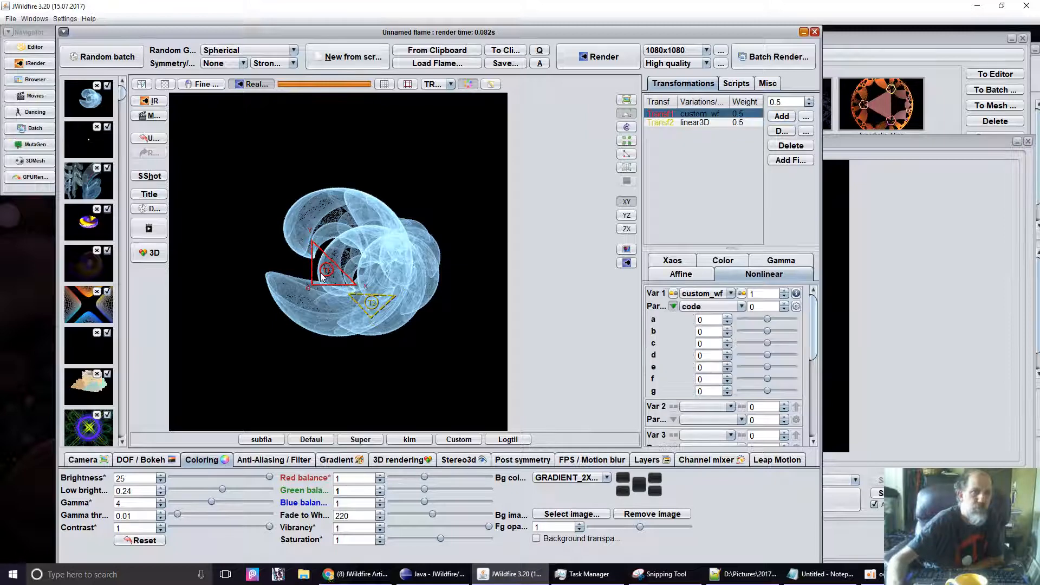
{"action": "left_click_drag", "start_coordinate": [322, 277], "coordinate": [269, 296]}
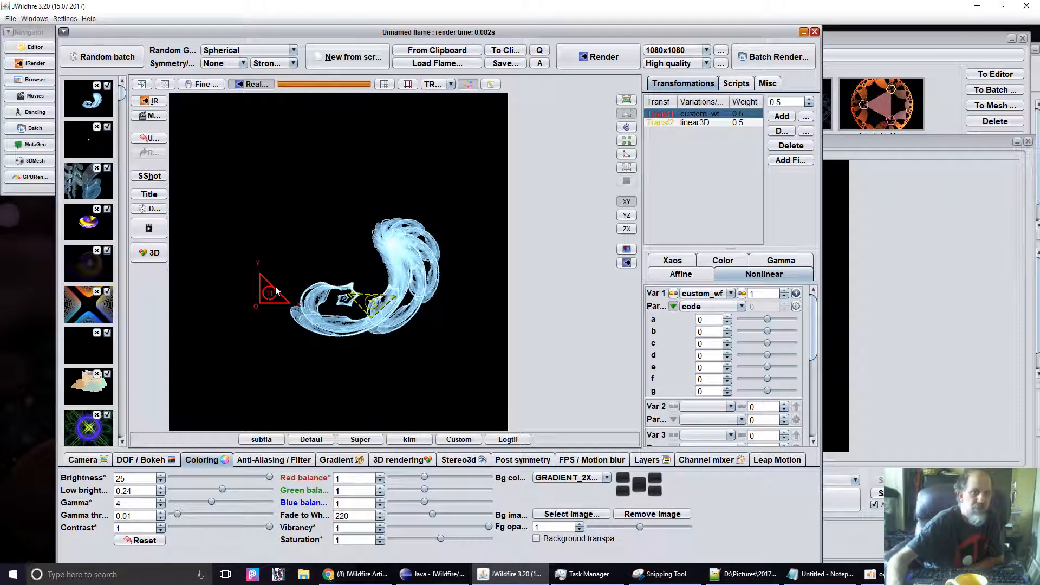
{"action": "scroll", "coordinate": [275, 287], "scroll_direction": "up", "scroll_amount": 1}
{"action": "scroll", "coordinate": [276, 291], "scroll_direction": "up", "scroll_amount": 2}
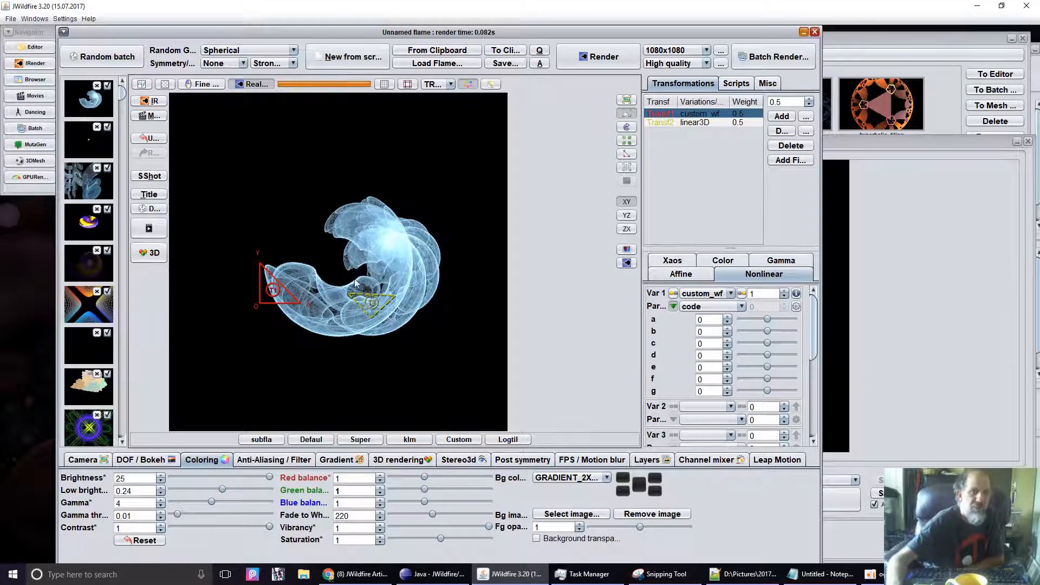
Step: Move the second transform's triangle down and to the right, and reposition it near the upper middle of the flame
{"action": "left_click", "coordinate": [378, 307]}
{"action": "left_click_drag", "start_coordinate": [377, 307], "coordinate": [410, 330]}
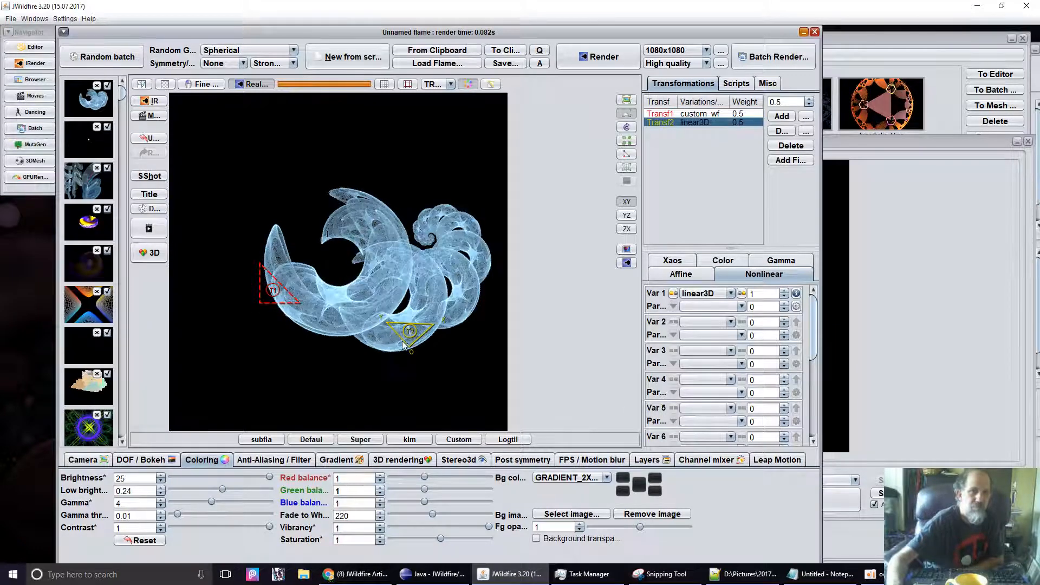
{"action": "left_click_drag", "start_coordinate": [356, 372], "coordinate": [352, 166]}
{"action": "left_click_drag", "start_coordinate": [351, 170], "coordinate": [350, 173]}
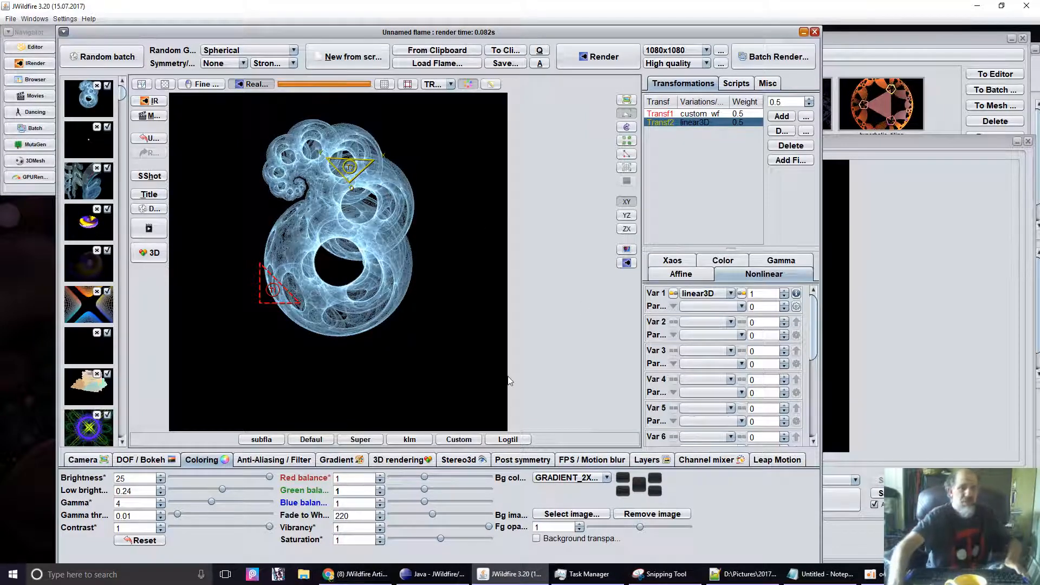
Step: Select the first transform, then in the Notepad code replace the constant 2.0 with a in the xx formula and b in the yy formula
{"action": "left_click", "coordinate": [699, 114]}
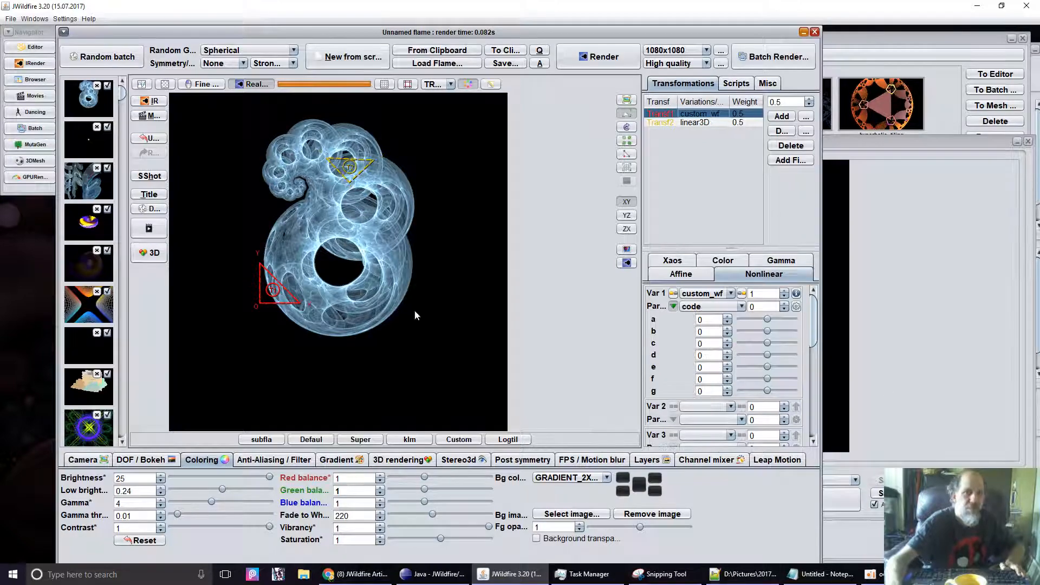
{"action": "key", "text": "alt+Tab"}
{"action": "scroll", "coordinate": [360, 395], "scroll_direction": "up", "scroll_amount": 5}
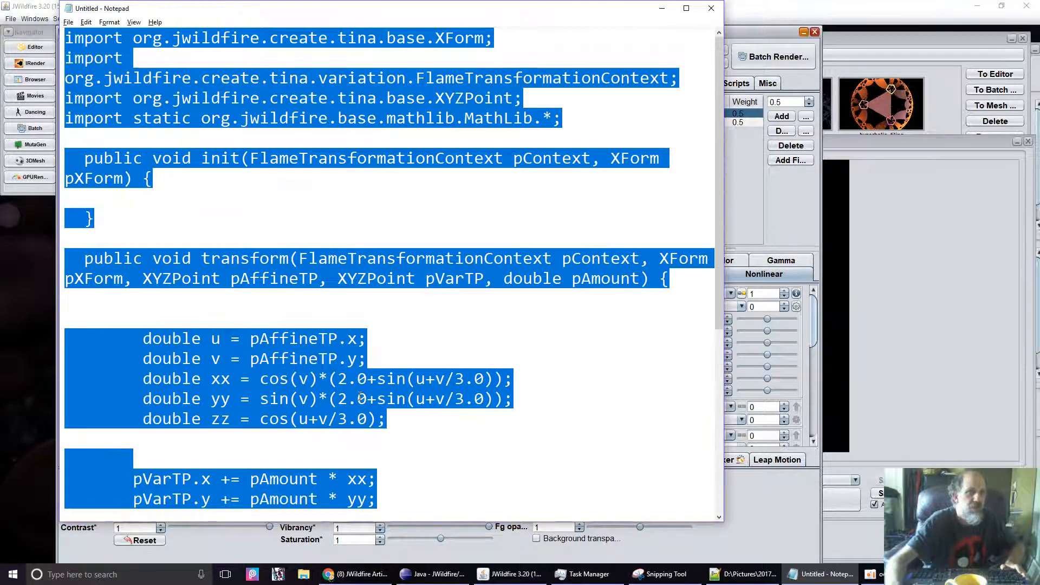
{"action": "scroll", "coordinate": [360, 397], "scroll_direction": "down", "scroll_amount": 5}
{"action": "scroll", "coordinate": [360, 395], "scroll_direction": "up", "scroll_amount": 3}
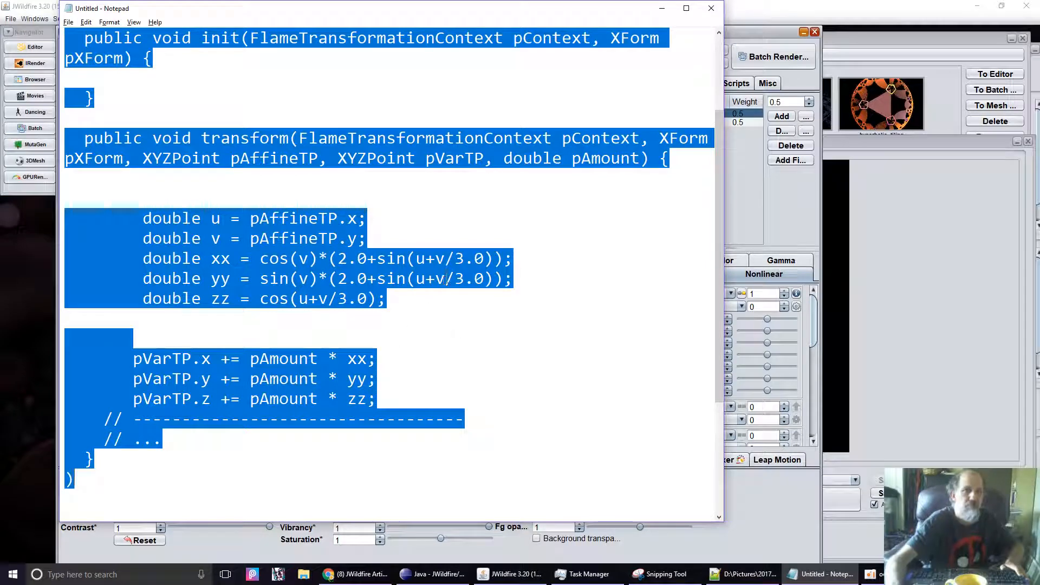
{"action": "key", "text": "alt+Tab"}
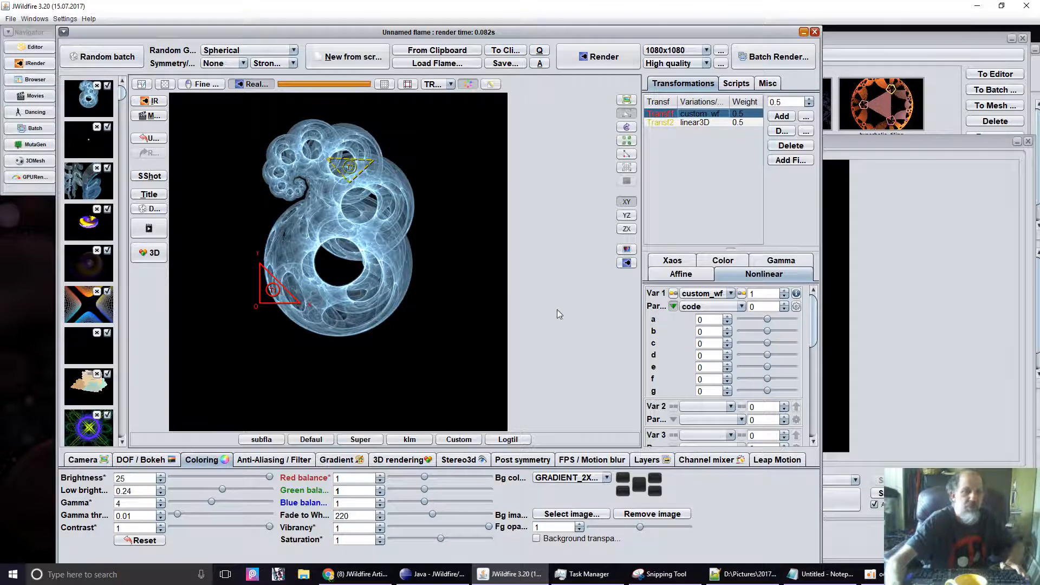
{"action": "key", "text": "alt+Tab"}
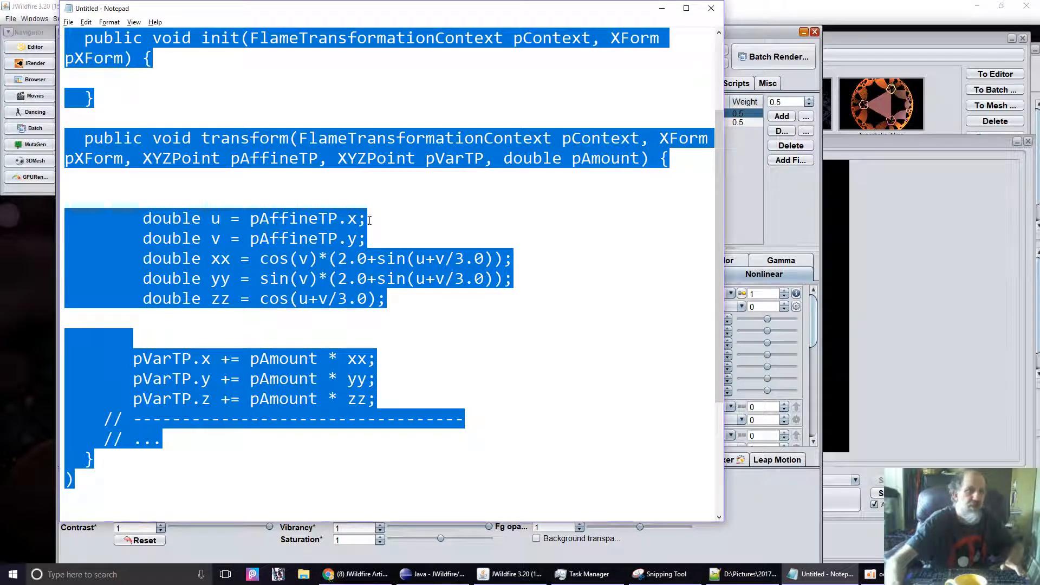
{"action": "left_click", "coordinate": [344, 261]}
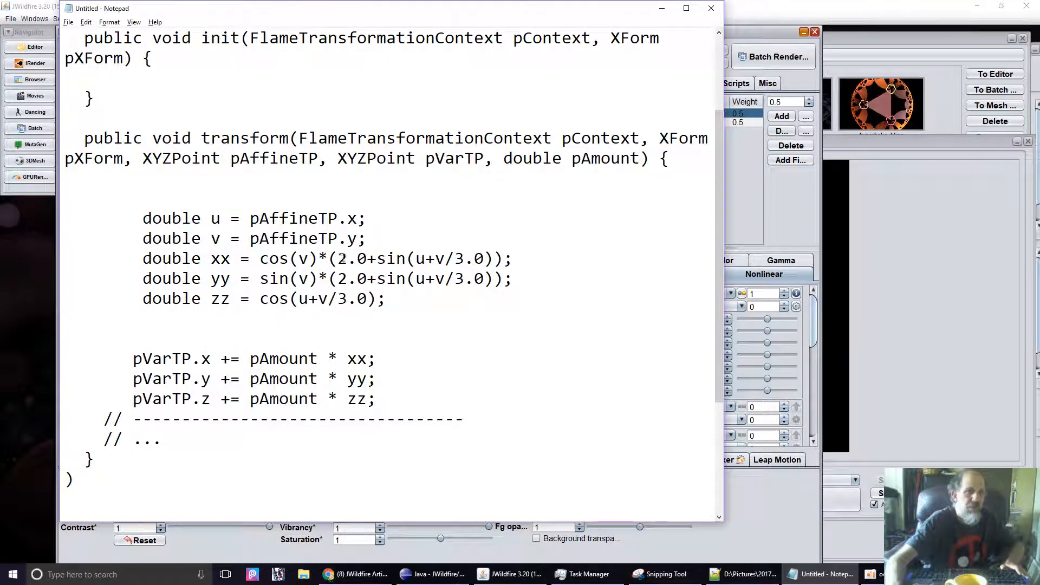
{"action": "left_click_drag", "start_coordinate": [338, 259], "coordinate": [367, 254]}
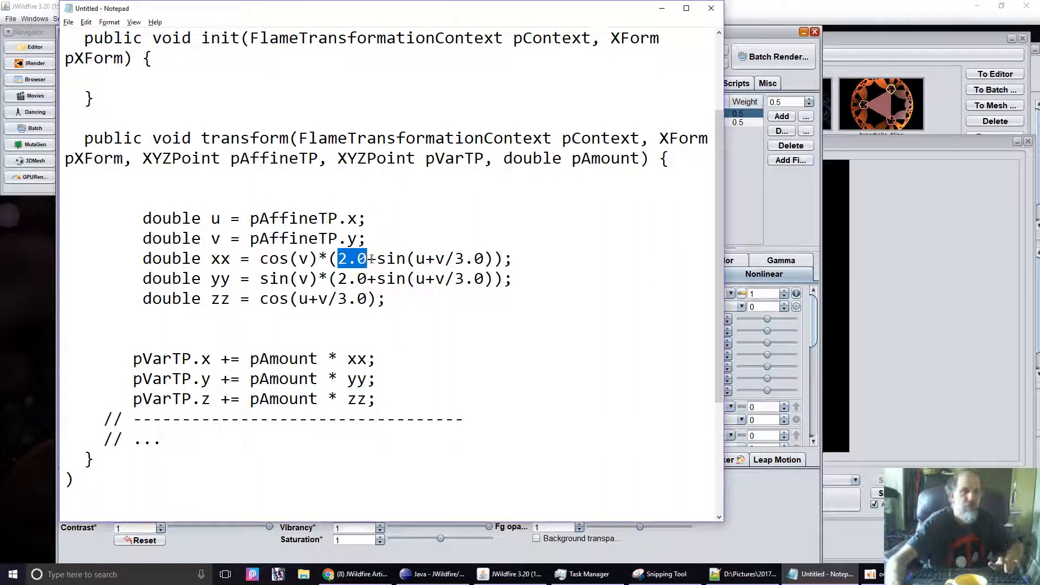
{"action": "type", "text": "a"}
{"action": "left_click_drag", "start_coordinate": [340, 278], "coordinate": [365, 278]}
{"action": "type", "text": "b"}
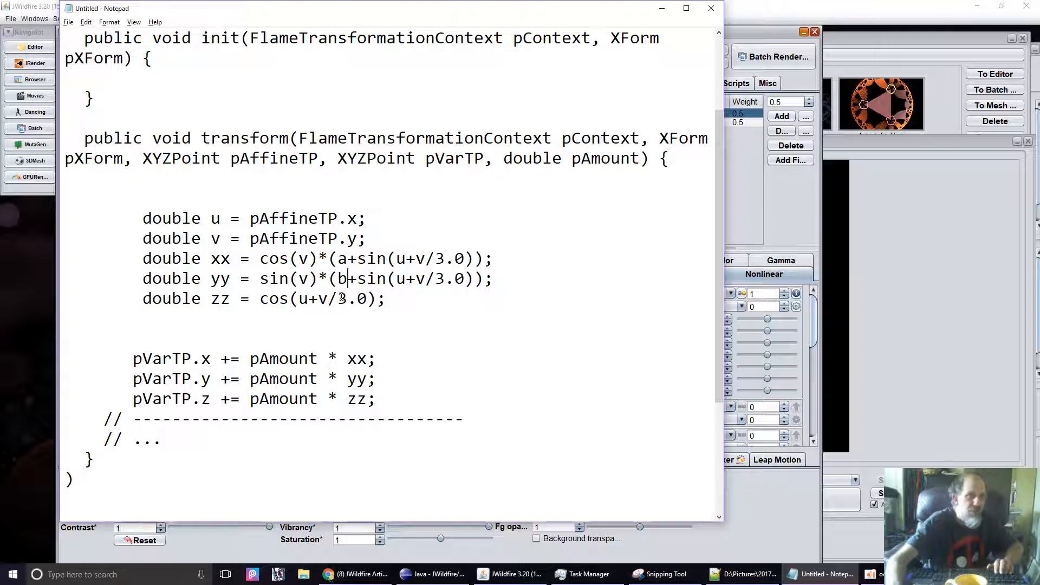
Step: Replace the divisor 3.0 in the zz formula with the variable c
{"action": "left_click_drag", "start_coordinate": [341, 299], "coordinate": [366, 298]}
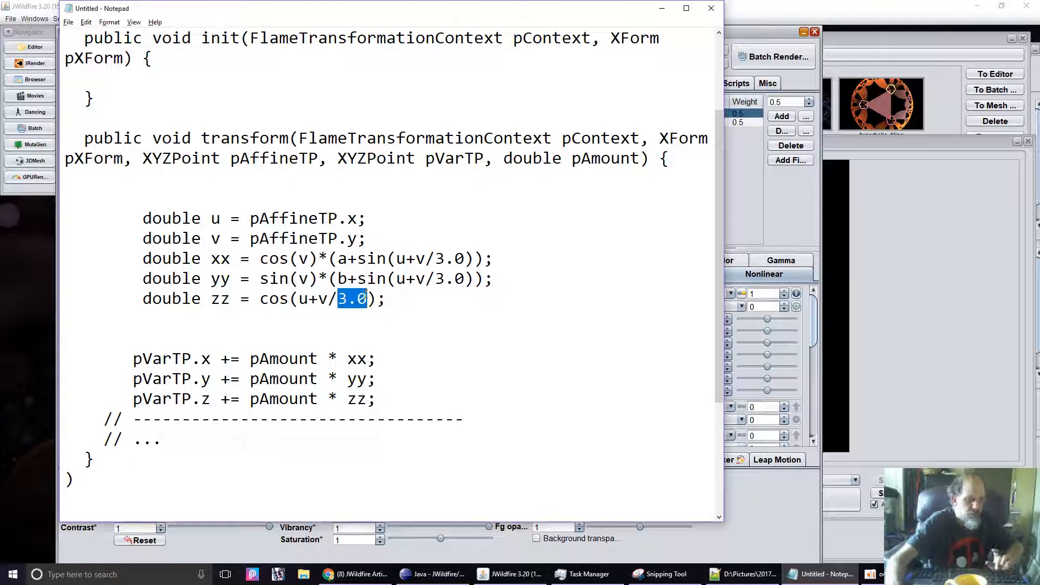
{"action": "type", "text": "c"}
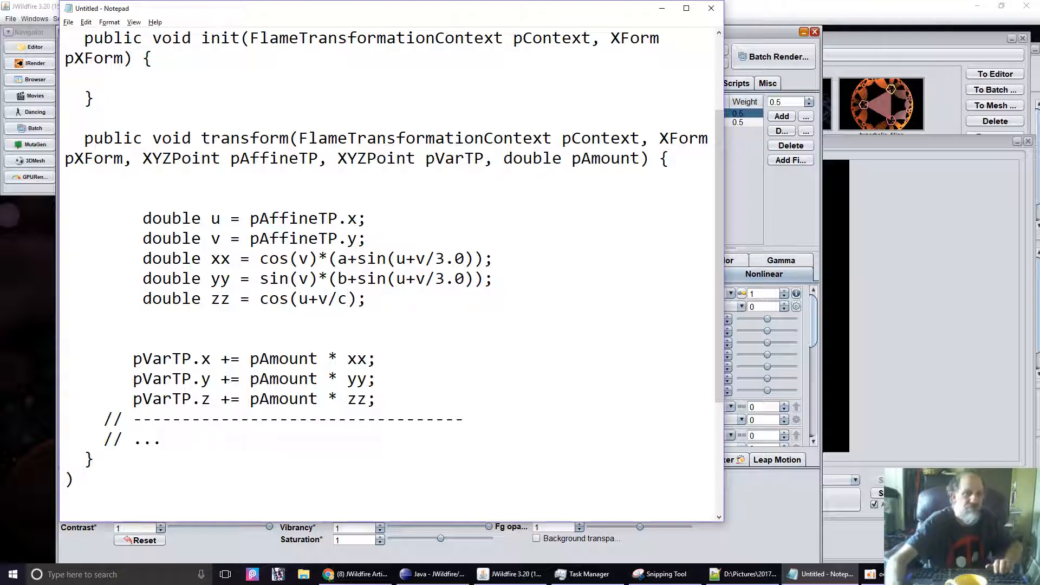
{"action": "key", "text": "ctrl+z"}
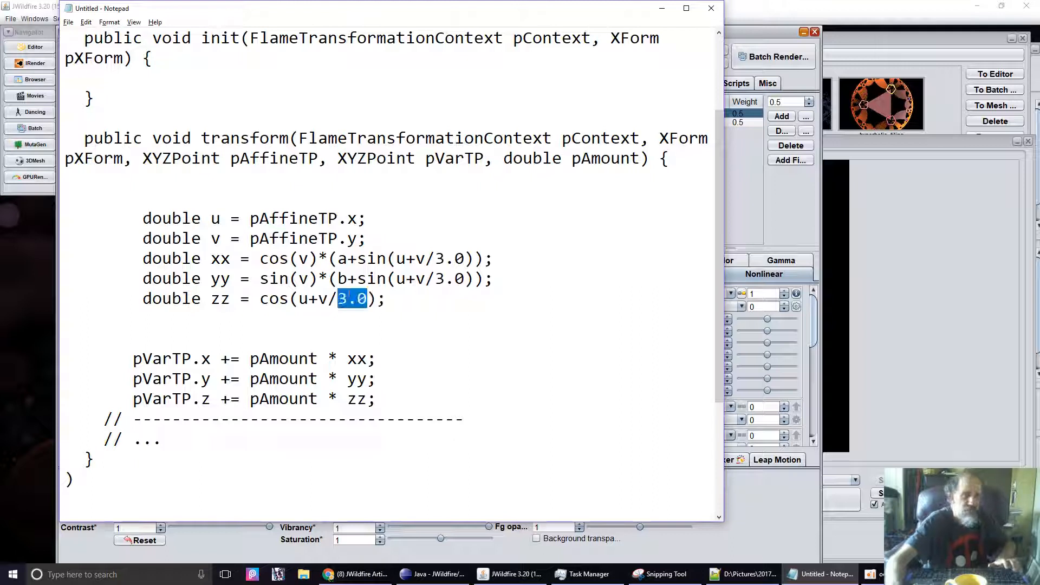
{"action": "left_click", "coordinate": [340, 279]}
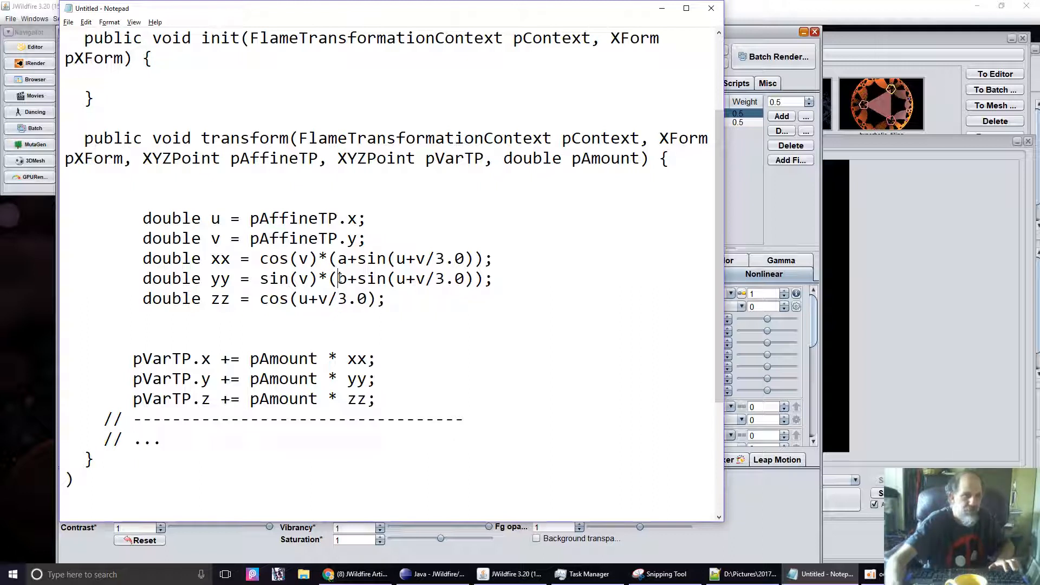
{"action": "key", "text": "ctrl+z"}
{"action": "key", "text": "ctrl+z"}
{"action": "key", "text": "ctrl+z"}
{"action": "key", "text": "ctrl+z"}
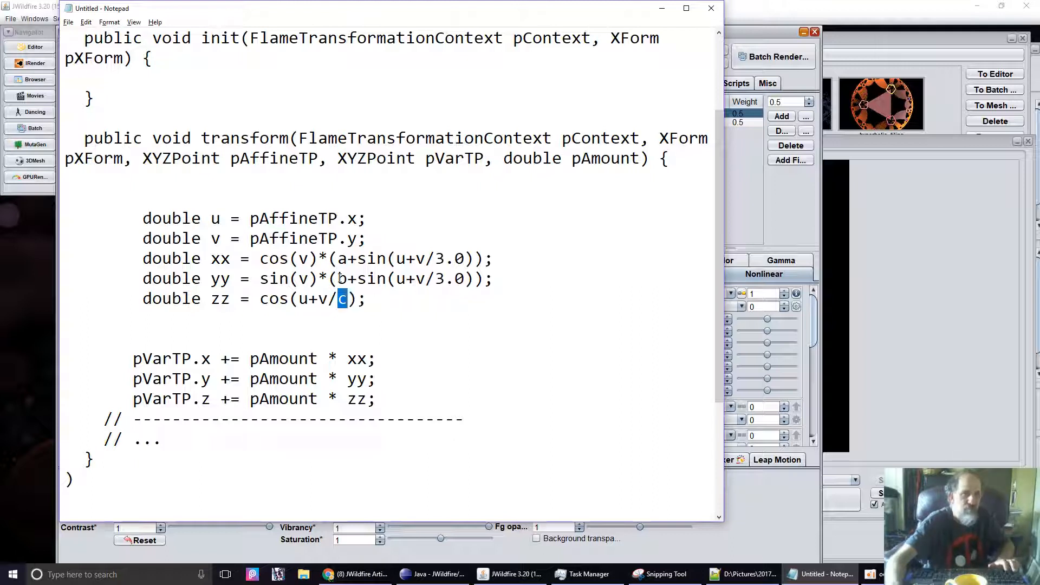
{"action": "key", "text": "ctrl+z"}
{"action": "key", "text": "ctrl+z"}
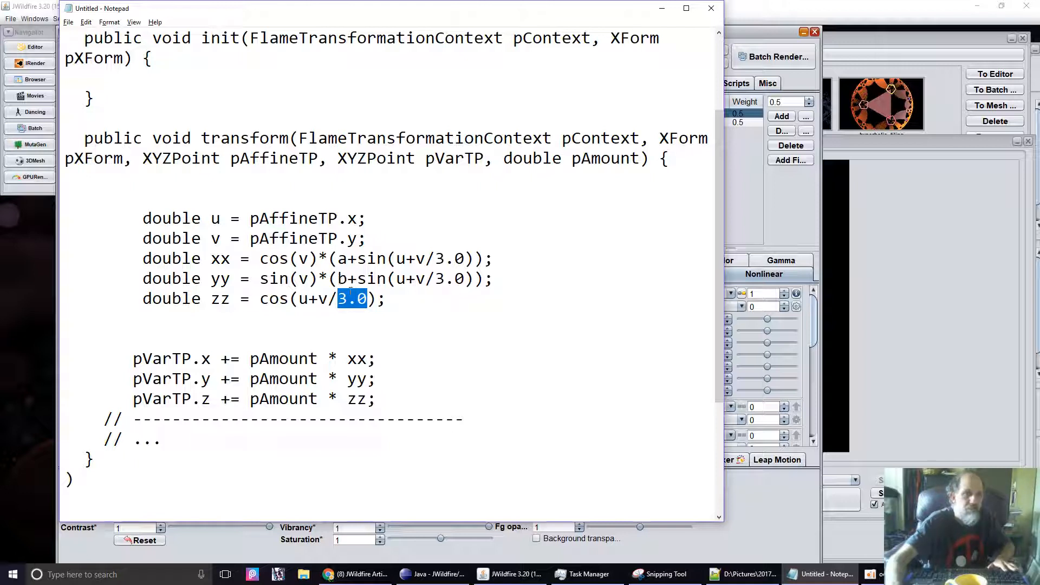
{"action": "type", "text": "c"}
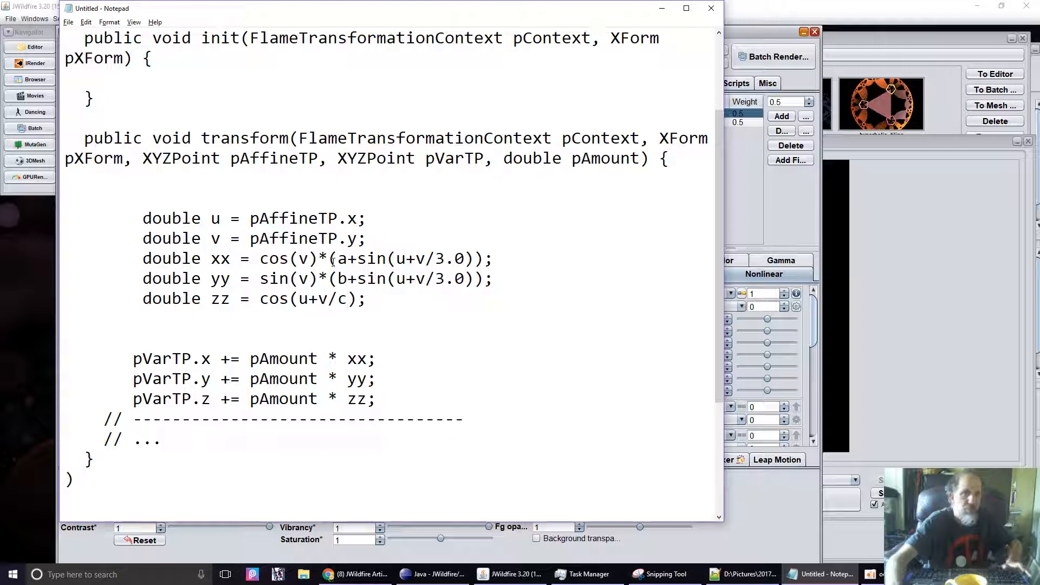
Step: Replace the divisor 3.0 with d in the xx formula and with e in the yy formula
{"action": "left_click_drag", "start_coordinate": [437, 258], "coordinate": [466, 255]}
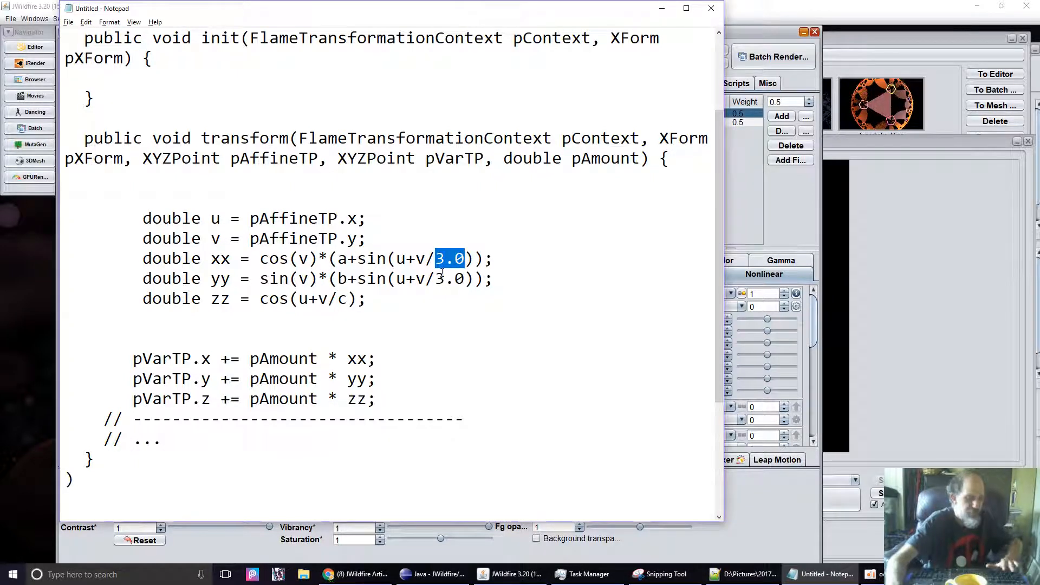
{"action": "type", "text": "d"}
{"action": "left_click_drag", "start_coordinate": [438, 280], "coordinate": [461, 276]}
{"action": "type", "text": "e"}
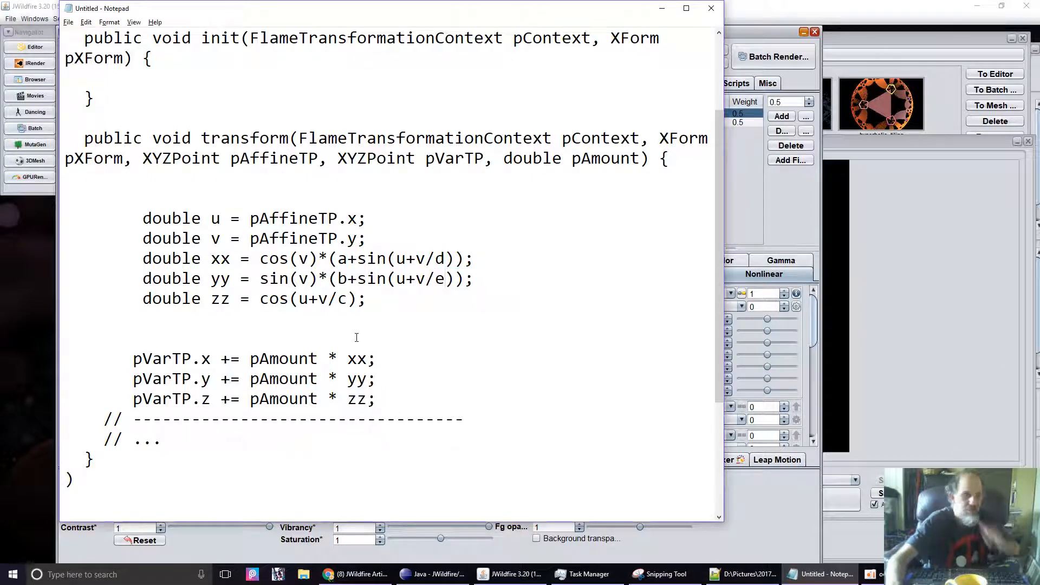
Step: Copy all of the Notepad text, switch back to JWildfire and take a snapshot of the current flame
{"action": "key", "text": "ctrl+a"}
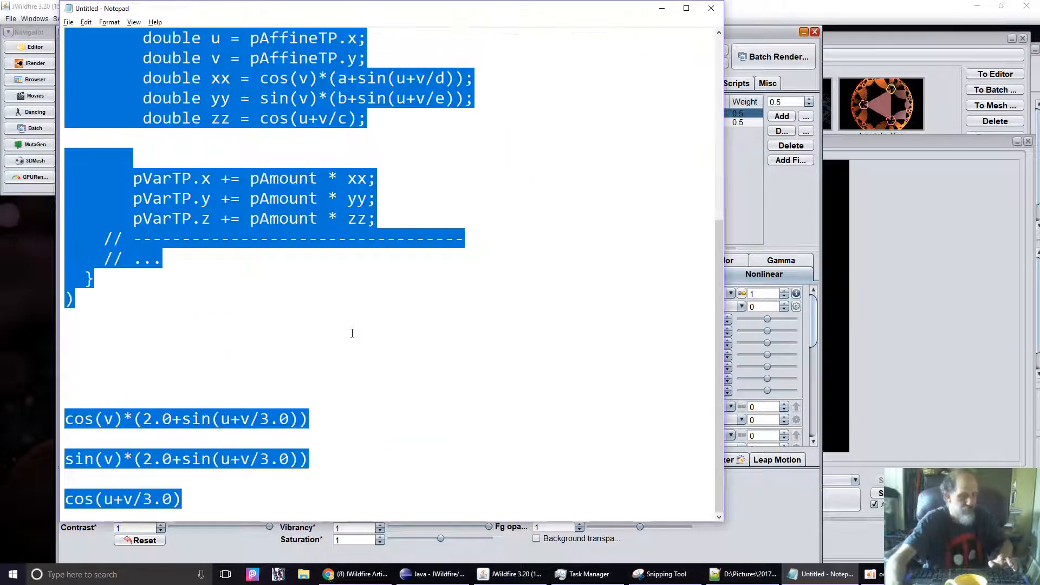
{"action": "key", "text": "alt+Tab"}
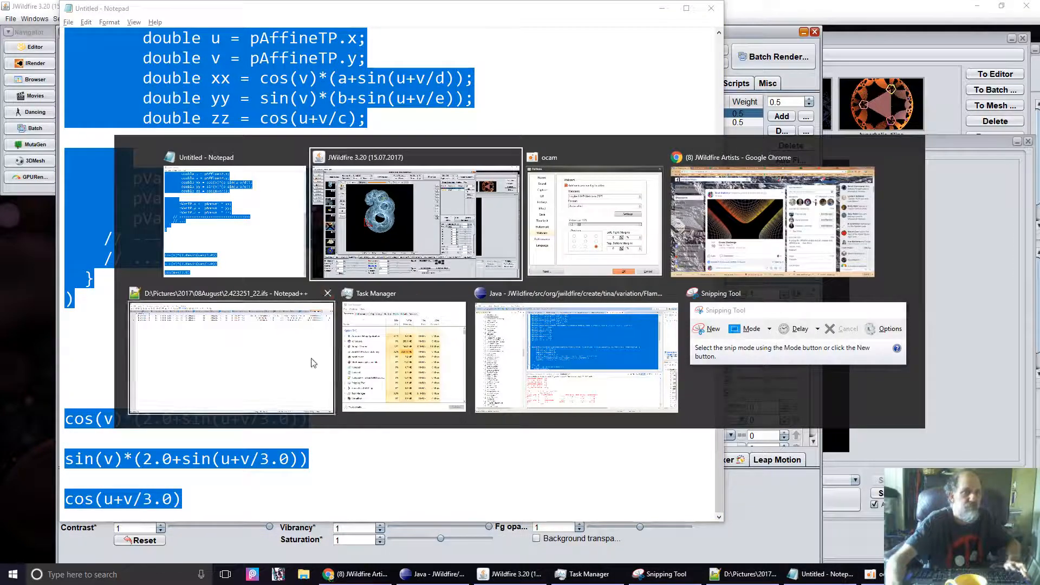
{"action": "left_click", "coordinate": [398, 220]}
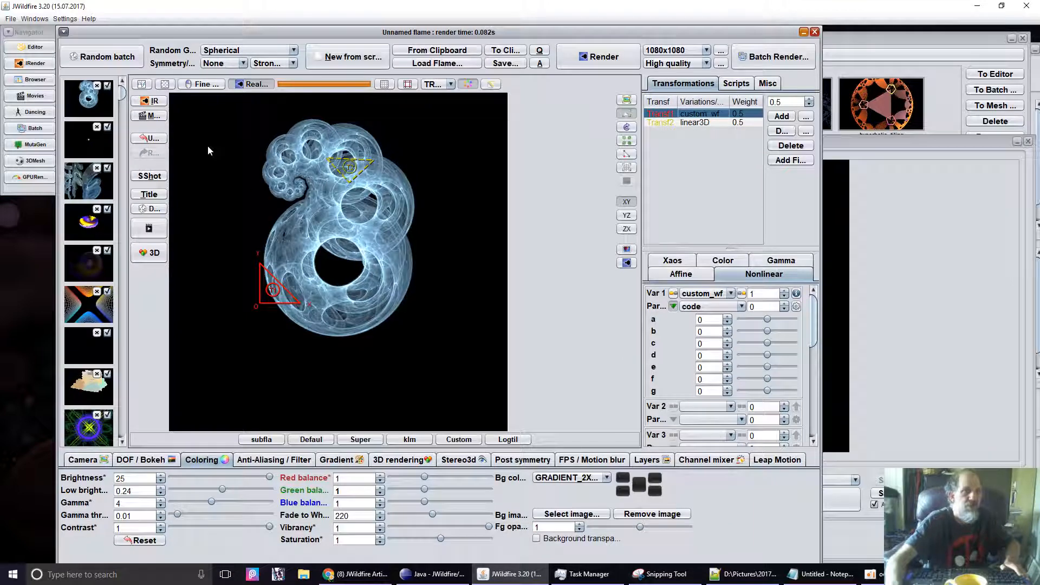
{"action": "left_click", "coordinate": [149, 175]}
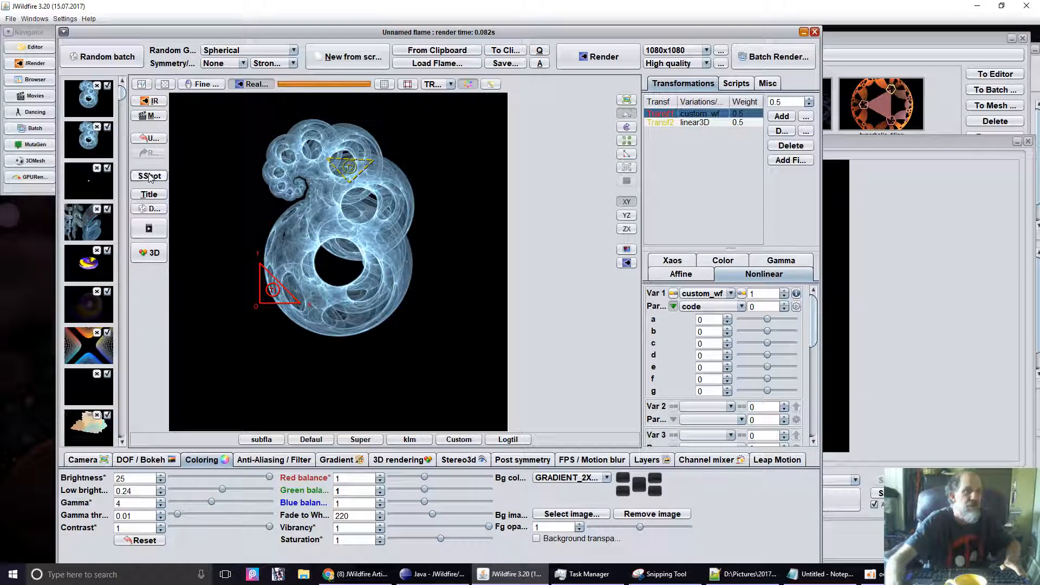
Step: Replace custom_wf's code with the copied version, delete the stray parenthesis and loose formulas after the transform method, and apply it
{"action": "left_click", "coordinate": [796, 306]}
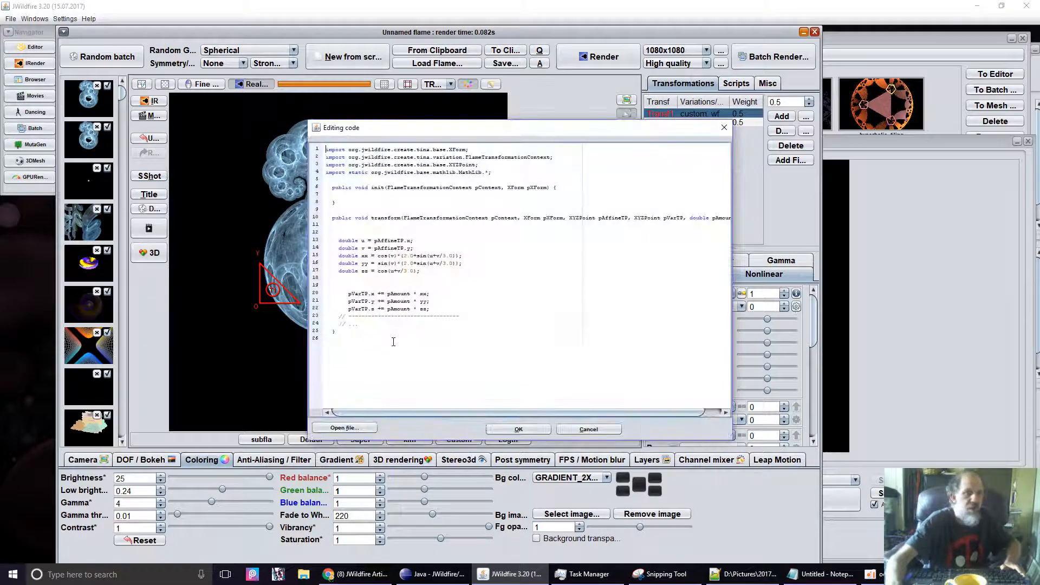
{"action": "left_click_drag", "start_coordinate": [393, 341], "coordinate": [176, 21]}
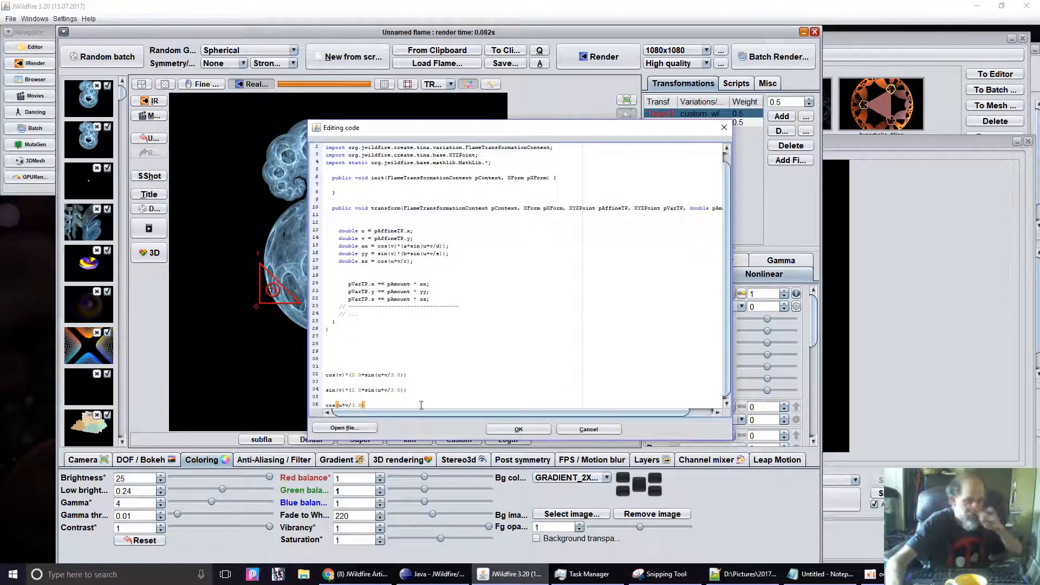
{"action": "left_click_drag", "start_coordinate": [421, 406], "coordinate": [252, 330]}
{"action": "key", "text": "Delete"}
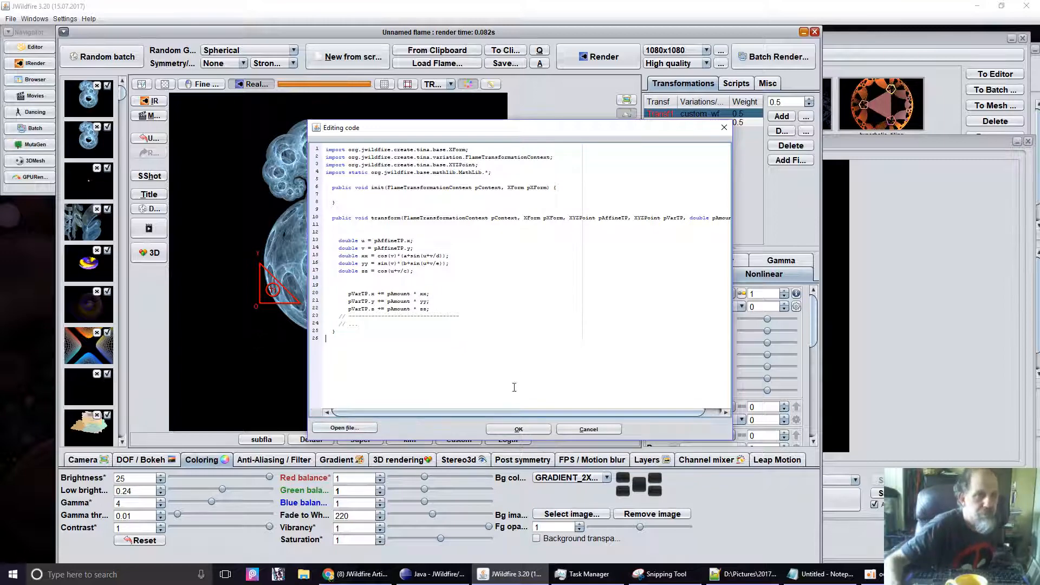
{"action": "left_click", "coordinate": [522, 430]}
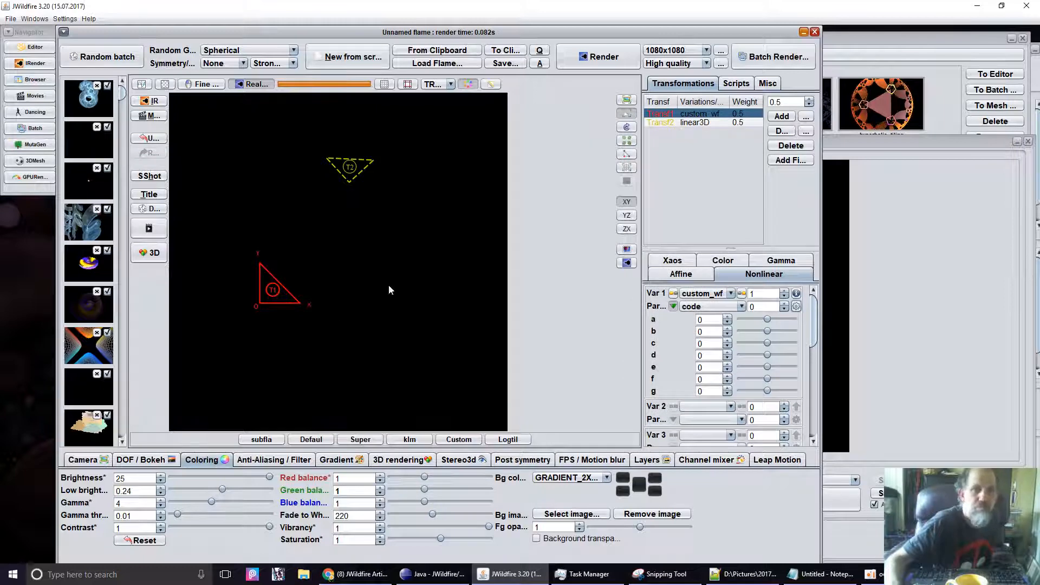
Step: Set the custom_wf parameters a and b to 2, and c, d and e to 3
{"action": "left_click", "coordinate": [711, 321]}
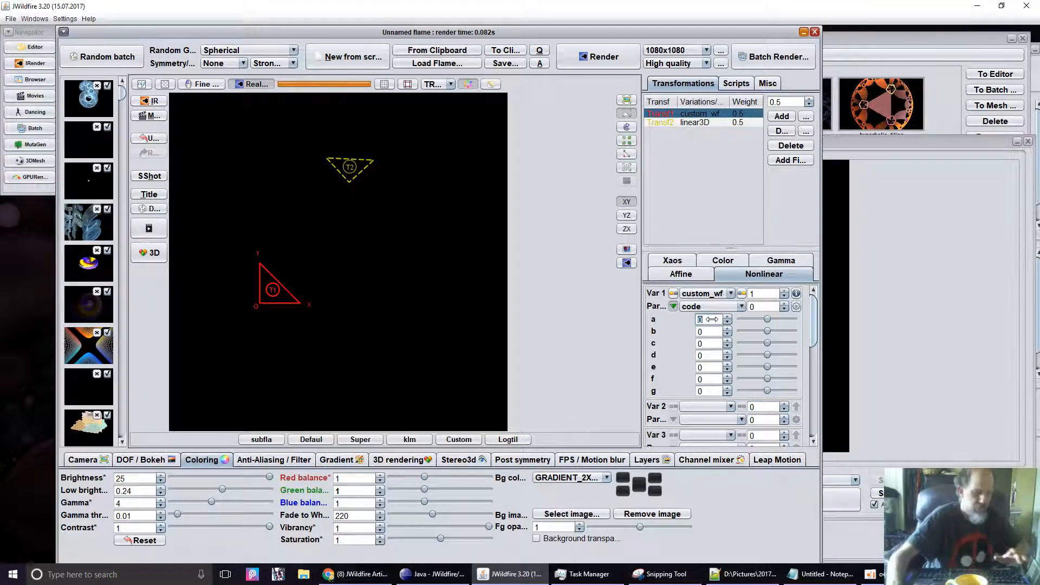
{"action": "type", "text": "2"}
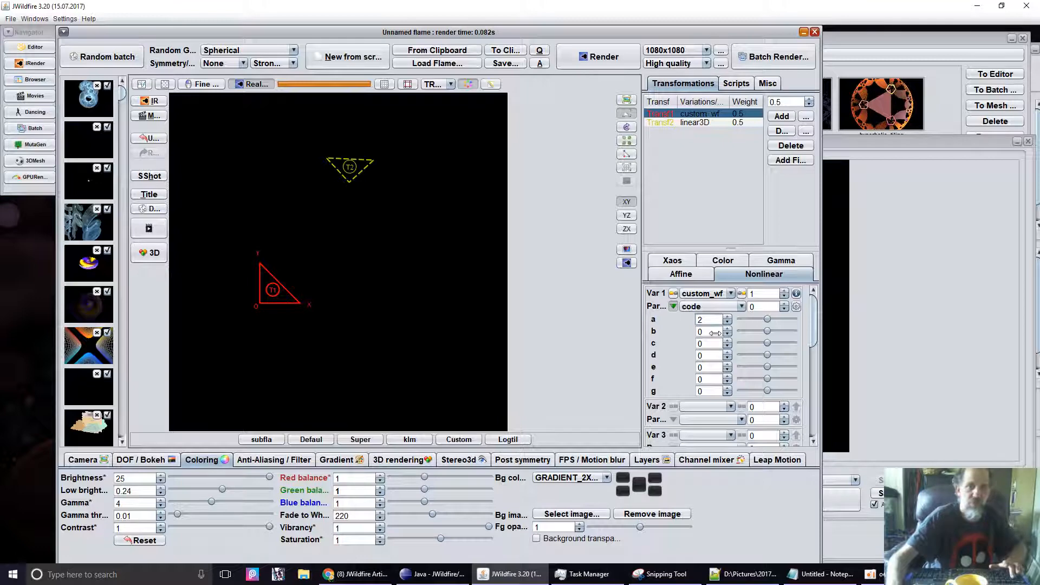
{"action": "left_click", "coordinate": [715, 333]}
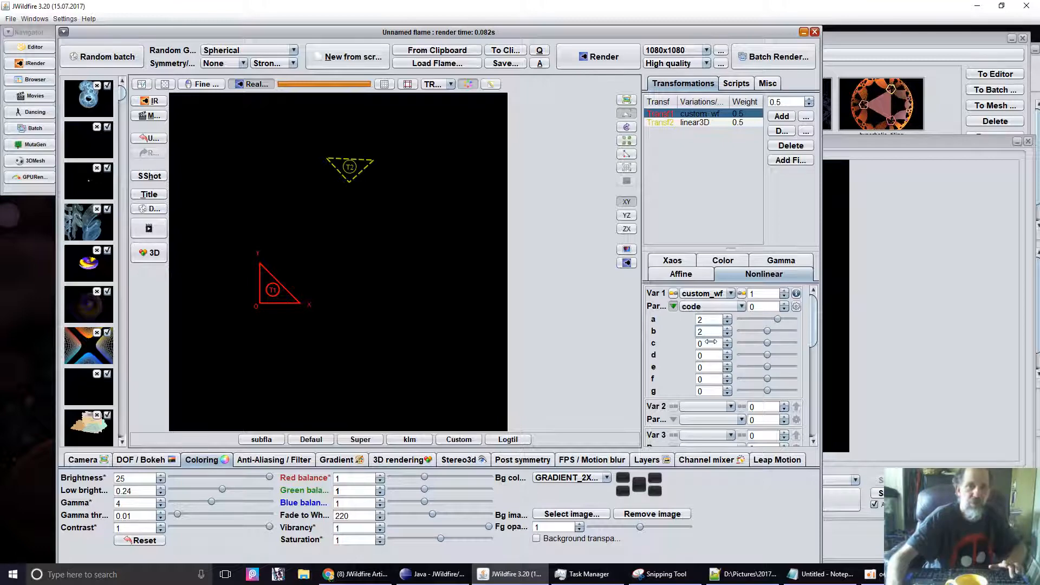
{"action": "left_click", "coordinate": [706, 344]}
{"action": "type", "text": "3"}
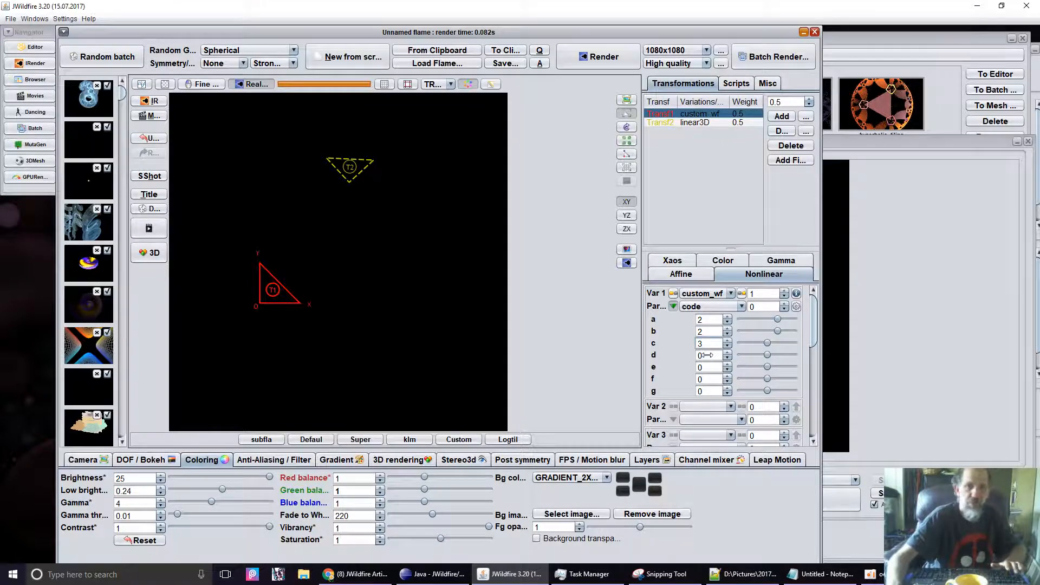
{"action": "left_click", "coordinate": [706, 355]}
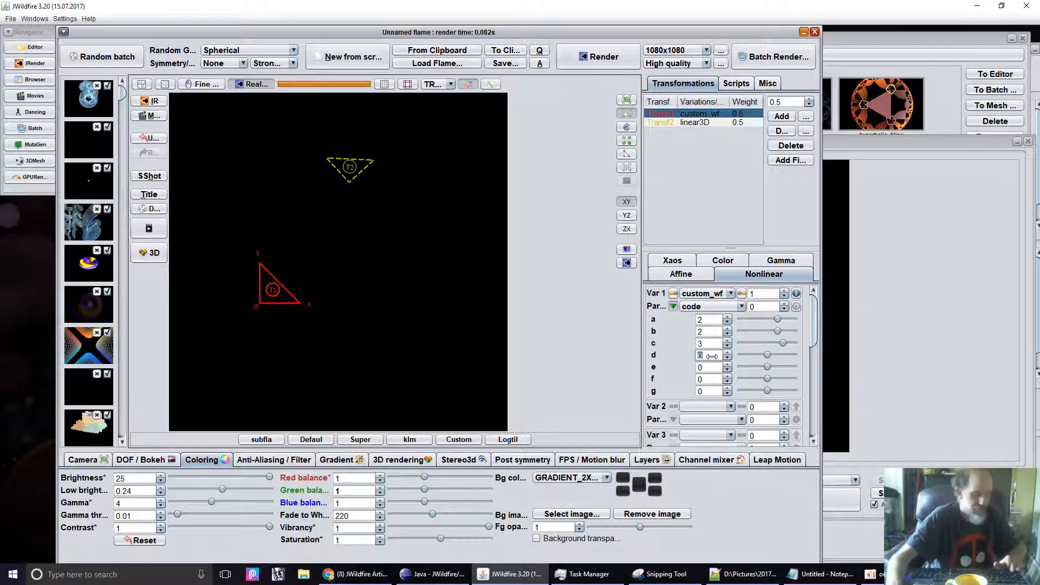
{"action": "type", "text": "3"}
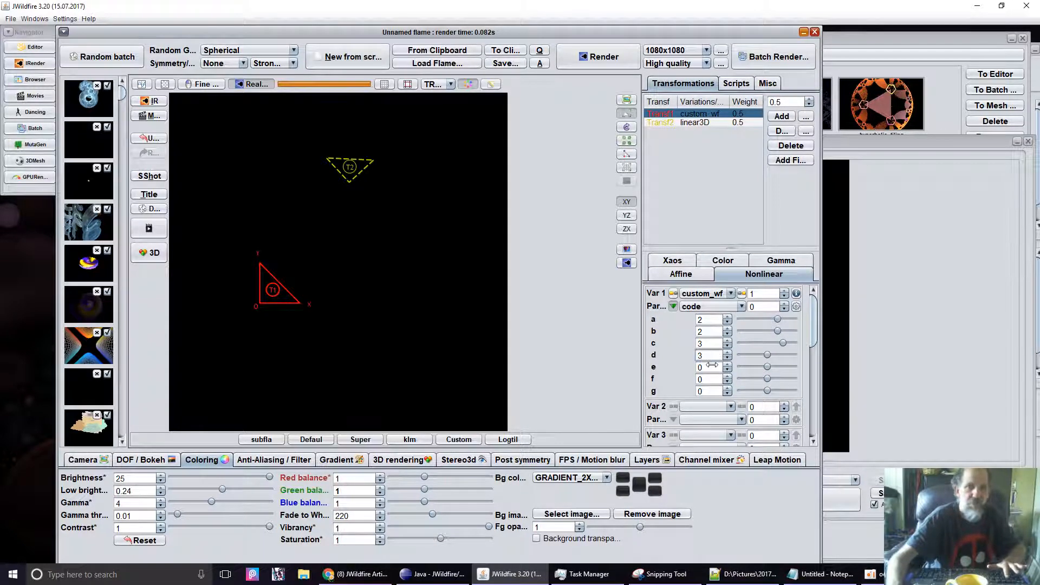
{"action": "left_click", "coordinate": [712, 365]}
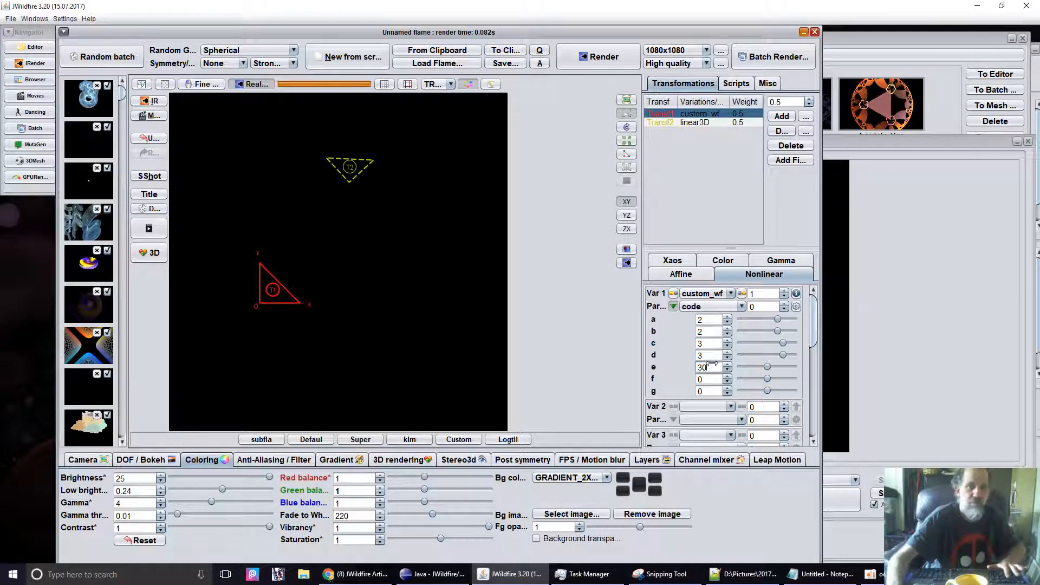
{"action": "double_click", "coordinate": [712, 363]}
{"action": "left_click", "coordinate": [710, 354]}
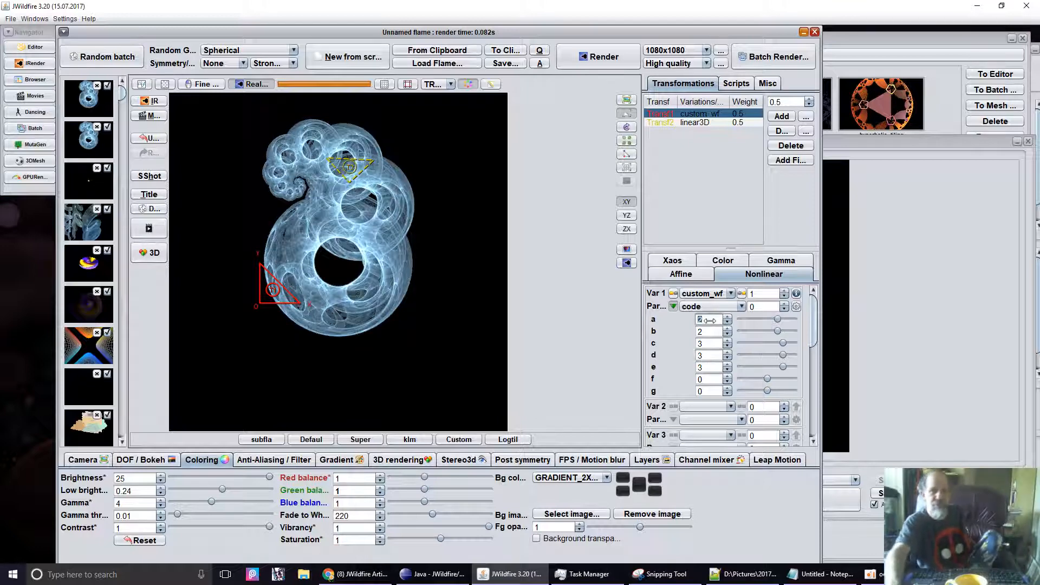
Step: Increase the custom_wf parameters a to 4.312, b to 4 and e to 5.428
{"action": "left_click_drag", "start_coordinate": [712, 318], "coordinate": [947, 356]}
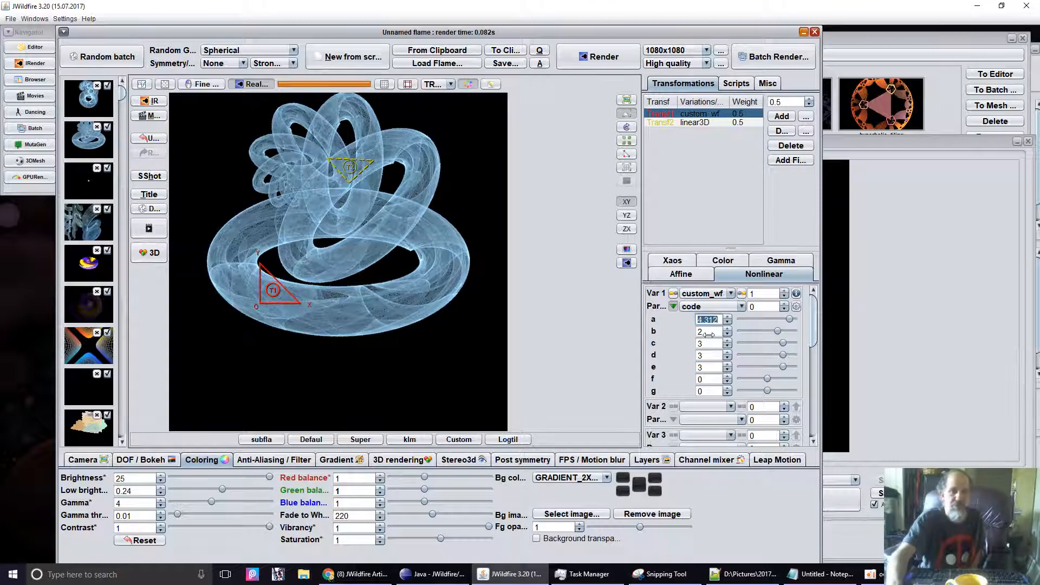
{"action": "left_click_drag", "start_coordinate": [709, 334], "coordinate": [977, 312]}
{"action": "left_click_drag", "start_coordinate": [712, 368], "coordinate": [943, 362]}
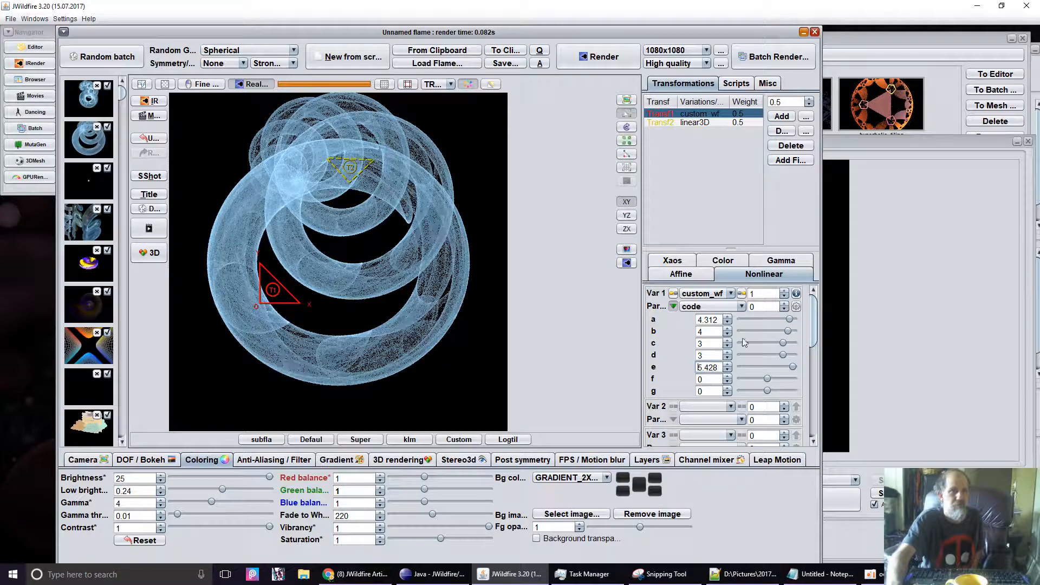
Step: Reduce custom_wf's parameter e to 0.54 and set d to -0.136
{"action": "left_click_drag", "start_coordinate": [744, 343], "coordinate": [374, 313]}
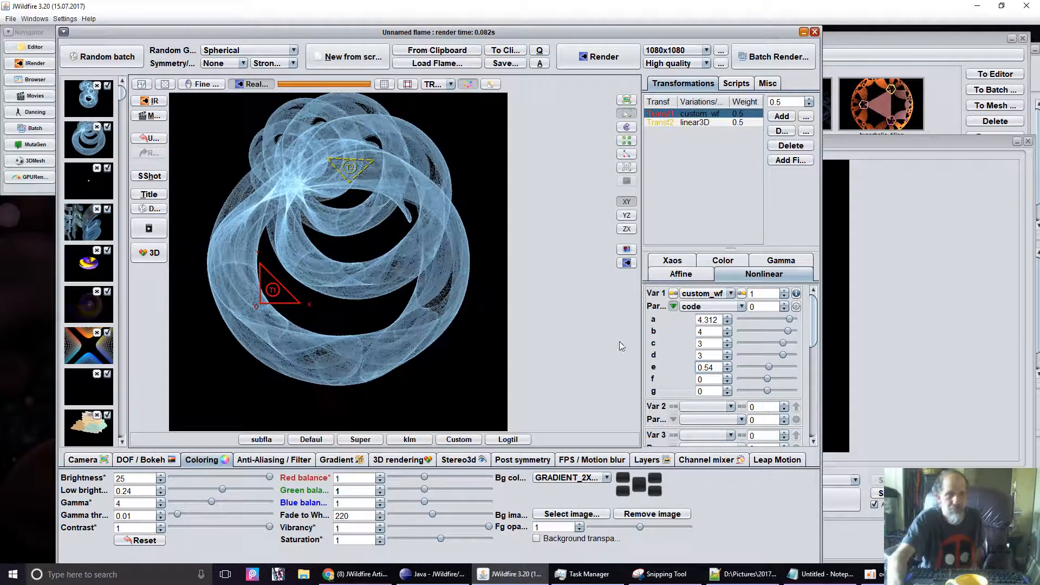
{"action": "left_click_drag", "start_coordinate": [705, 355], "coordinate": [282, 321]}
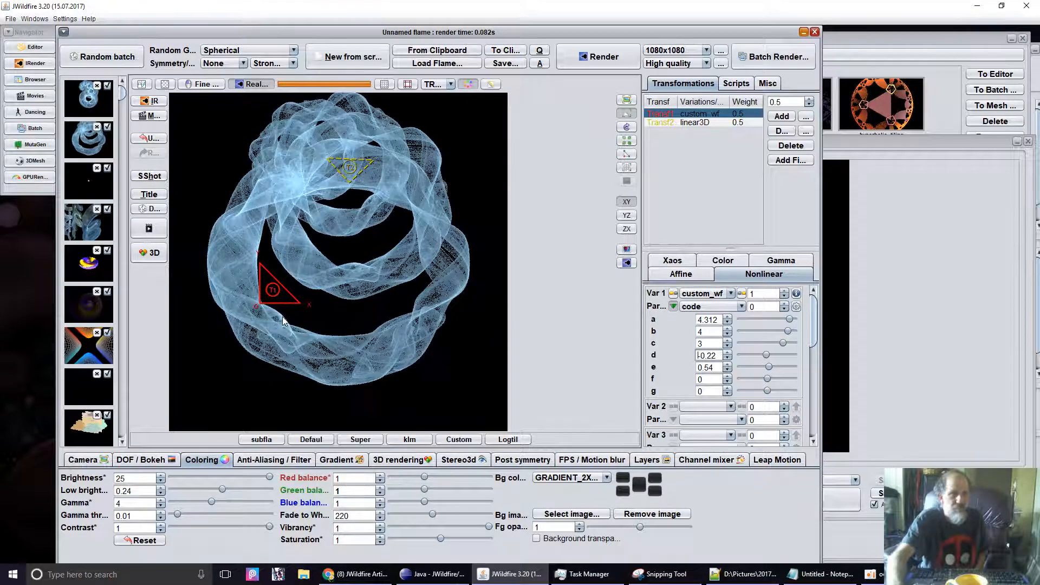
{"action": "left_click_drag", "start_coordinate": [716, 356], "coordinate": [726, 352]}
{"action": "left_click", "coordinate": [726, 353]}
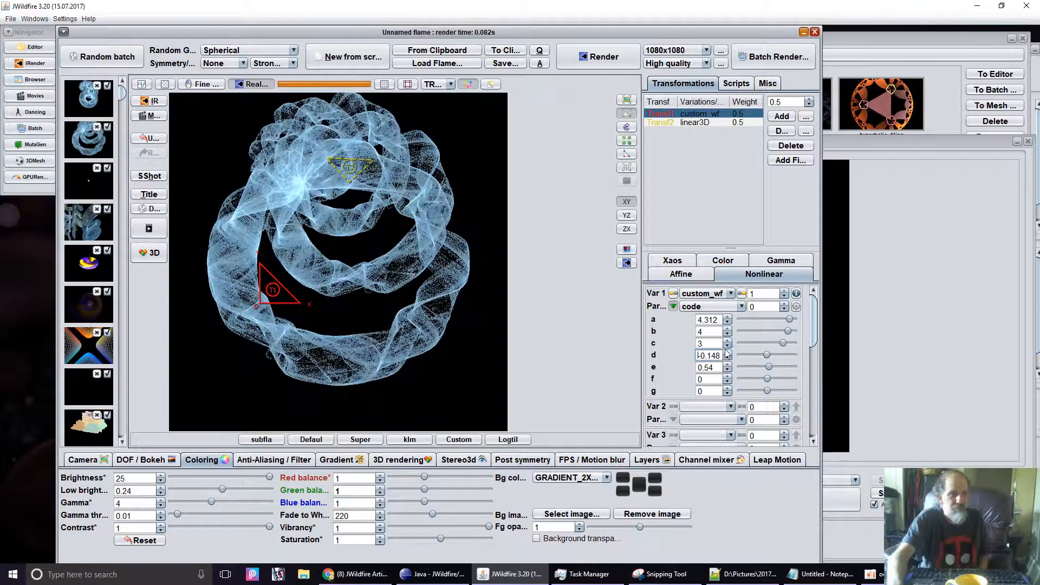
{"action": "left_click", "coordinate": [727, 352]}
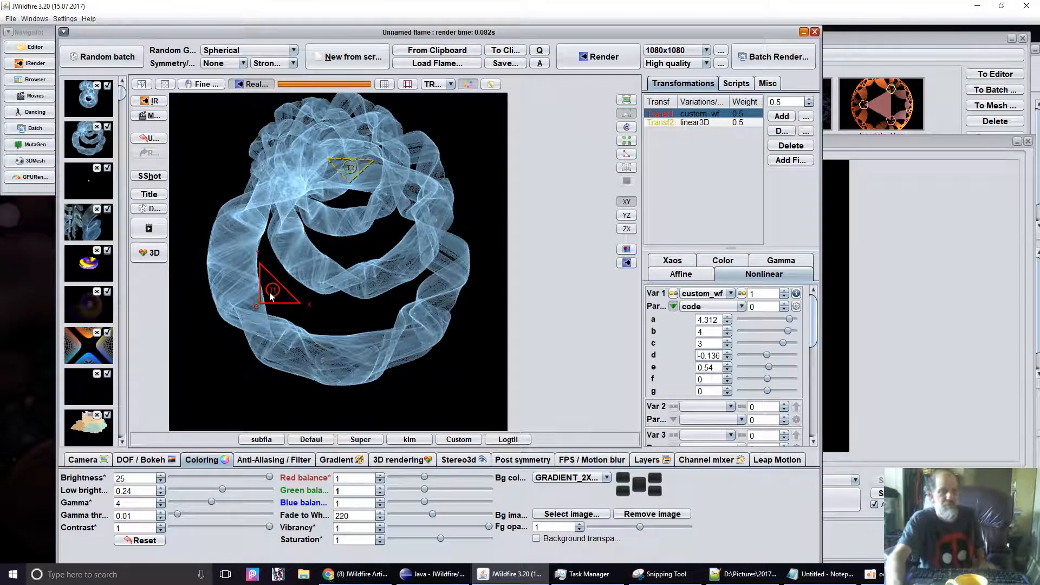
Step: Scale transform 1's triangle down slightly in the XY plane and move it to the lower middle of the flame
{"action": "scroll", "coordinate": [270, 292], "scroll_direction": "down", "scroll_amount": 3}
{"action": "scroll", "coordinate": [270, 292], "scroll_direction": "down", "scroll_amount": 2}
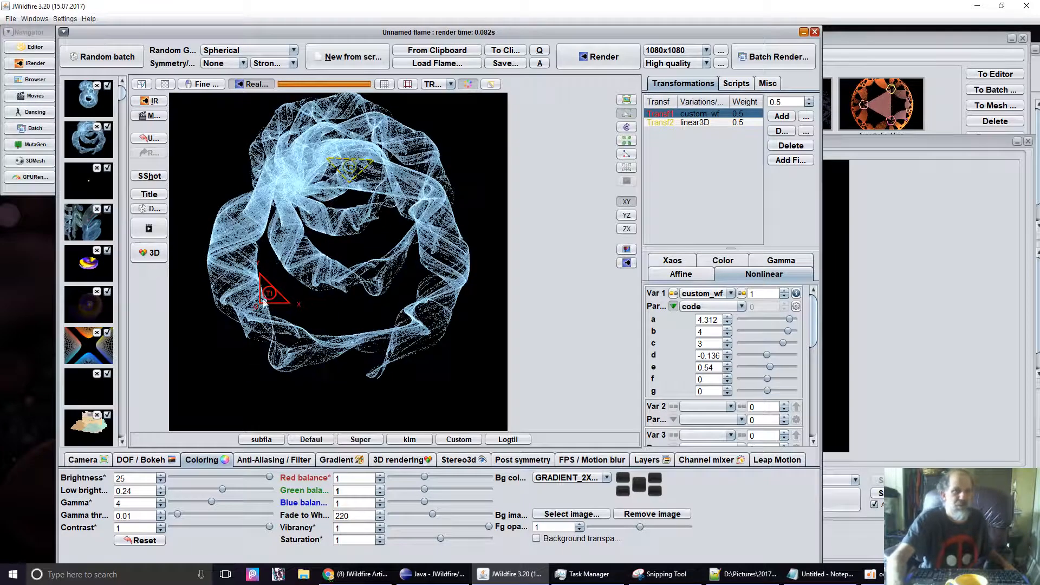
{"action": "left_click_drag", "start_coordinate": [270, 292], "coordinate": [441, 157]}
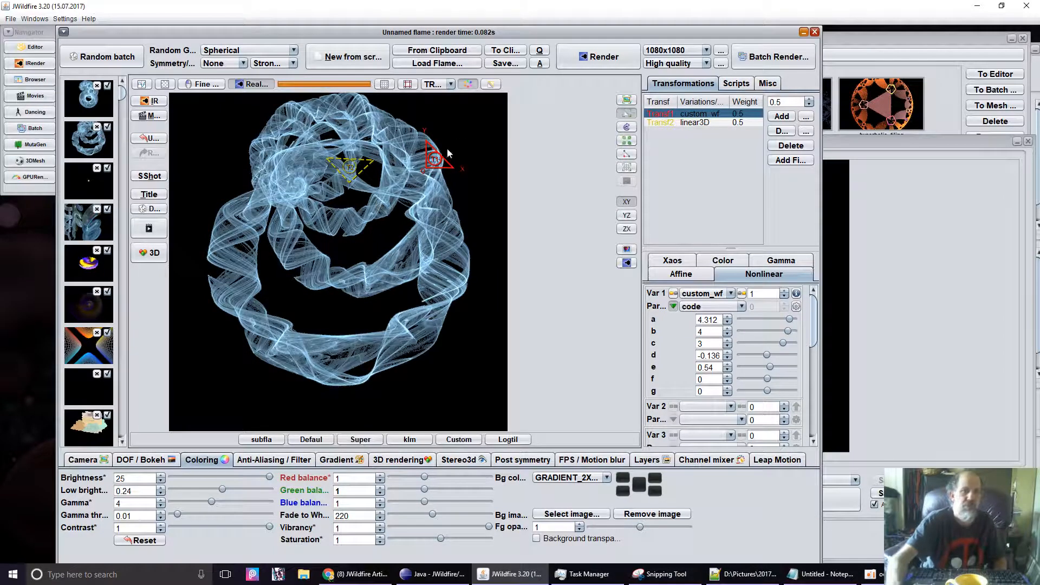
{"action": "left_click_drag", "start_coordinate": [447, 148], "coordinate": [327, 311]}
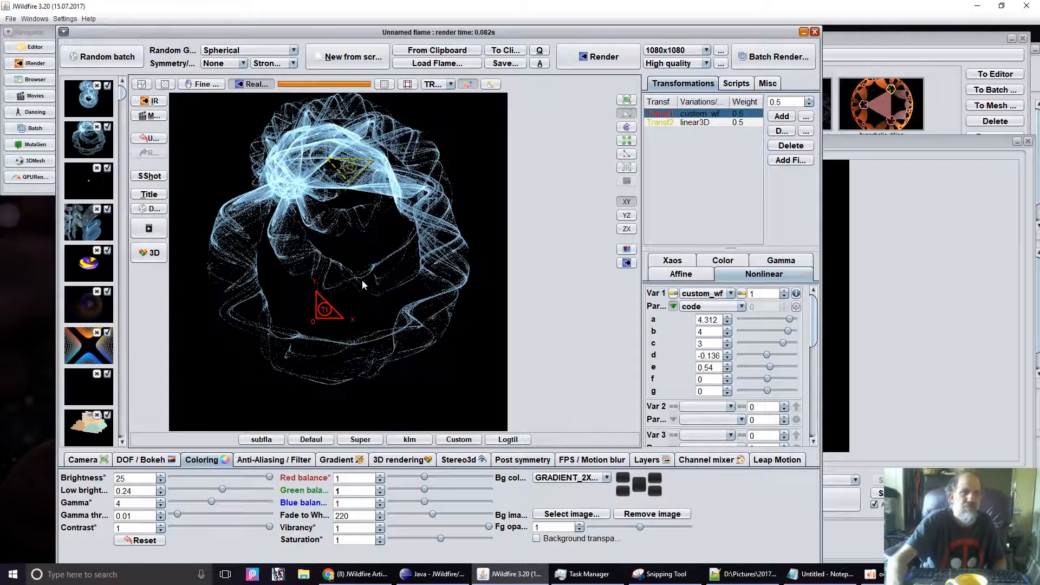
{"action": "scroll", "coordinate": [362, 281], "scroll_direction": "up", "scroll_amount": 3}
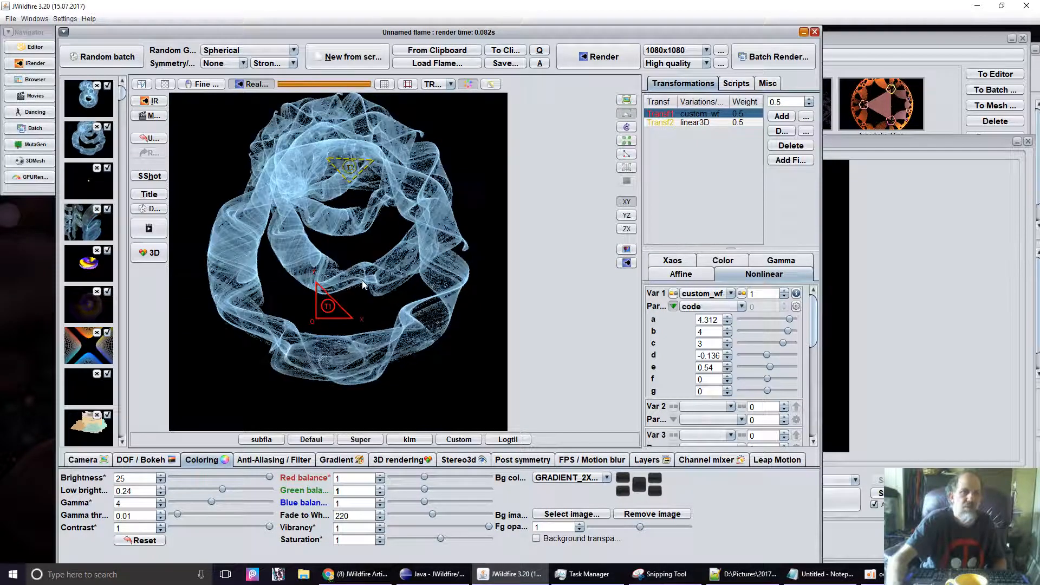
Step: Edit transform 1 in the YZ plane, rotating its triangle about 90 degrees counterclockwise and enlarging it
{"action": "left_click", "coordinate": [627, 215]}
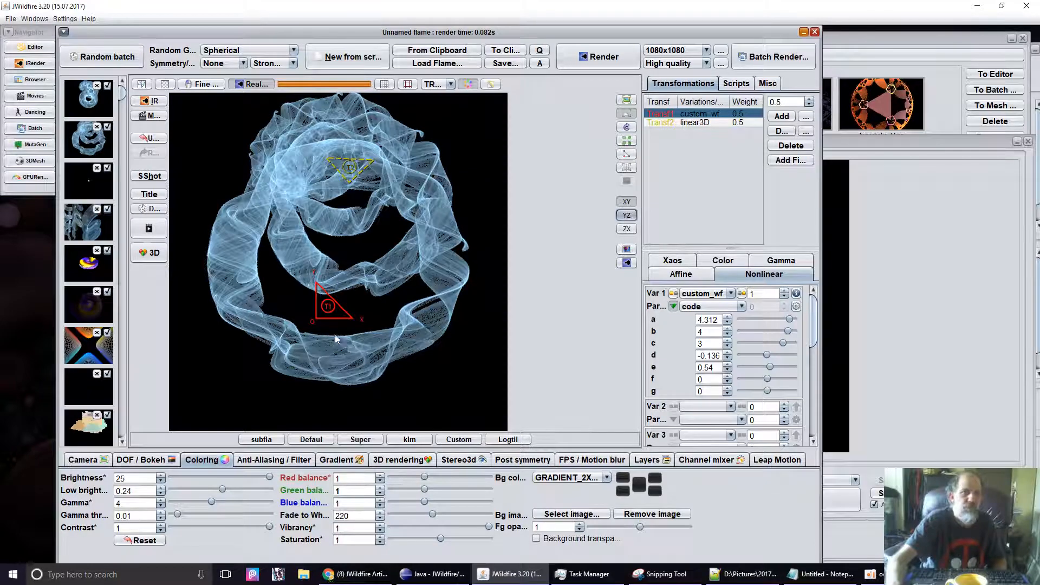
{"action": "left_click_drag", "start_coordinate": [335, 337], "coordinate": [235, 386]}
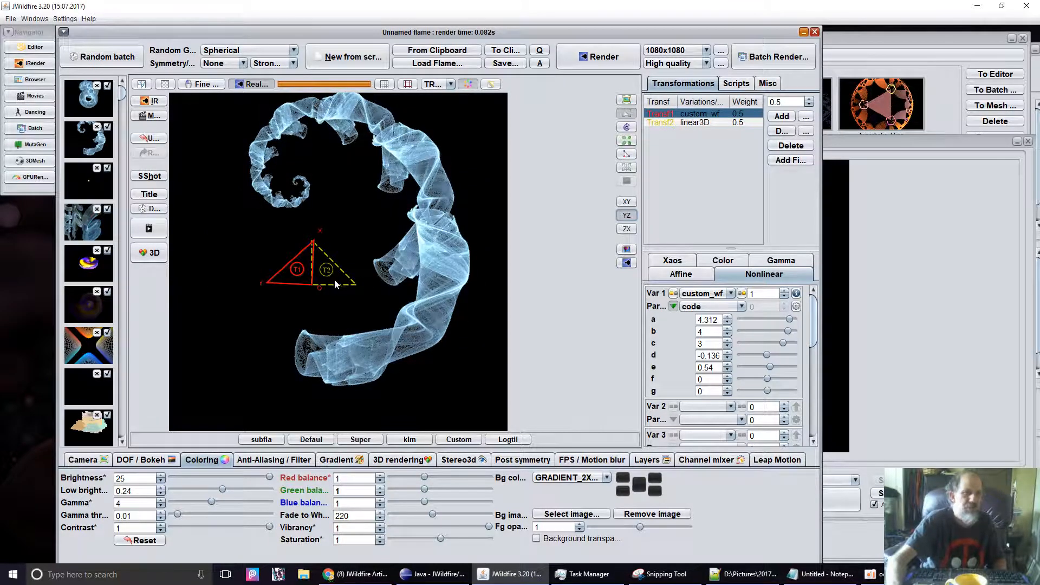
{"action": "scroll", "coordinate": [301, 289], "scroll_direction": "up", "scroll_amount": 4}
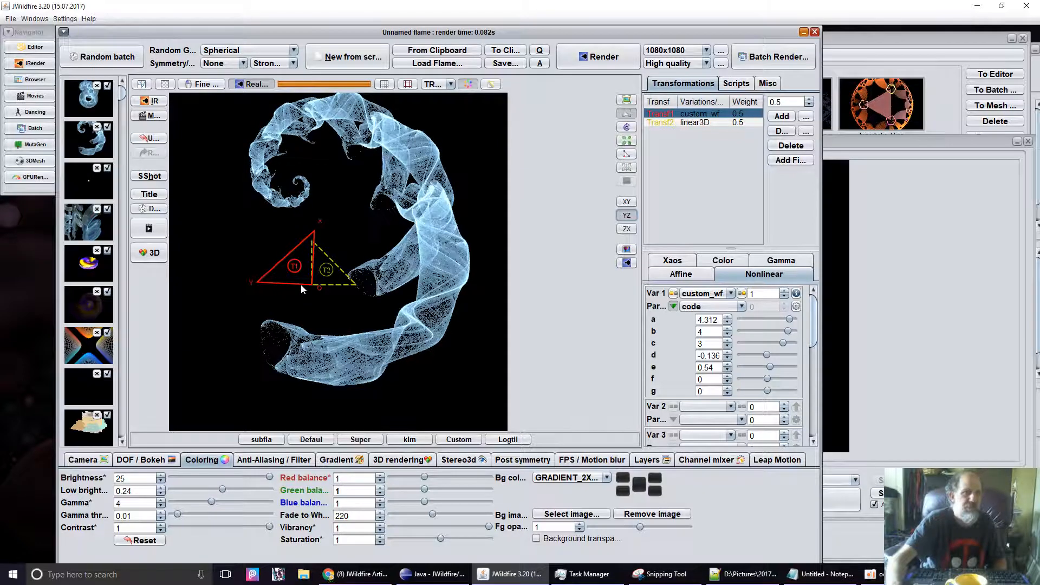
{"action": "left_click", "coordinate": [627, 216]}
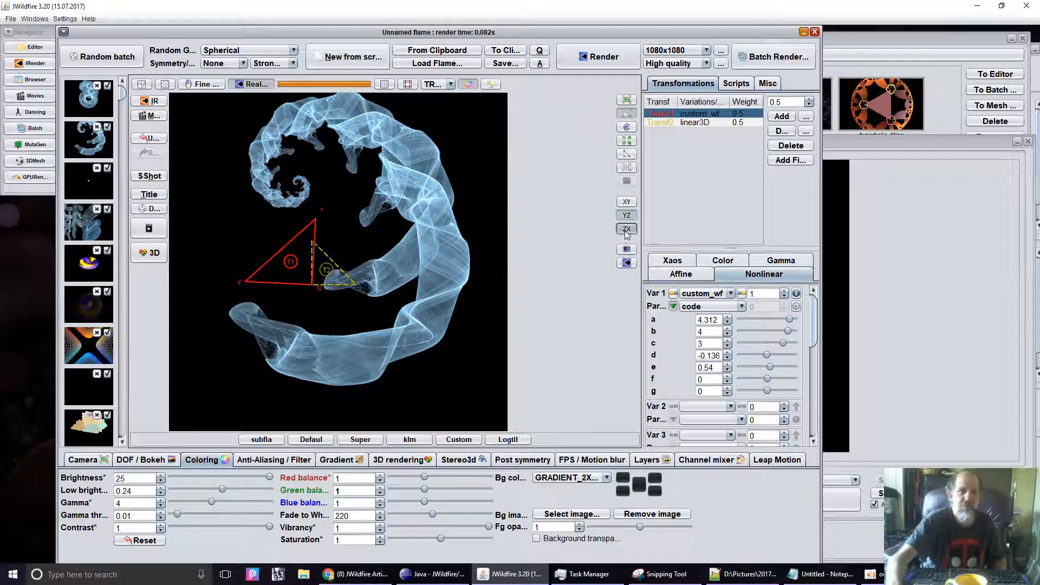
Step: Edit transform 1 in the ZX plane, moving its triangle just above transform 2's and shrinking it
{"action": "left_click", "coordinate": [627, 230]}
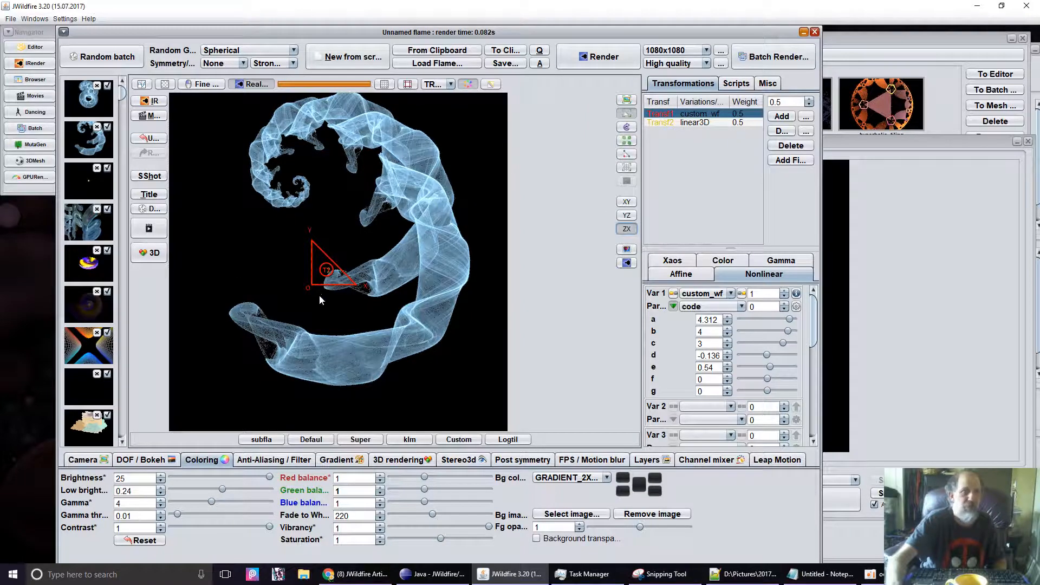
{"action": "left_click_drag", "start_coordinate": [320, 296], "coordinate": [238, 326]}
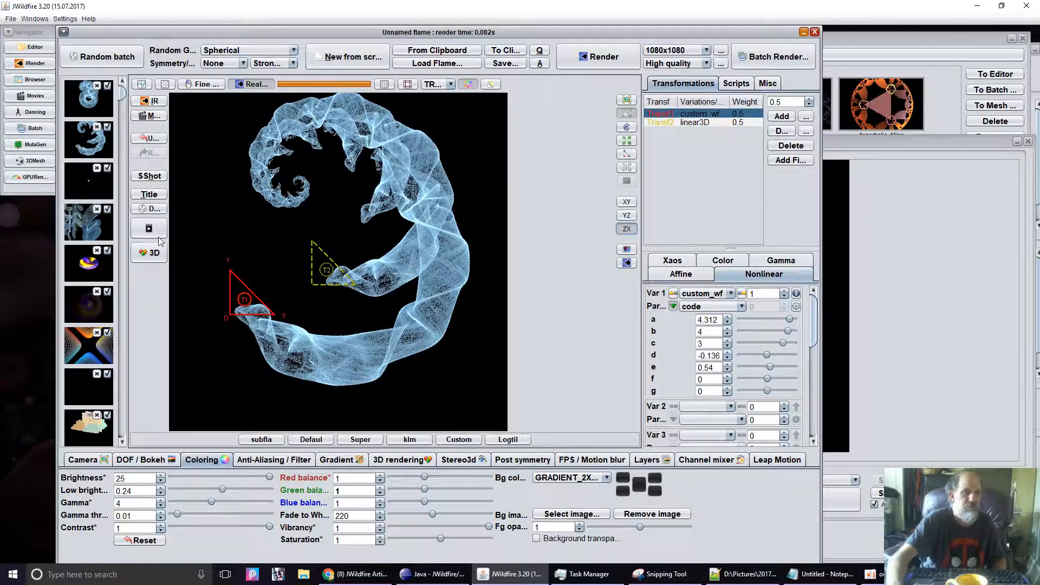
{"action": "left_click_drag", "start_coordinate": [158, 238], "coordinate": [360, 206]}
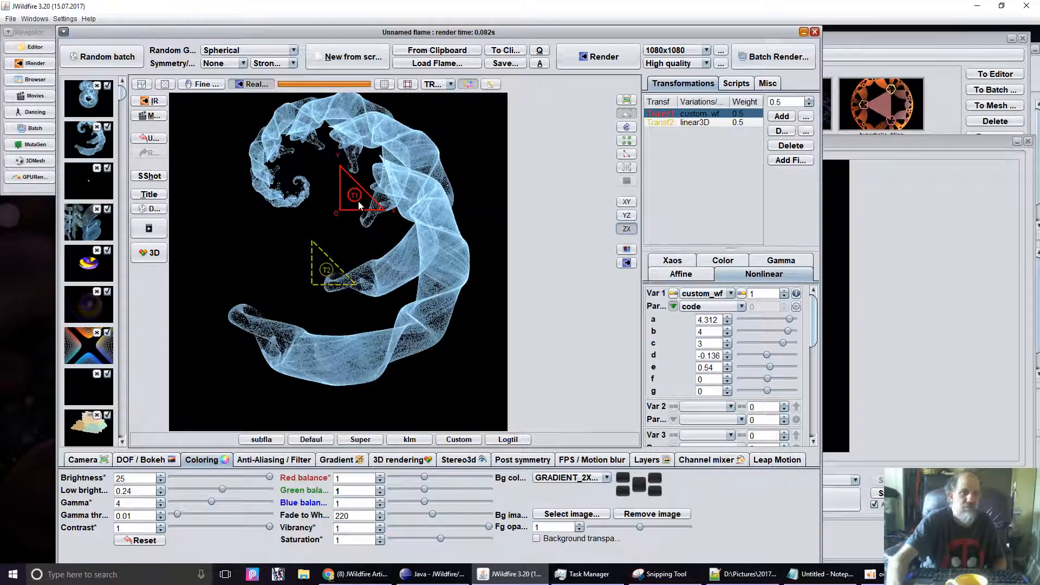
{"action": "scroll", "coordinate": [359, 201], "scroll_direction": "down", "scroll_amount": 2}
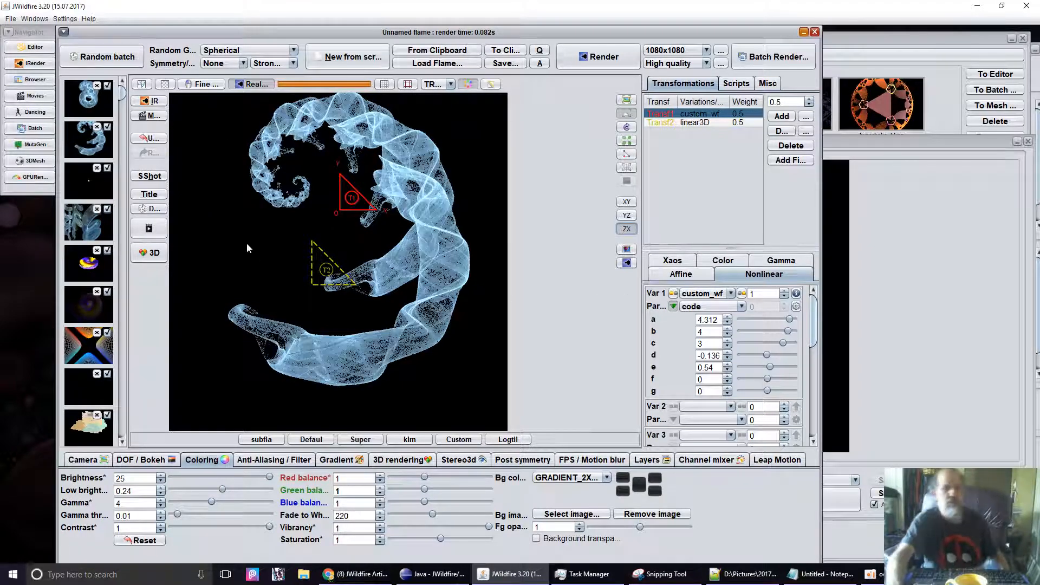
{"action": "scroll", "coordinate": [247, 248], "scroll_direction": "down", "scroll_amount": 1}
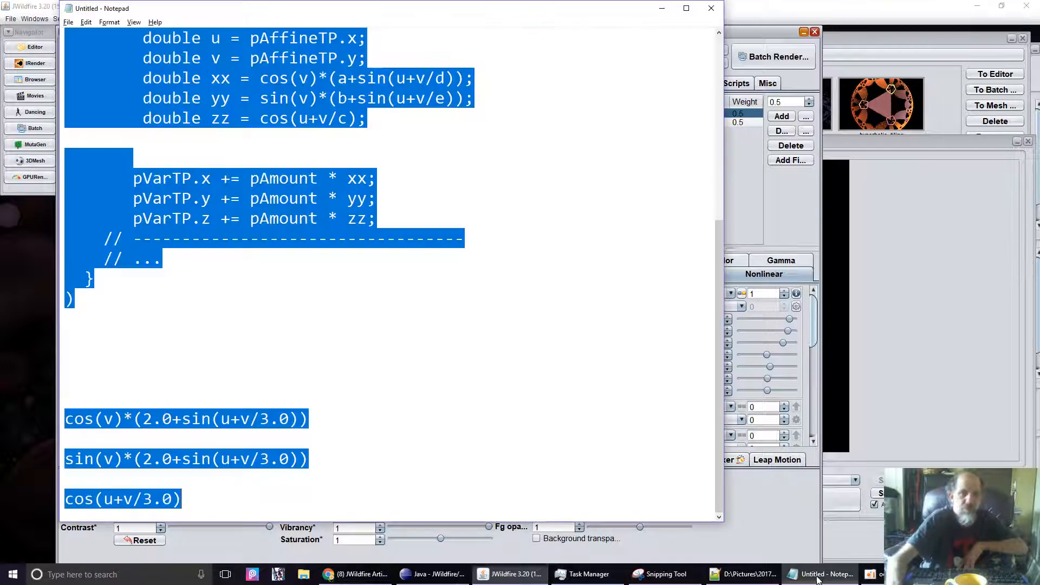
Step: Delete the stray parenthesis and the loose formulas below the transform method in the Notepad code, then return to JWildfire
{"action": "left_click", "coordinate": [813, 574]}
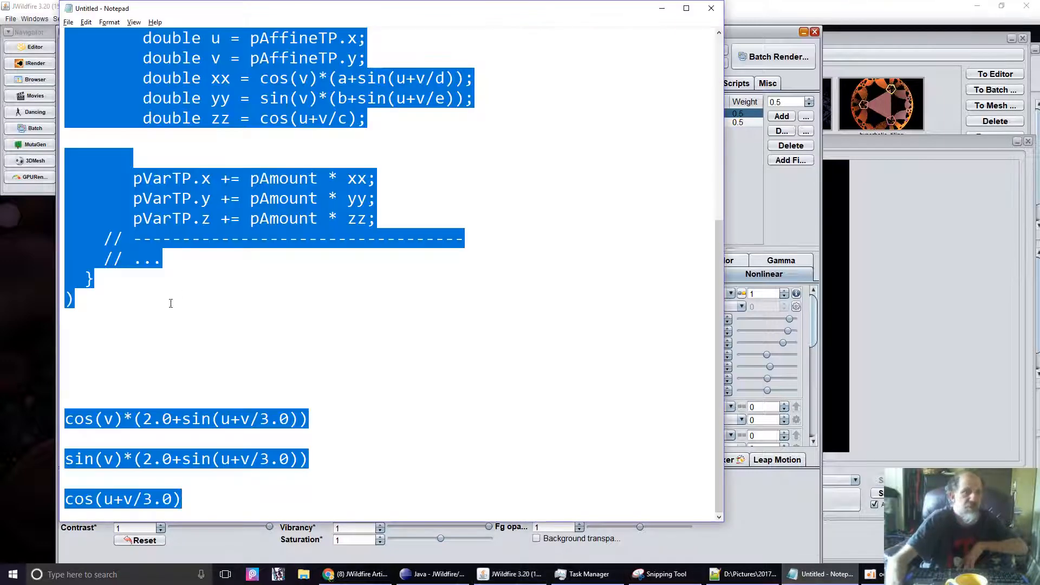
{"action": "left_click", "coordinate": [198, 498]}
{"action": "left_click_drag", "start_coordinate": [188, 497], "coordinate": [1, 300]}
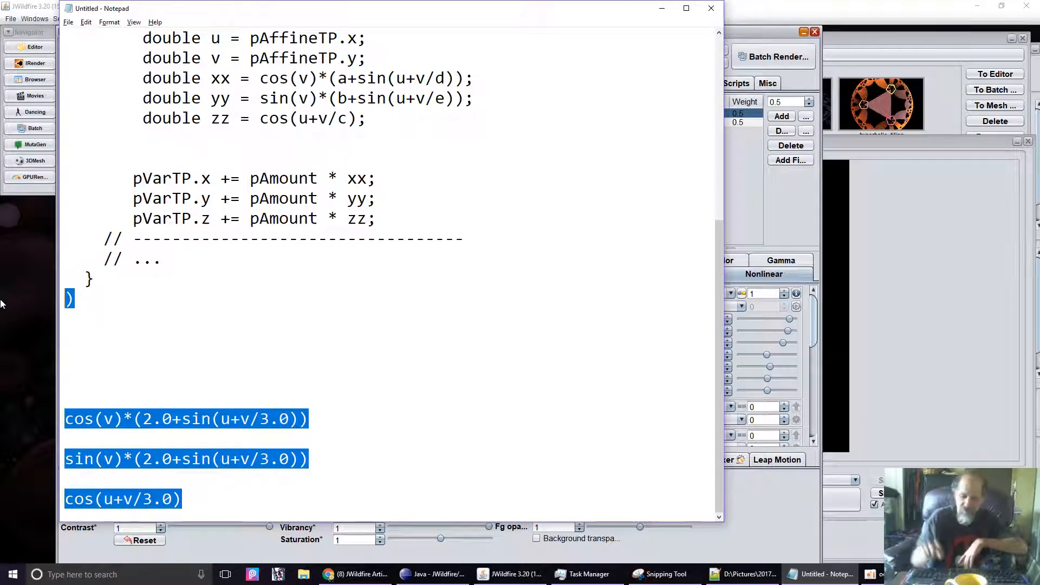
{"action": "key", "text": "Delete"}
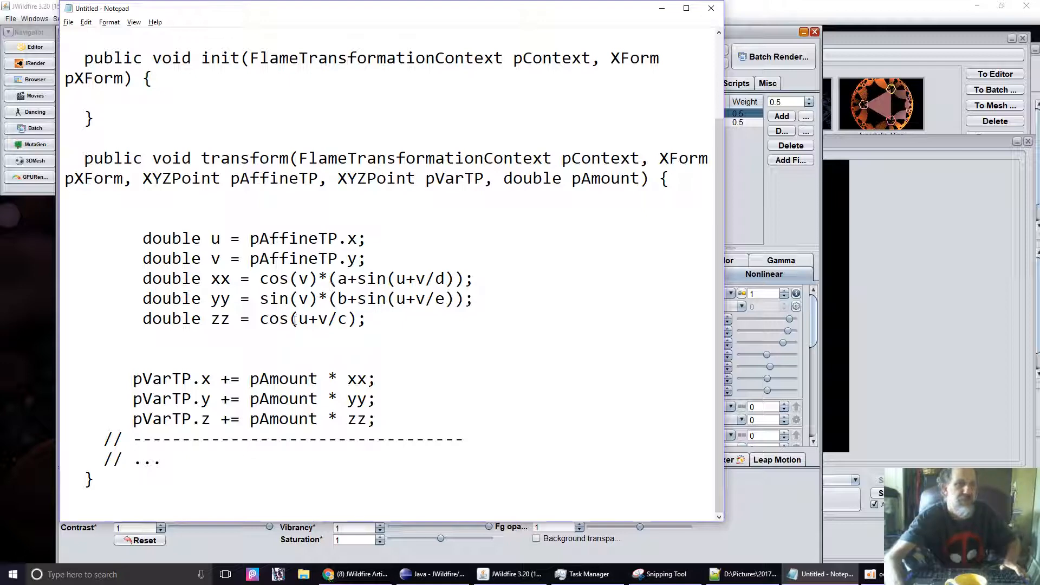
{"action": "left_click", "coordinate": [662, 8]}
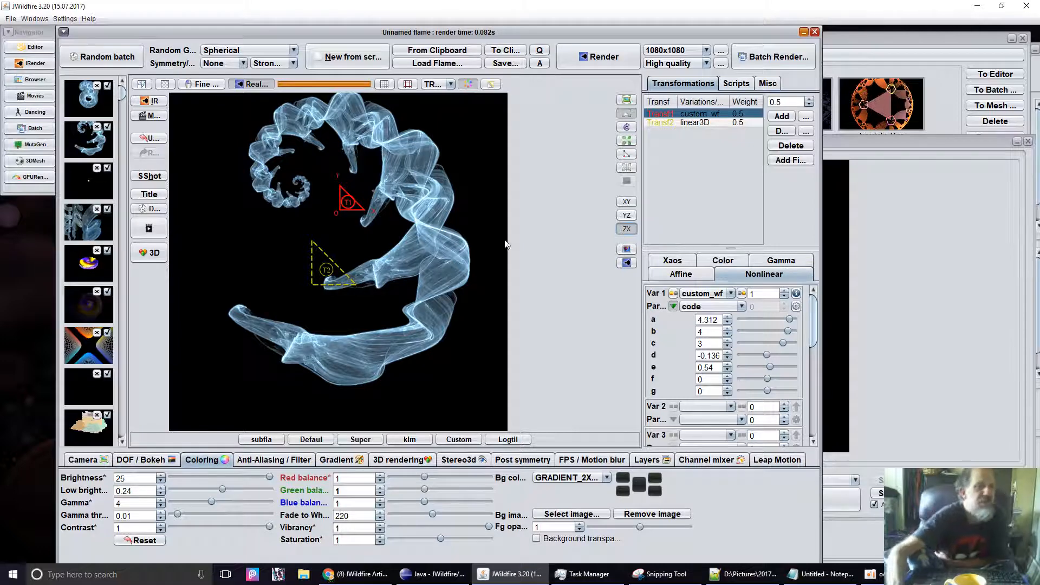
Step: Load the yellow and purple parplot2d_wf flame and raise its first transform's preset_id to 8
{"action": "left_click", "coordinate": [88, 265]}
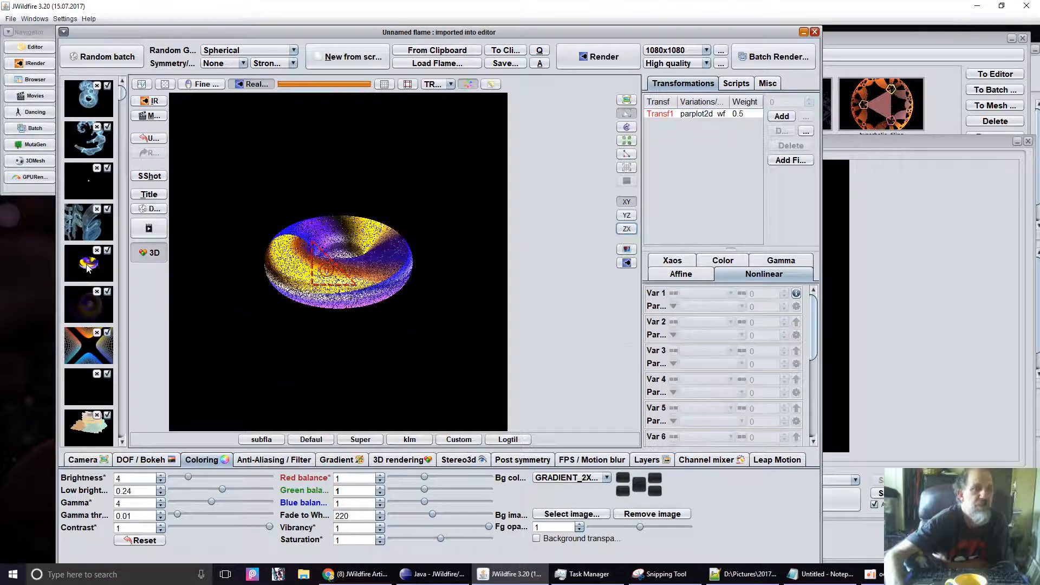
{"action": "left_click", "coordinate": [692, 116]}
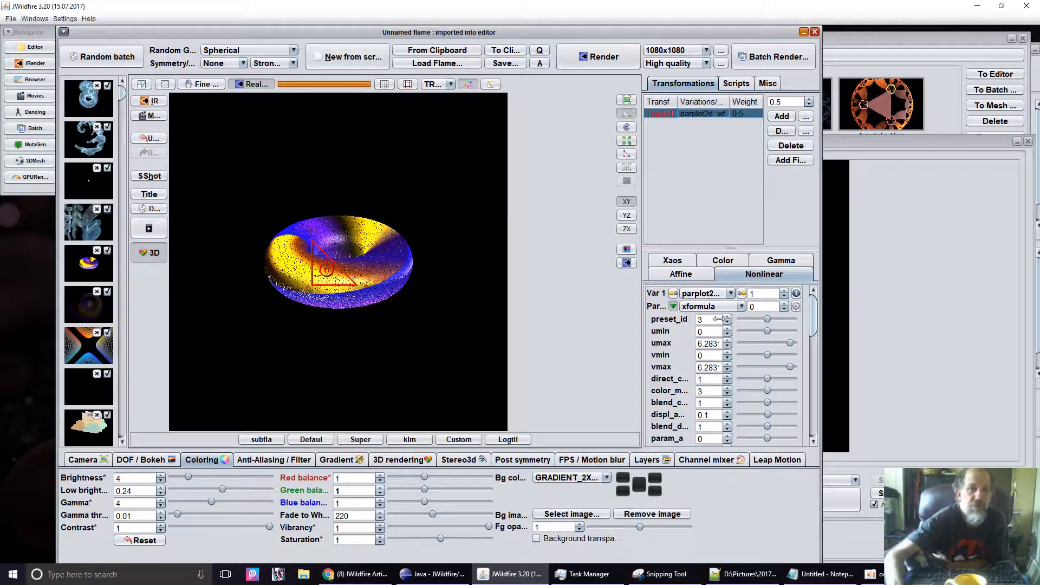
{"action": "left_click", "coordinate": [727, 317]}
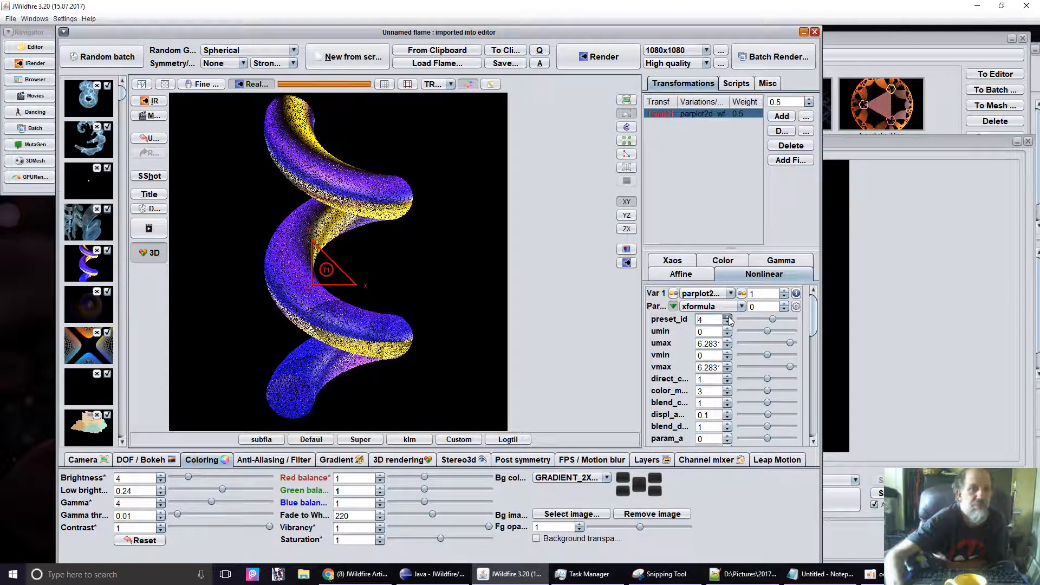
{"action": "left_click", "coordinate": [728, 317]}
{"action": "left_click", "coordinate": [728, 317]}
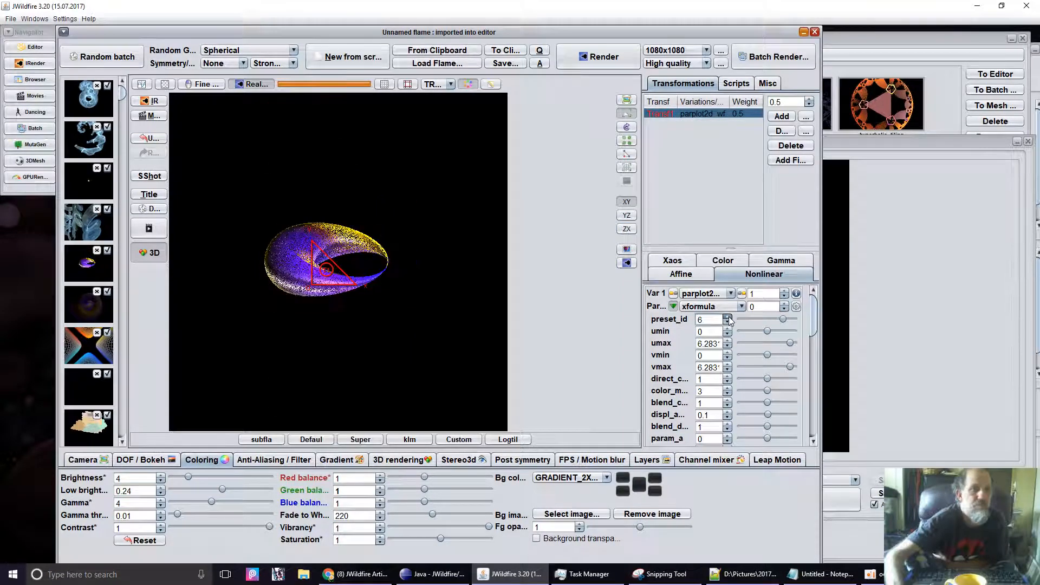
{"action": "left_click", "coordinate": [728, 317]}
{"action": "left_click", "coordinate": [728, 317]}
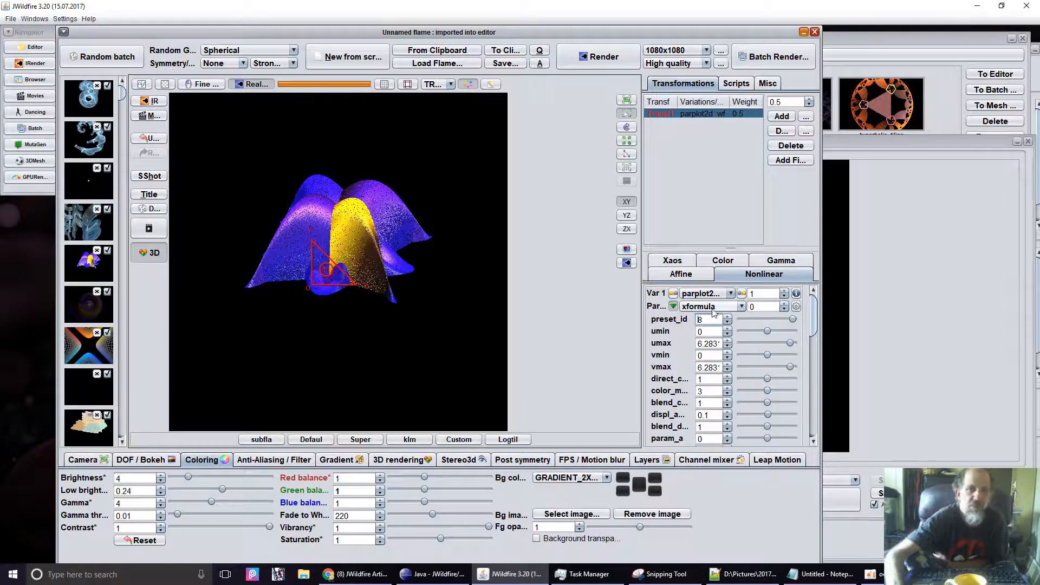
Step: Examine the xformula and yformula expressions of parplot2d_wf preset 8 without changing them
{"action": "left_click", "coordinate": [796, 308]}
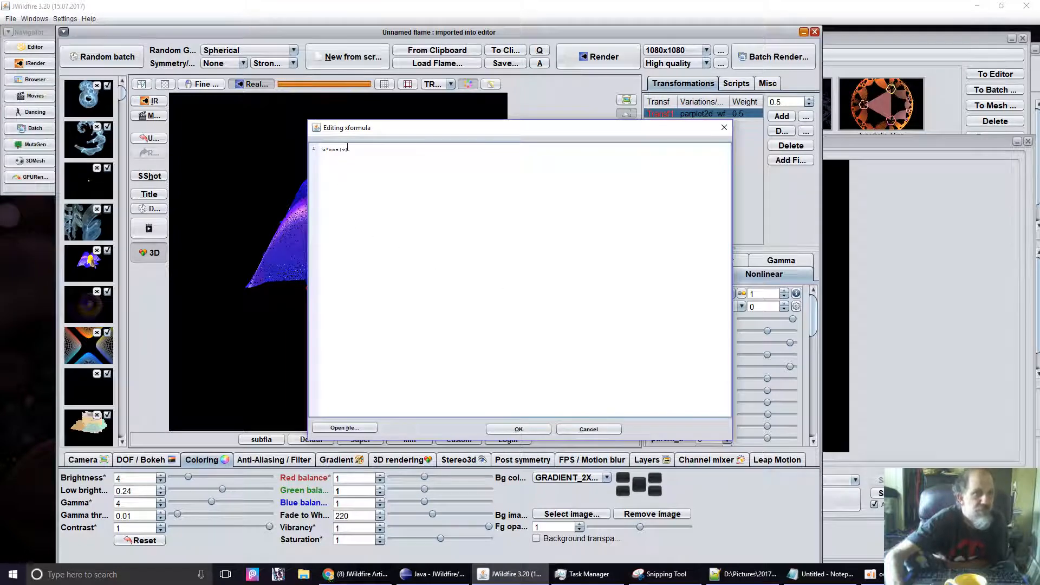
{"action": "left_click", "coordinate": [591, 429]}
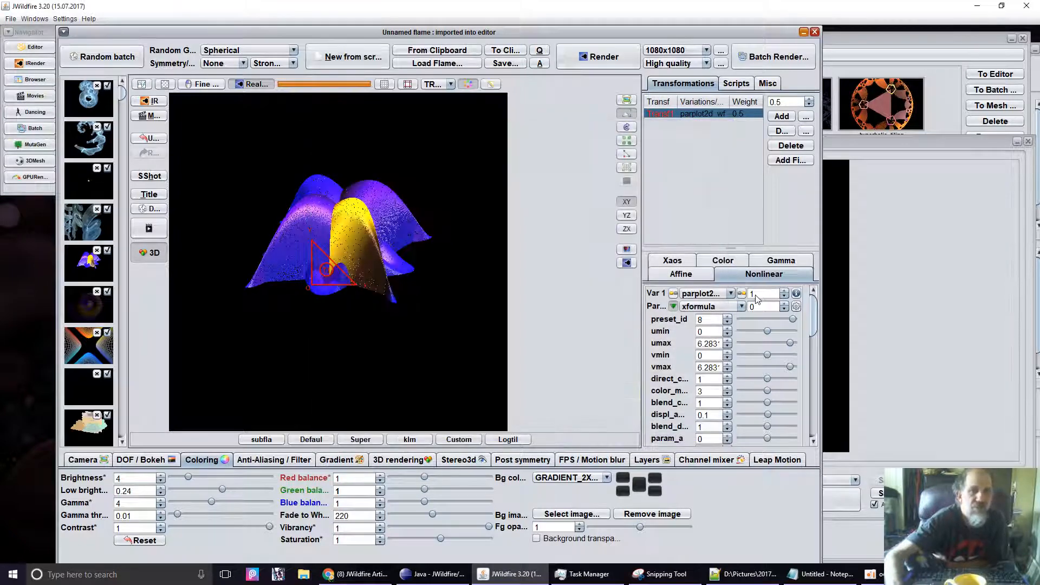
{"action": "left_click", "coordinate": [709, 308]}
{"action": "left_click", "coordinate": [706, 331]}
{"action": "left_click", "coordinate": [796, 307]}
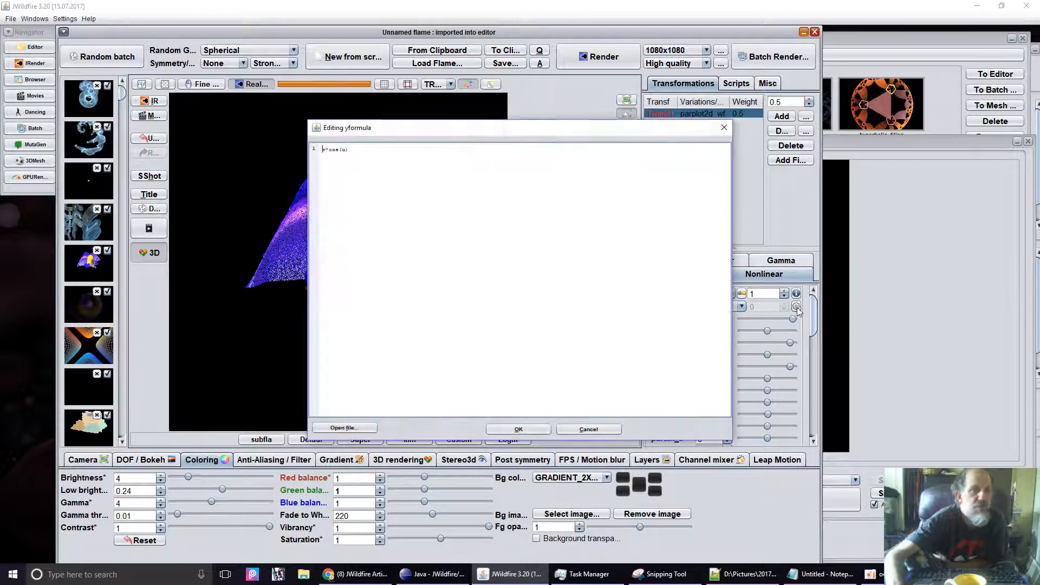
{"action": "left_click", "coordinate": [591, 430]}
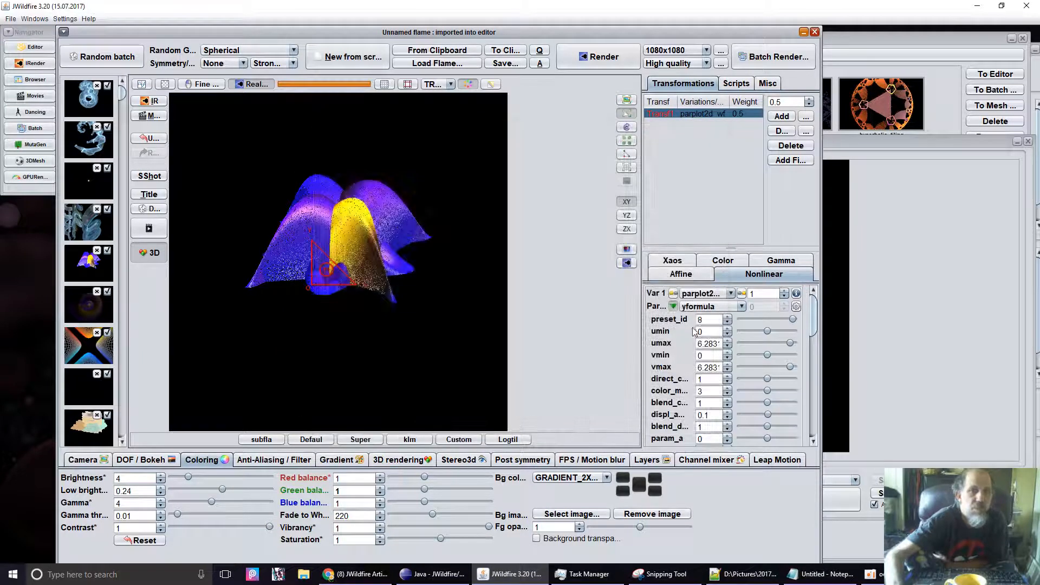
Step: Copy the complete zformula expression of parplot2d_wf preset 8 and close its editor
{"action": "left_click", "coordinate": [704, 308]}
{"action": "left_click", "coordinate": [704, 343]}
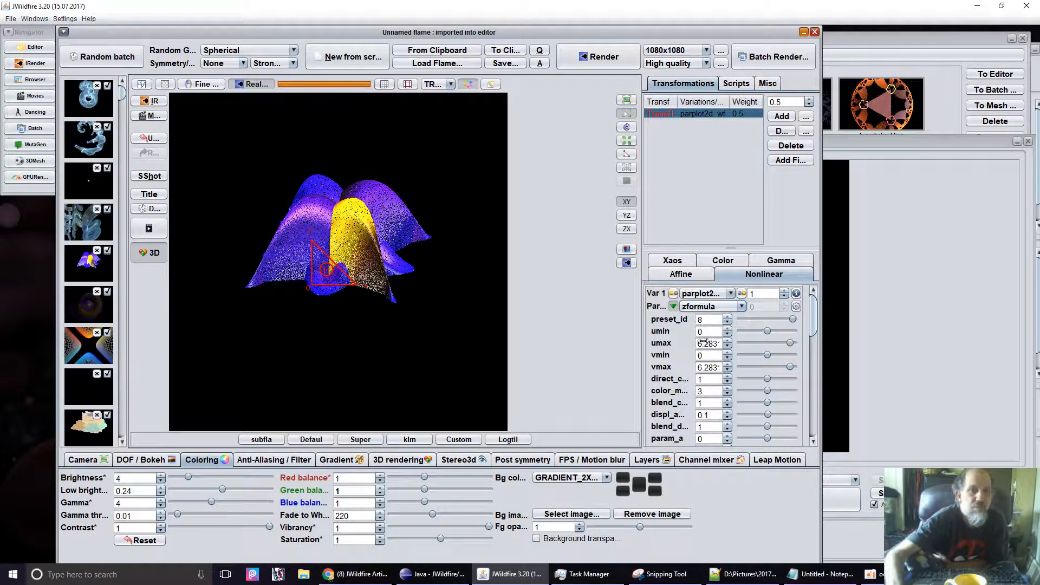
{"action": "left_click", "coordinate": [796, 307]}
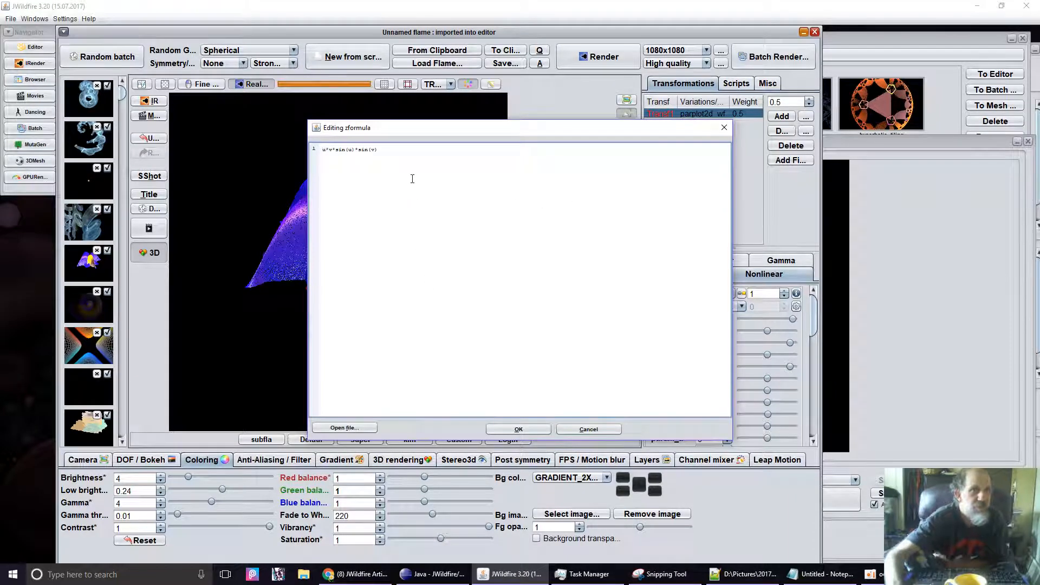
{"action": "left_click", "coordinate": [387, 151]}
{"action": "left_click_drag", "start_coordinate": [387, 150], "coordinate": [301, 144]}
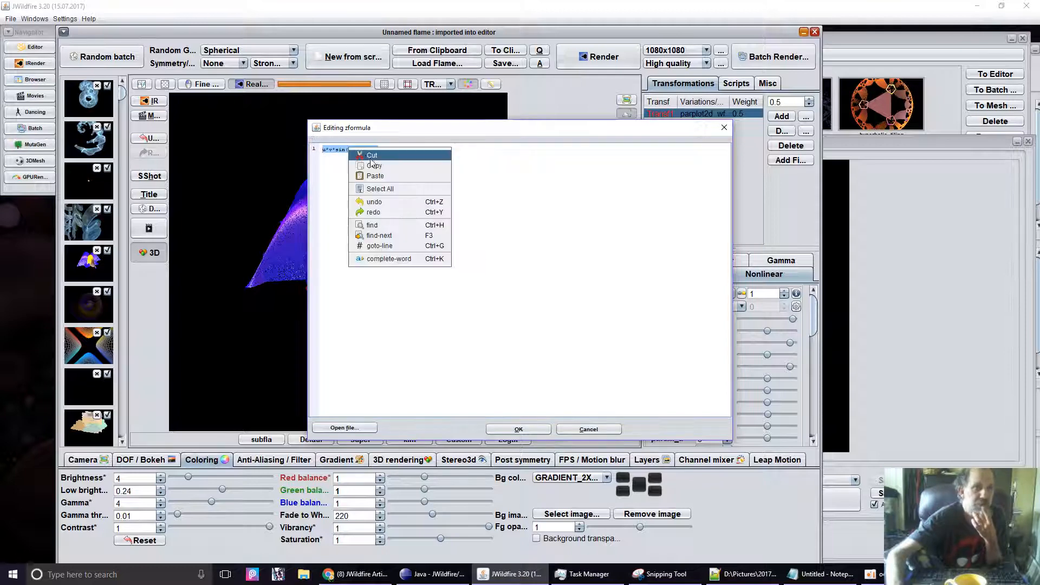
{"action": "right_click", "coordinate": [349, 150]}
{"action": "left_click", "coordinate": [388, 169]}
{"action": "left_click", "coordinate": [518, 430]}
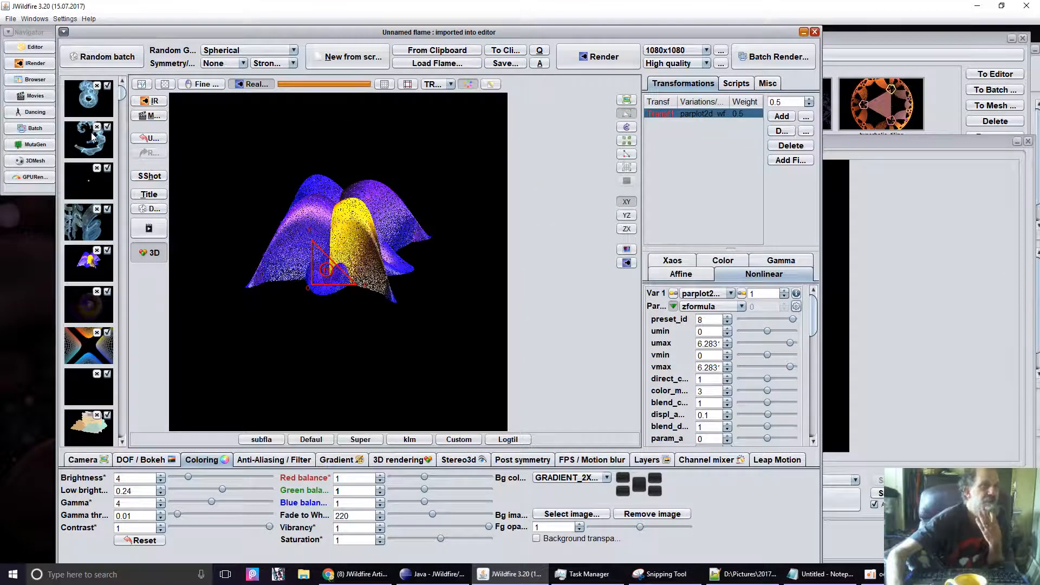
Step: Load the topmost custom_wf flame snapshot back into the editor and take a new snapshot of it
{"action": "left_click", "coordinate": [91, 101]}
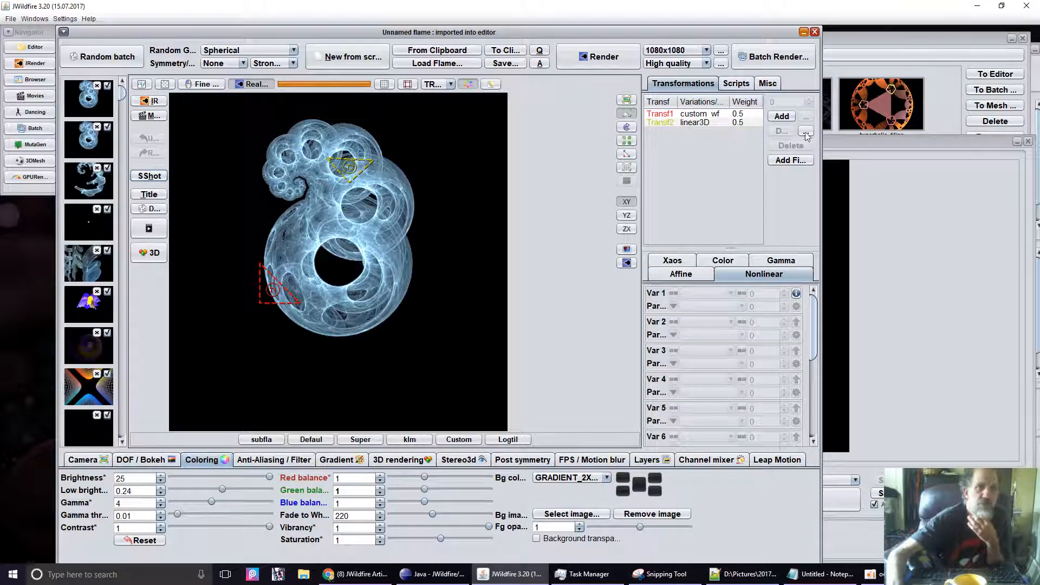
Step: Replace the zz formula in the first transform's custom_wf code with the copied preset 8 expression, multiplied by a, and apply the code
{"action": "left_click", "coordinate": [700, 112]}
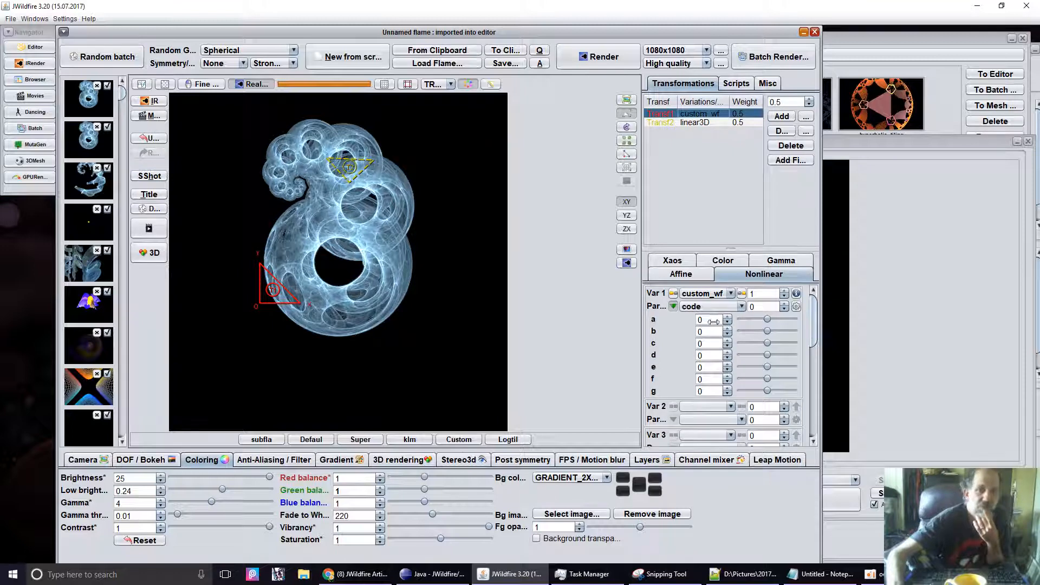
{"action": "left_click", "coordinate": [796, 306]}
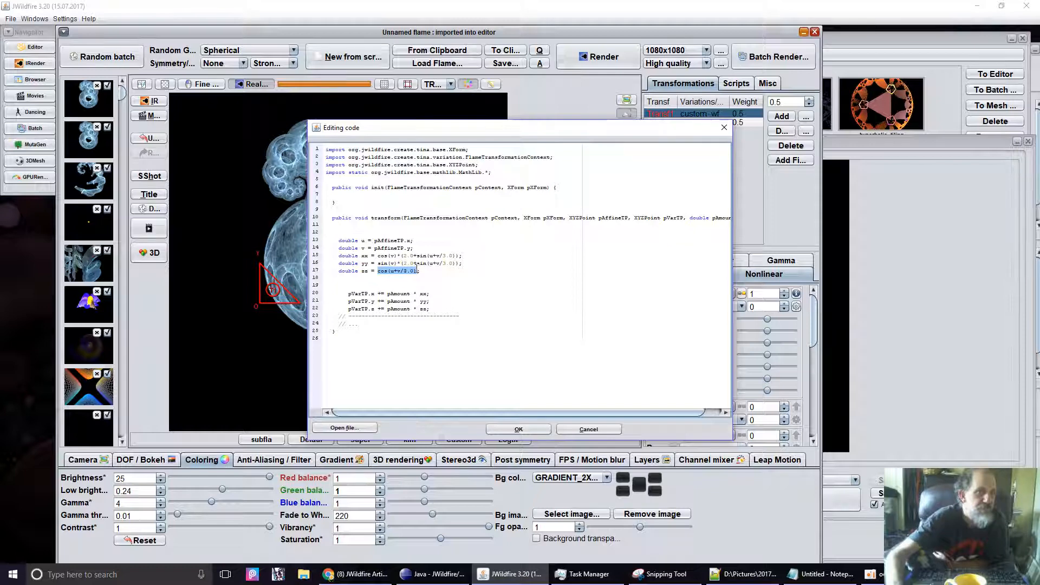
{"action": "right_click", "coordinate": [400, 270]}
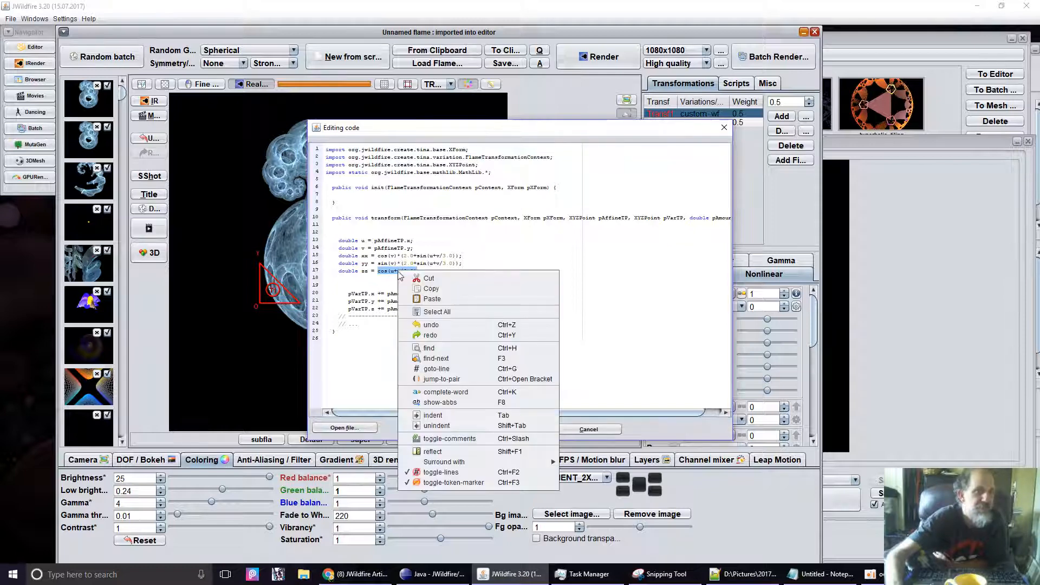
{"action": "left_click", "coordinate": [442, 302]}
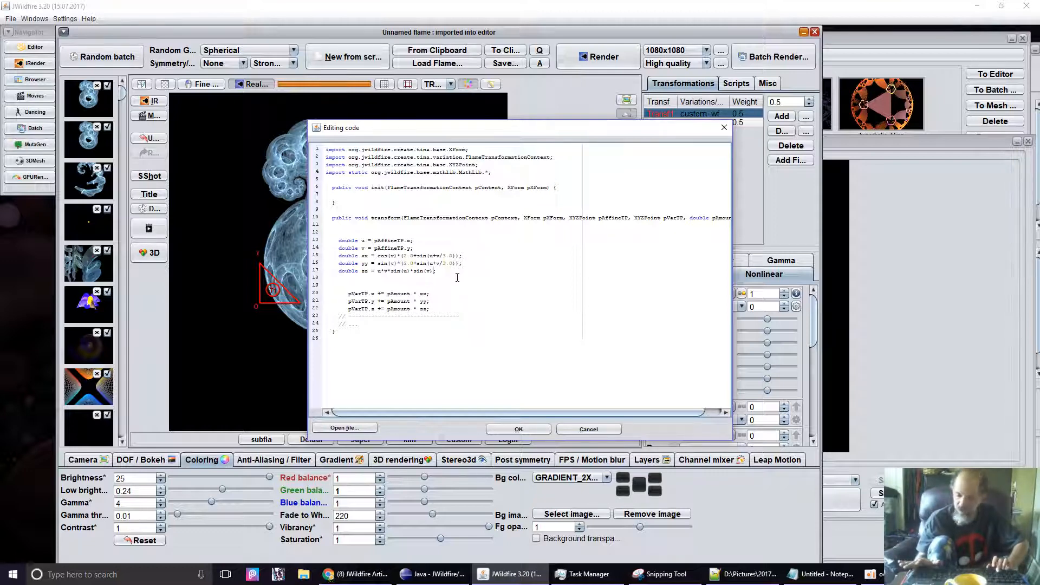
{"action": "type", "text": "*a"}
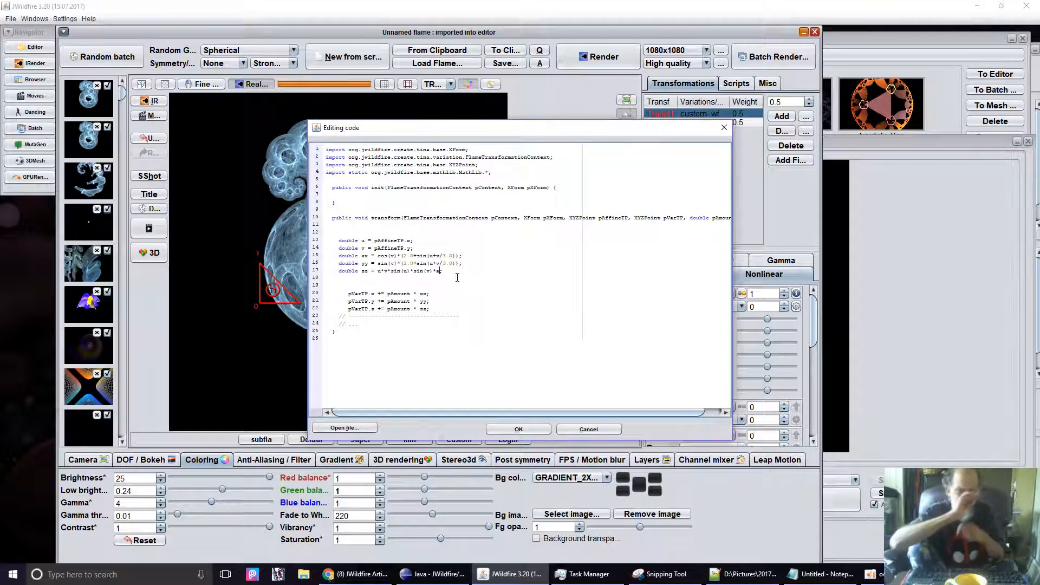
{"action": "left_click", "coordinate": [518, 431]}
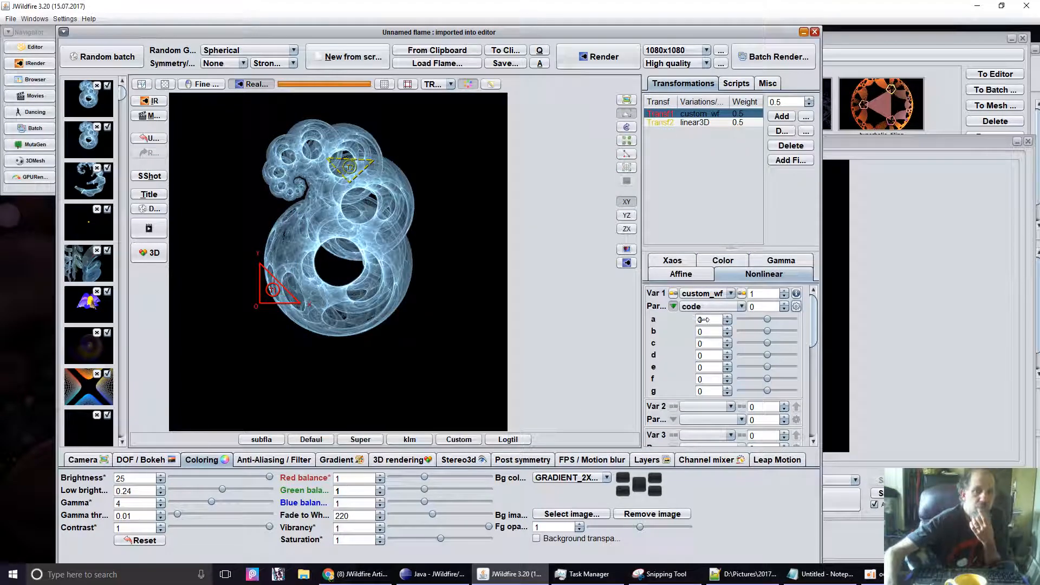
Step: Set custom_wf parameter a to -0.432 and c to -0.66, and rotate the first transform's triangle counterclockwise in the XY plane
{"action": "left_click_drag", "start_coordinate": [707, 319], "coordinate": [817, 320]}
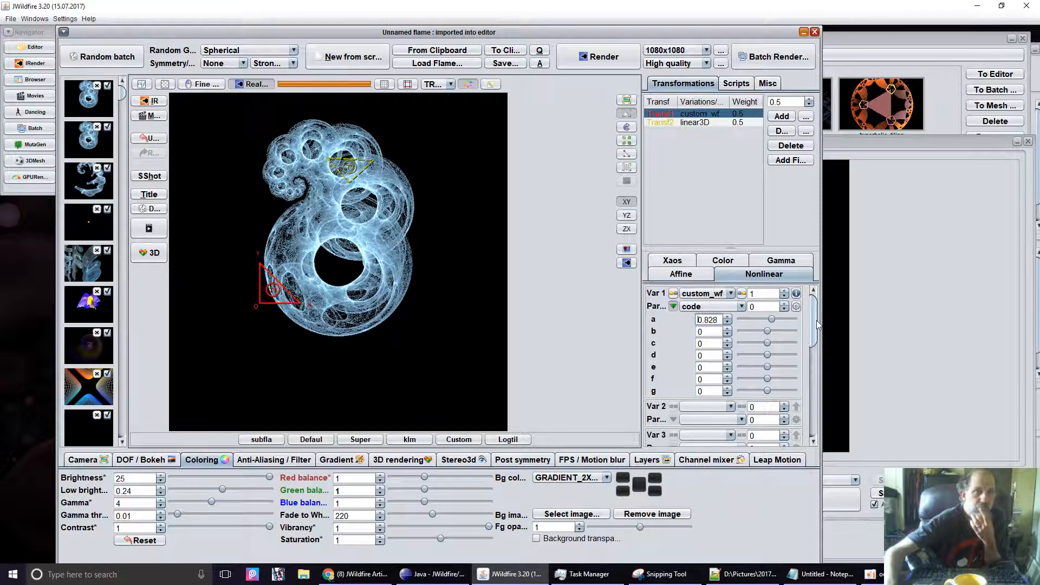
{"action": "left_click_drag", "start_coordinate": [705, 344], "coordinate": [622, 346]}
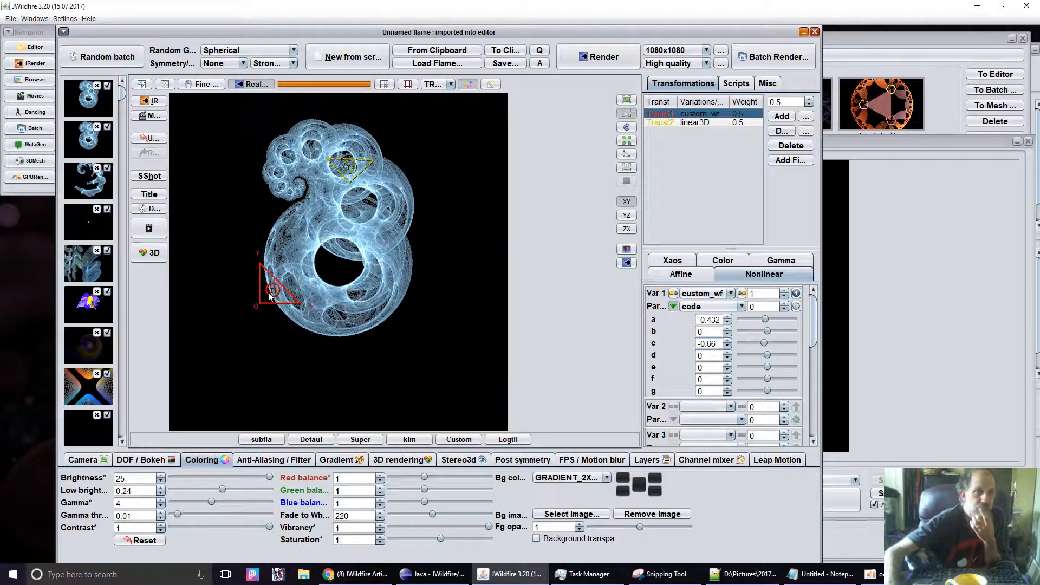
{"action": "left_click_drag", "start_coordinate": [337, 298], "coordinate": [362, 292]}
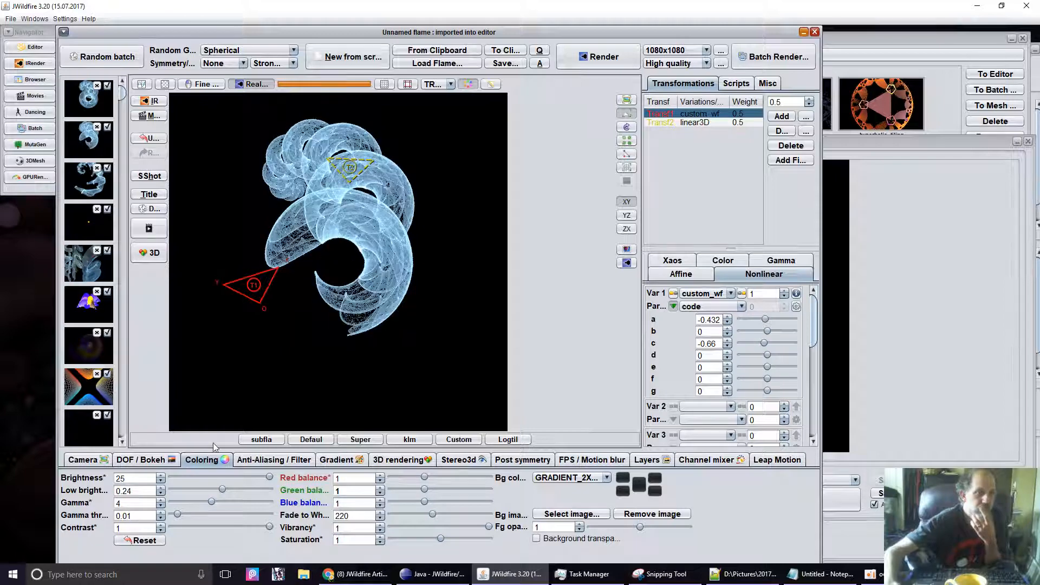
Step: Tilt the camera to a pitch of -107.2 and set custom_wf parameter a to 0.276
{"action": "left_click", "coordinate": [81, 466]}
{"action": "left_click_drag", "start_coordinate": [109, 492], "coordinate": [2, 426]}
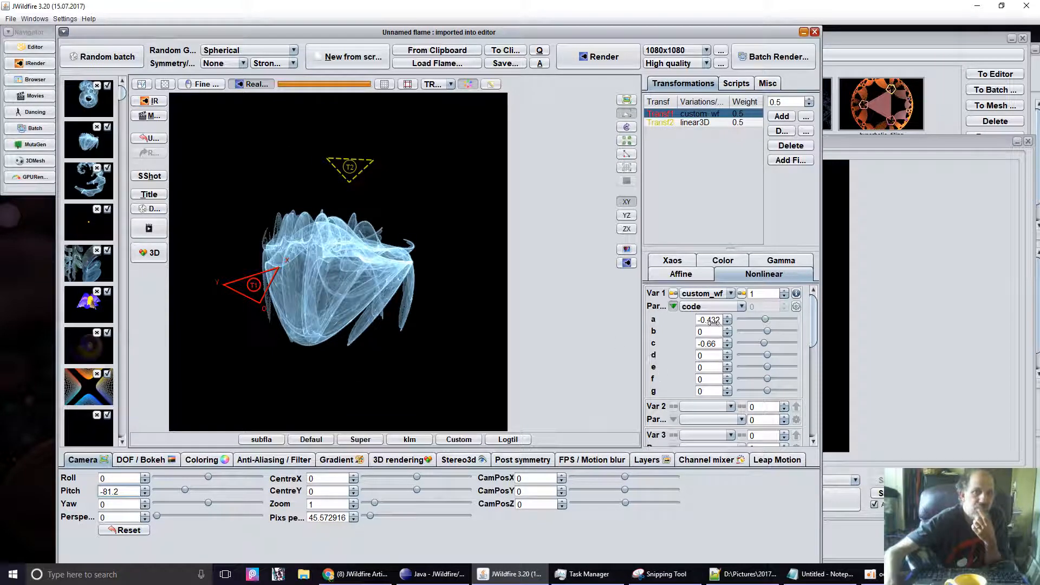
{"action": "left_click_drag", "start_coordinate": [711, 321], "coordinate": [809, 313]}
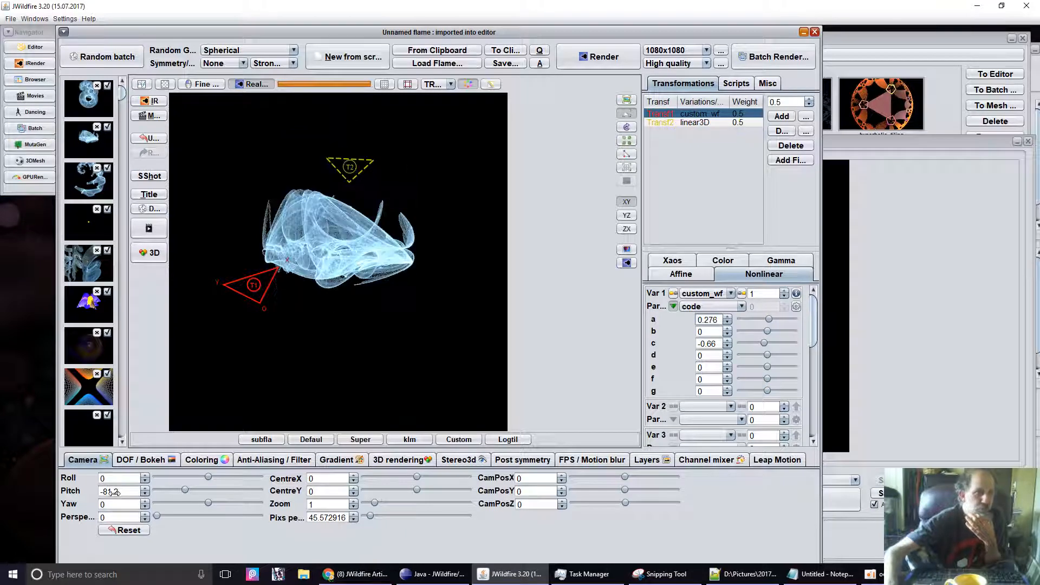
{"action": "left_click_drag", "start_coordinate": [113, 492], "coordinate": [78, 483]}
Step: Enlarge the first transform's triangle in the XY plane
{"action": "scroll", "coordinate": [267, 302], "scroll_direction": "up", "scroll_amount": 1}
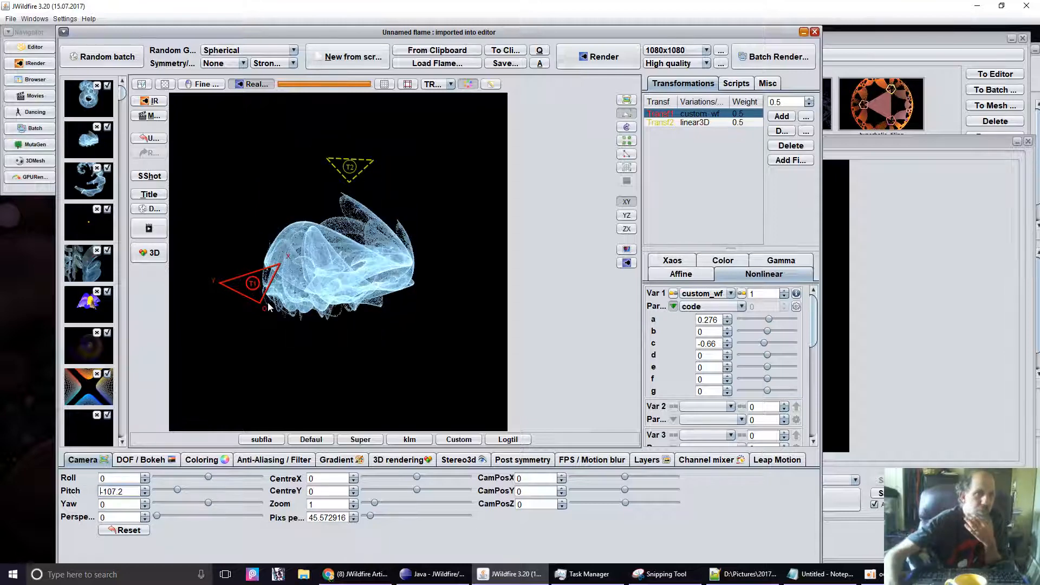
{"action": "scroll", "coordinate": [268, 303], "scroll_direction": "up", "scroll_amount": 2}
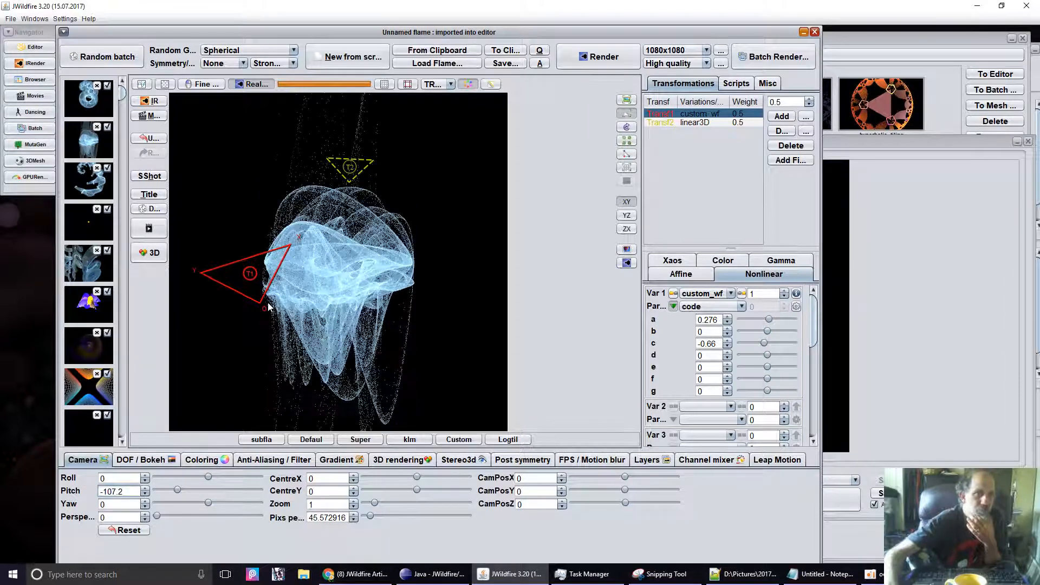
{"action": "scroll", "coordinate": [268, 303], "scroll_direction": "up", "scroll_amount": 2}
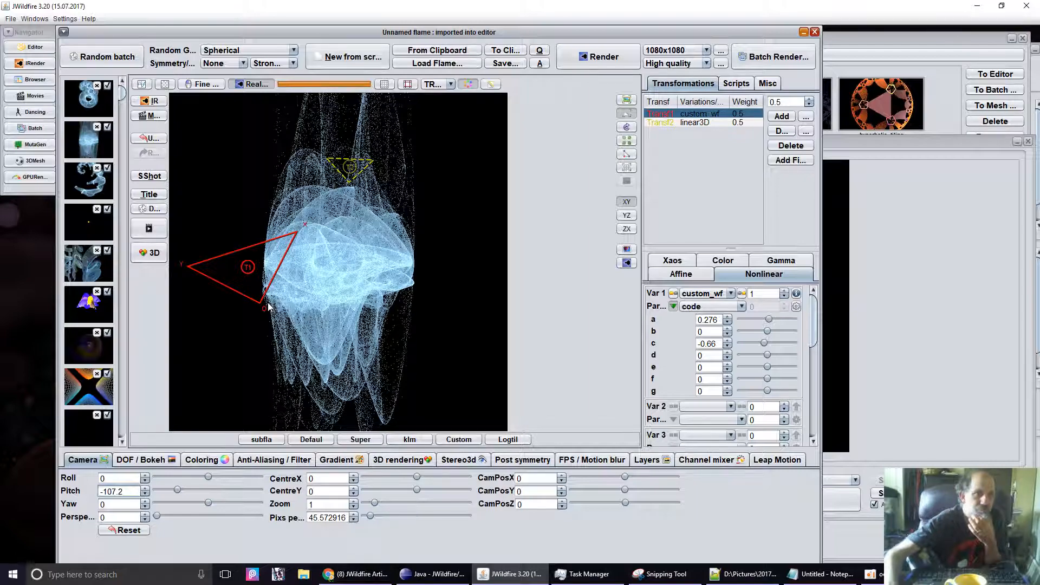
{"action": "scroll", "coordinate": [268, 302], "scroll_direction": "up", "scroll_amount": 2}
Step: Set custom_wf parameter a to 0.02 and the first transform's weight to 1.68
{"action": "left_click_drag", "start_coordinate": [716, 321], "coordinate": [683, 327]}
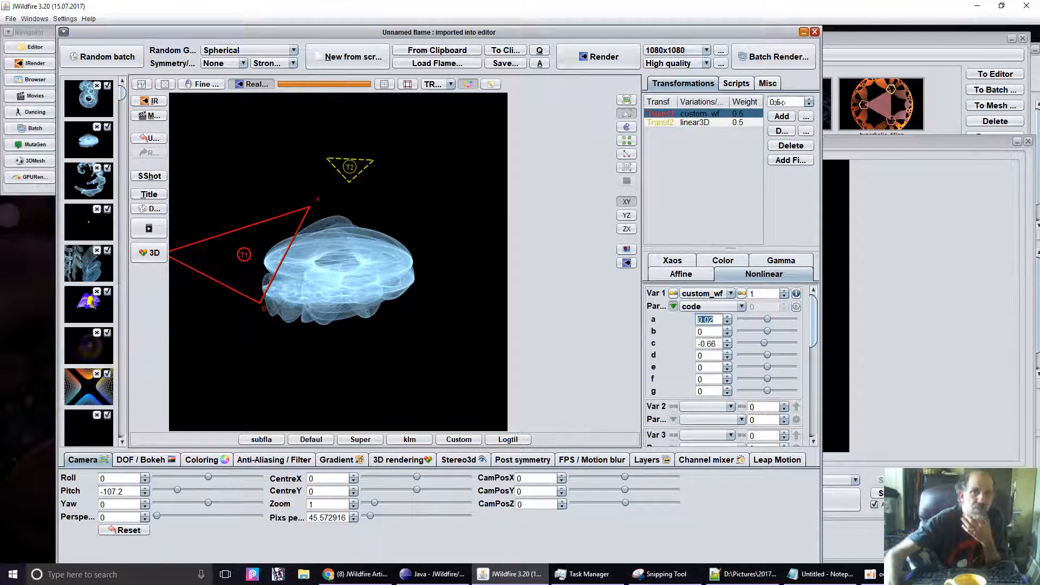
{"action": "left_click_drag", "start_coordinate": [783, 101], "coordinate": [799, 124]}
Step: Rotate and enlarge the first transform's triangle in the YZ plane, and move it up and to the right
{"action": "left_click", "coordinate": [626, 216]}
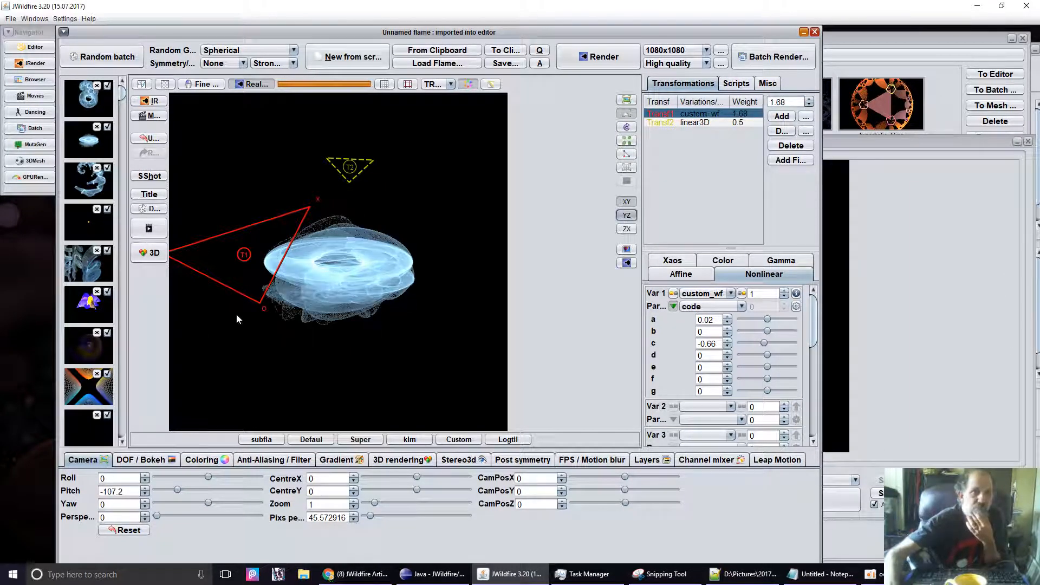
{"action": "left_click_drag", "start_coordinate": [381, 275], "coordinate": [656, 282]}
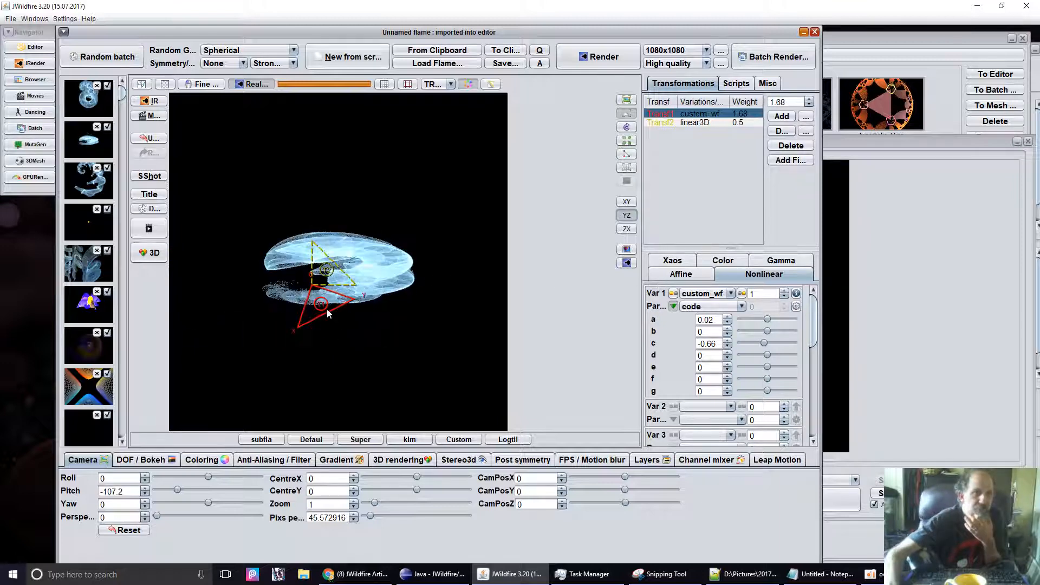
{"action": "scroll", "coordinate": [328, 313], "scroll_direction": "up", "scroll_amount": 2}
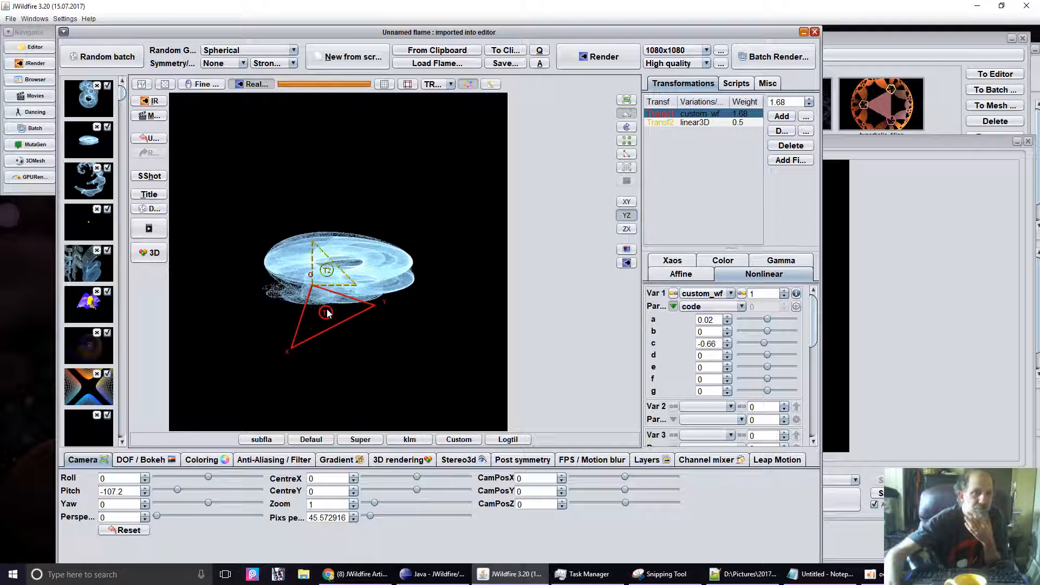
{"action": "scroll", "coordinate": [327, 313], "scroll_direction": "up", "scroll_amount": 2}
{"action": "left_click_drag", "start_coordinate": [329, 335], "coordinate": [352, 265]}
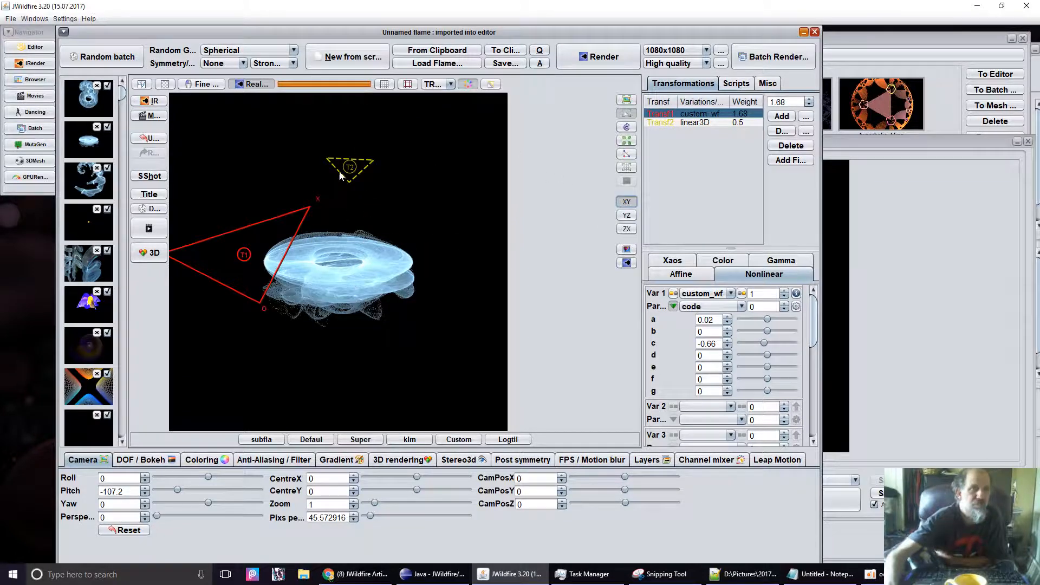
Step: Select the linear3D transform and move its triangle up and to the right in the XY plane
{"action": "left_click", "coordinate": [345, 175]}
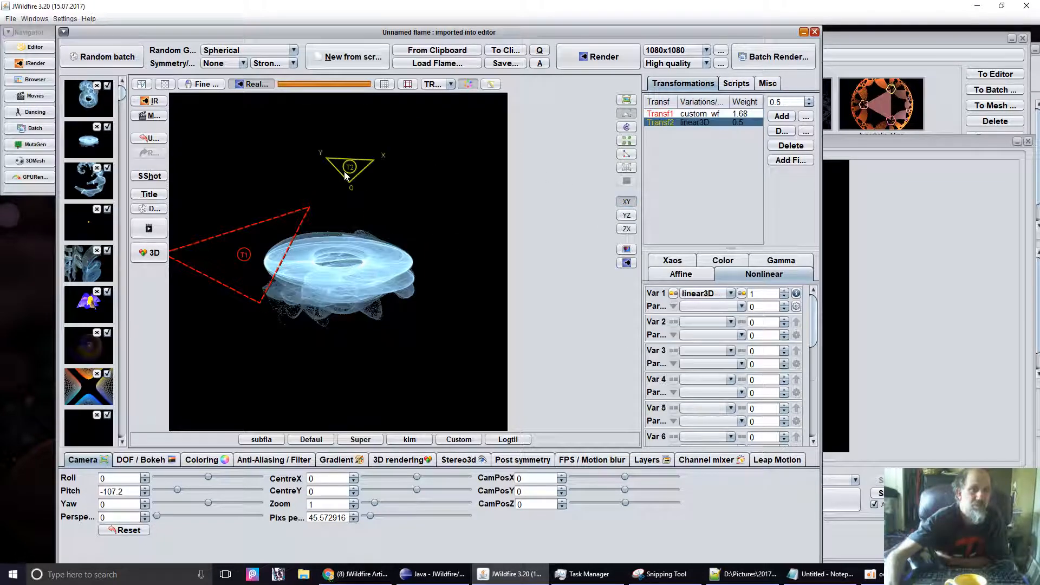
{"action": "left_click_drag", "start_coordinate": [345, 175], "coordinate": [345, 180]}
{"action": "left_click_drag", "start_coordinate": [340, 231], "coordinate": [358, 326]}
{"action": "left_click_drag", "start_coordinate": [428, 325], "coordinate": [446, 125]}
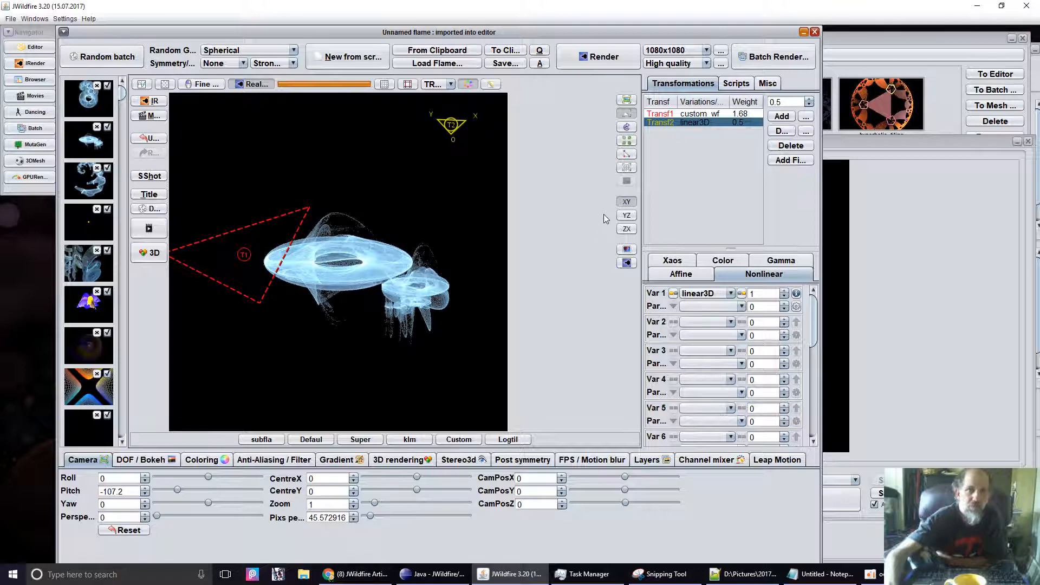
Step: Move the linear3D transform's triangle upward in the YZ plane, then enlarge and rotate it
{"action": "left_click", "coordinate": [627, 215]}
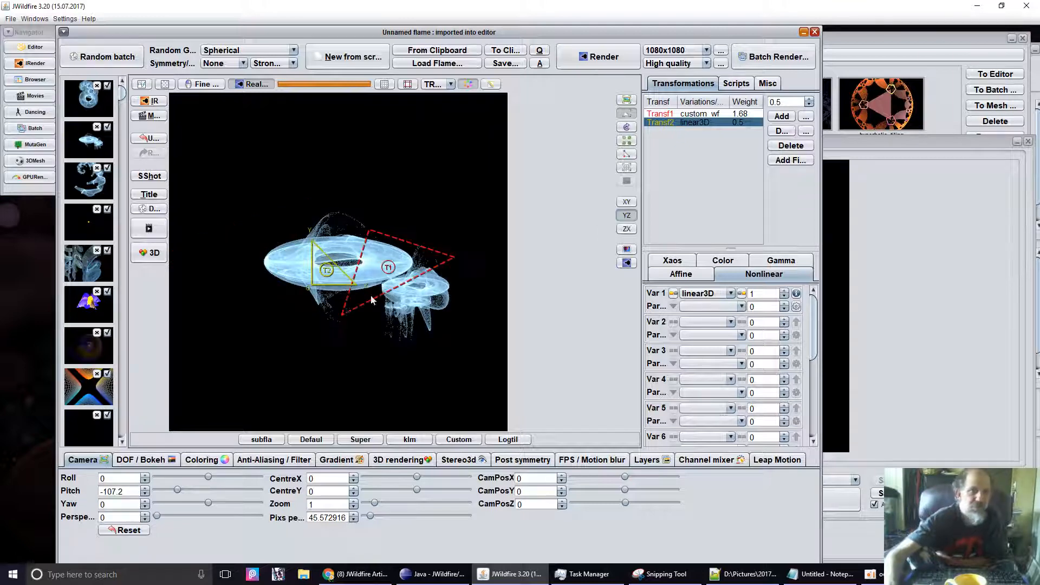
{"action": "left_click_drag", "start_coordinate": [325, 276], "coordinate": [334, 173]}
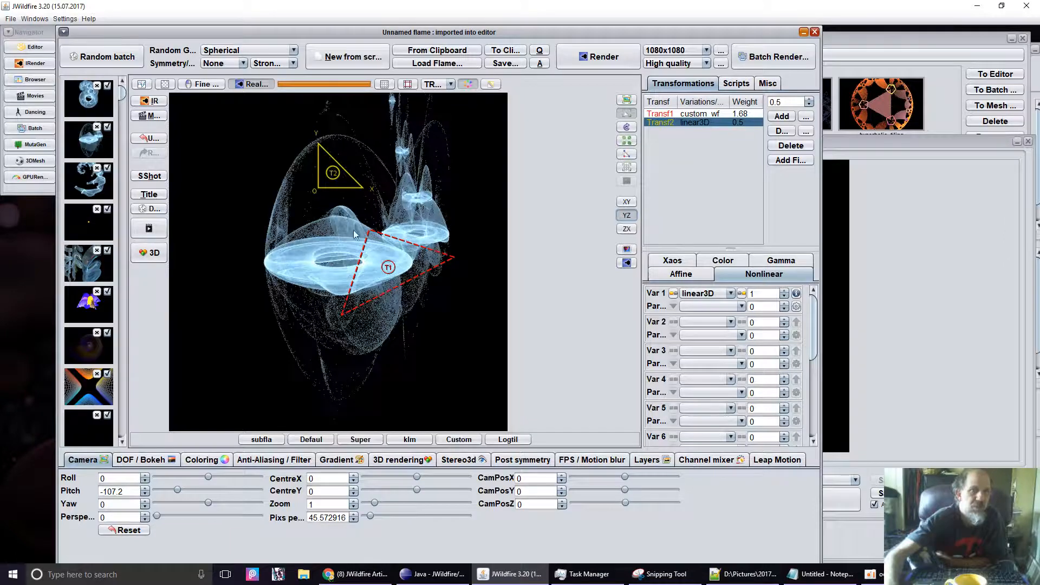
{"action": "scroll", "coordinate": [374, 257], "scroll_direction": "up", "scroll_amount": 4}
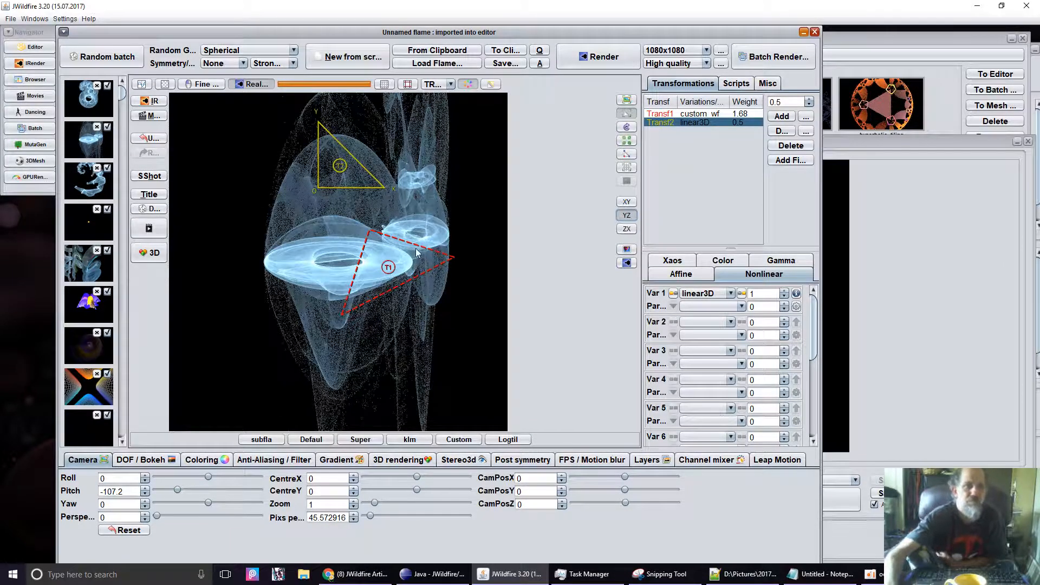
{"action": "left_click_drag", "start_coordinate": [374, 253], "coordinate": [545, 242]}
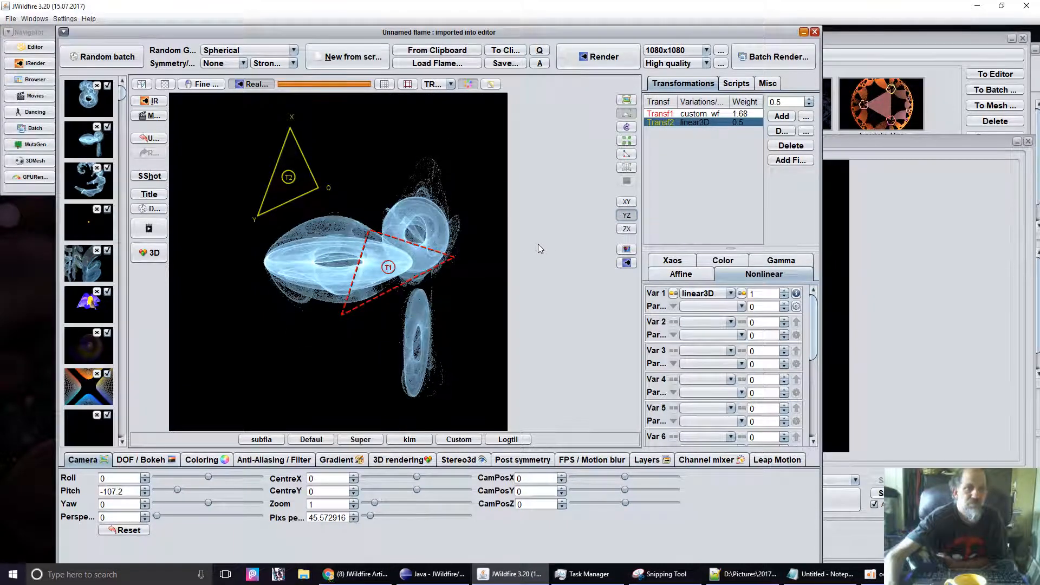
Step: Select the custom_wf transform and set its parameter a to 0.036
{"action": "left_click", "coordinate": [699, 113]}
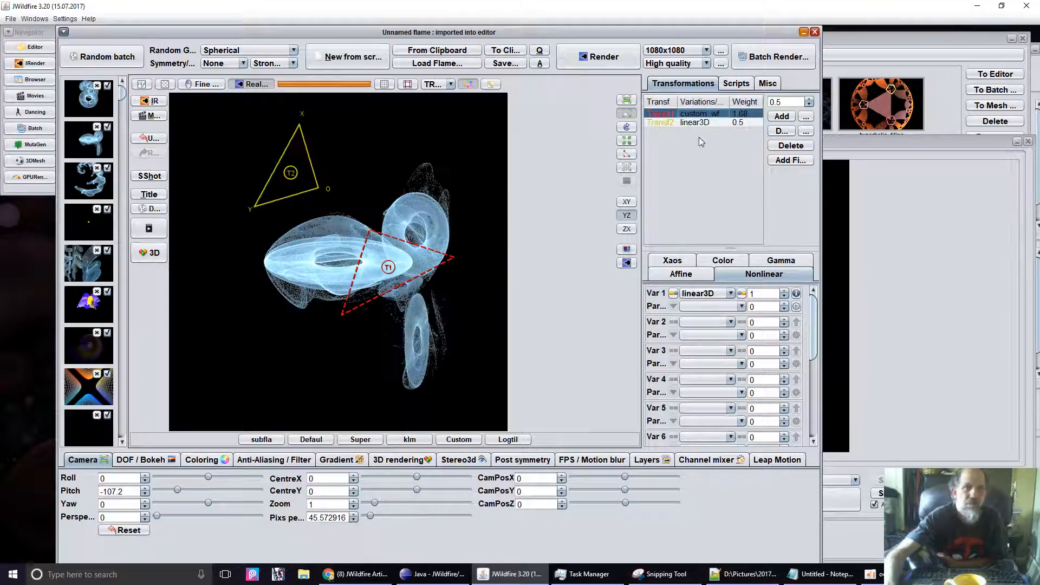
{"action": "left_click_drag", "start_coordinate": [717, 319], "coordinate": [705, 342]}
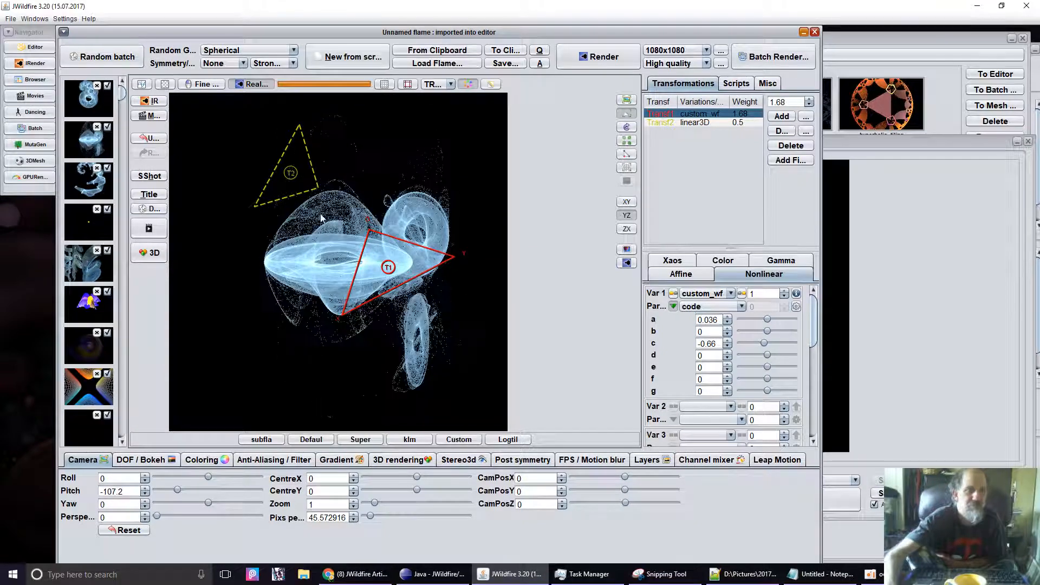
Step: Rotate and shrink the custom_wf transform's triangle in the YZ plane and raise its weight to 4.66
{"action": "left_click_drag", "start_coordinate": [321, 215], "coordinate": [374, 246]}
{"action": "left_click_drag", "start_coordinate": [492, 255], "coordinate": [400, 305]}
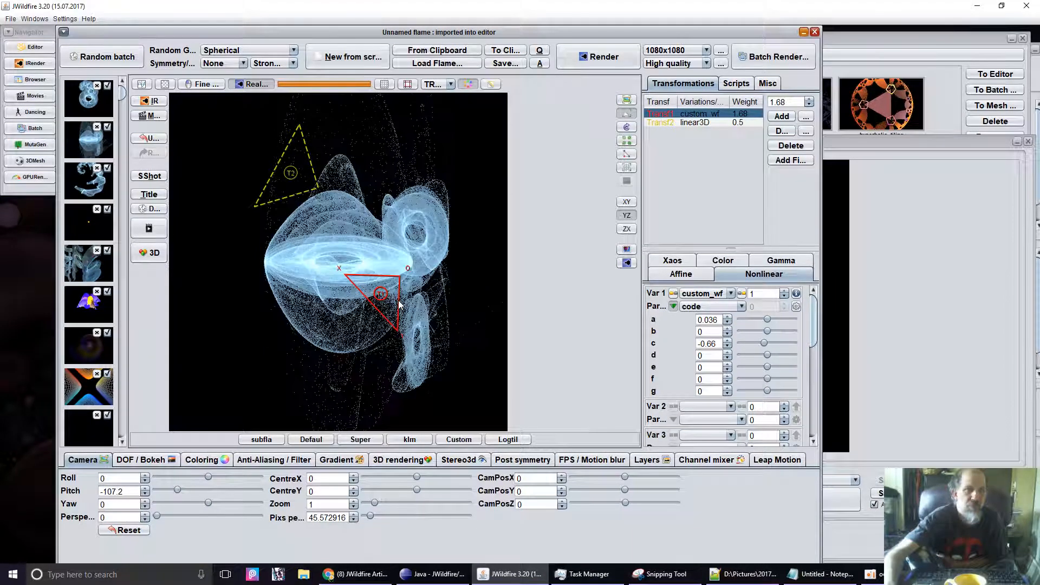
{"action": "left_click_drag", "start_coordinate": [775, 102], "coordinate": [937, 108]}
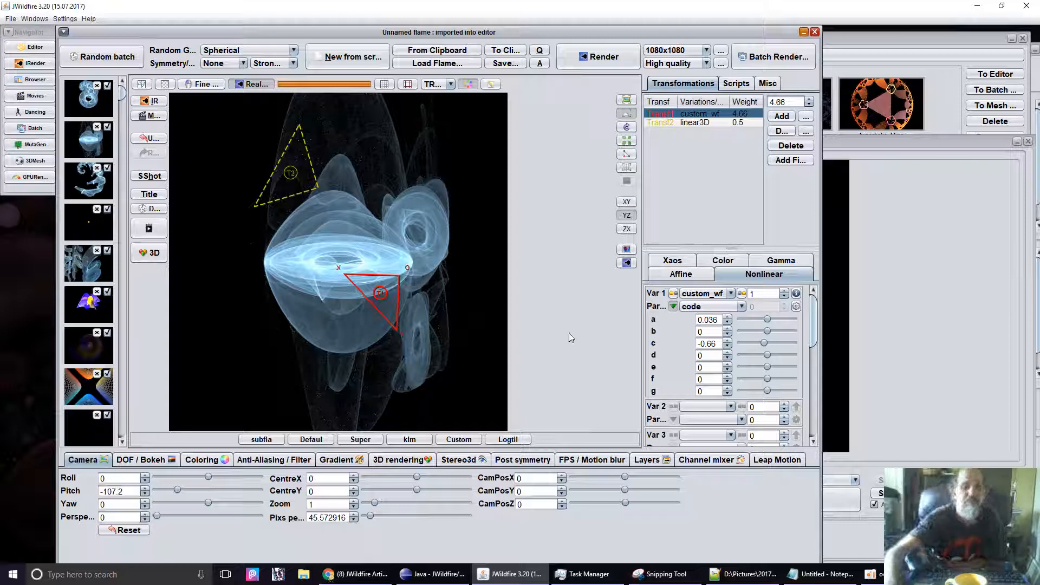
{"action": "left_click", "coordinate": [897, 575]}
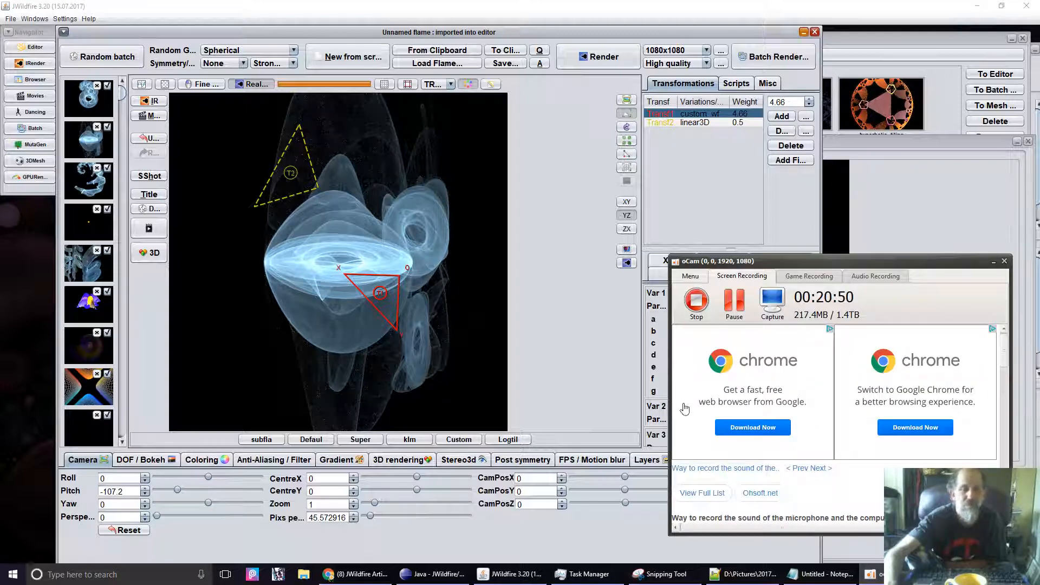